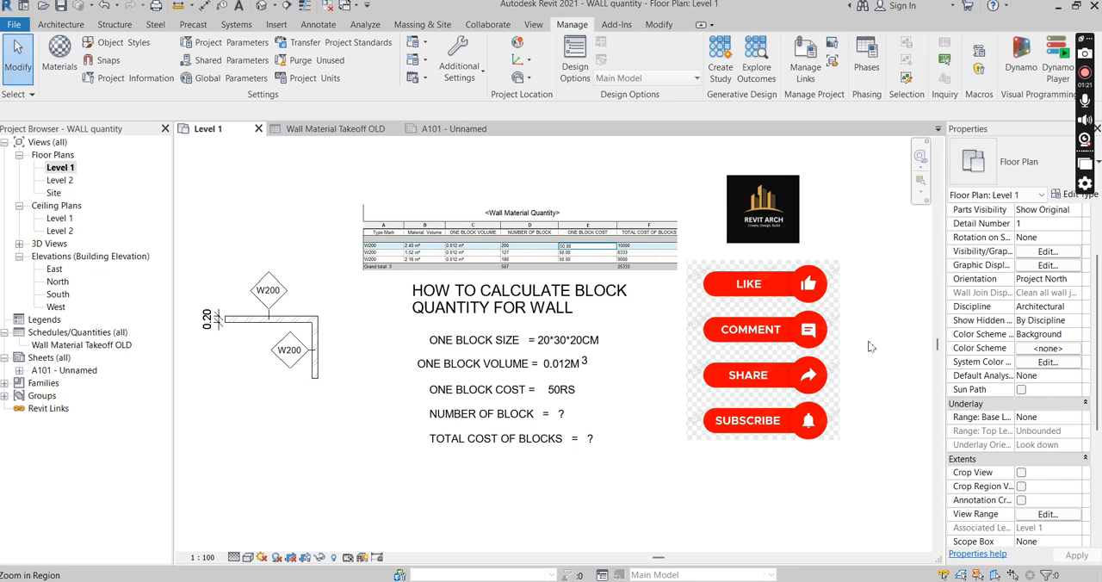
Examine the L-shaped pair of walls with their type tags and thickness dimension in the Level 1 plan
scroll(439, 460, up, 2)
scroll(512, 406, down, 2)
scroll(372, 349, up, 3)
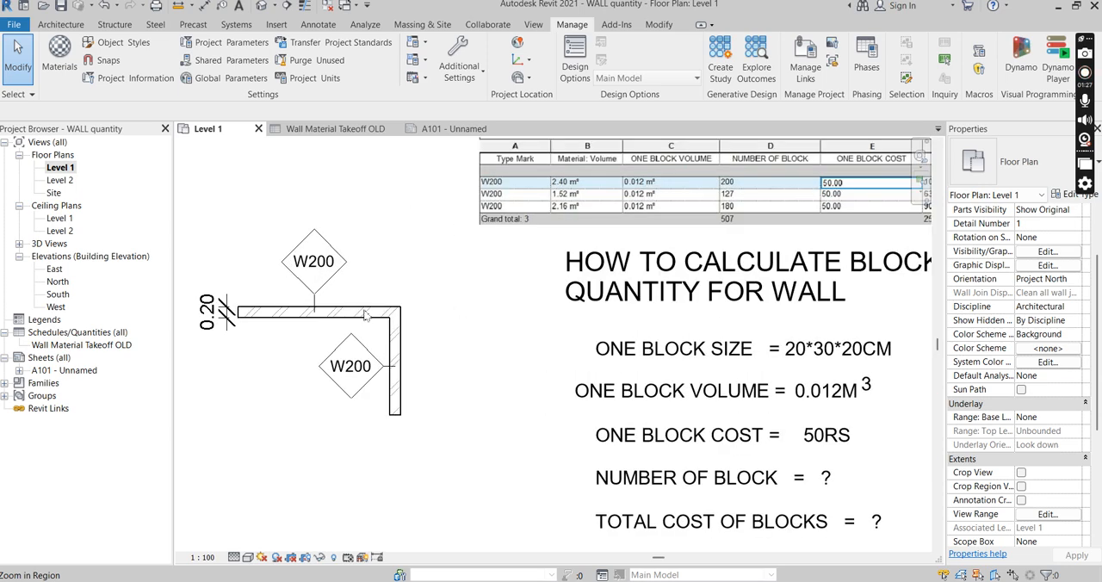
scroll(358, 324, up, 1)
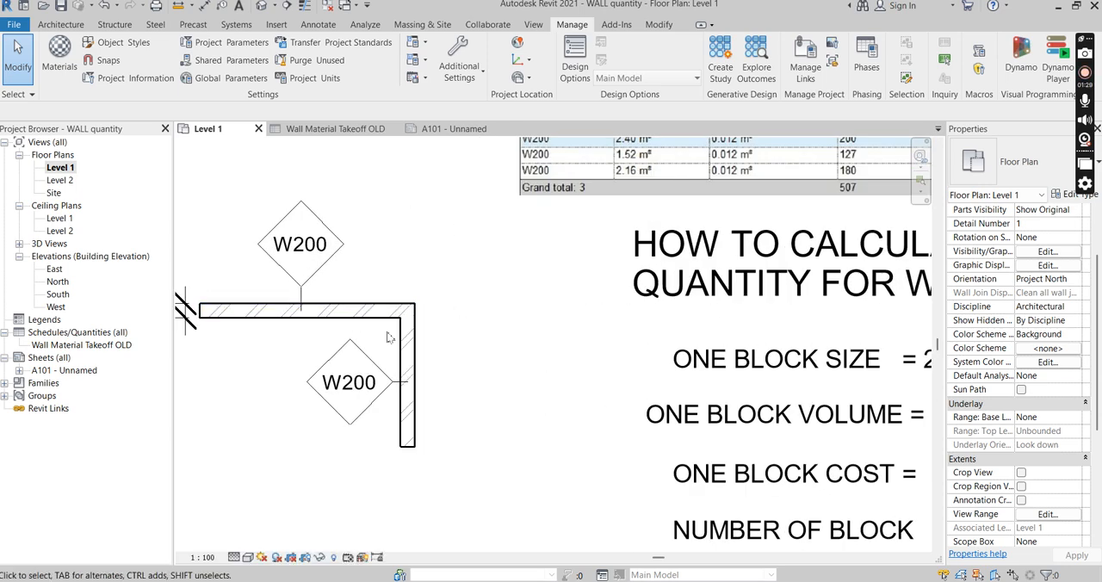
scroll(333, 328, down, 2)
scroll(344, 332, up, 4)
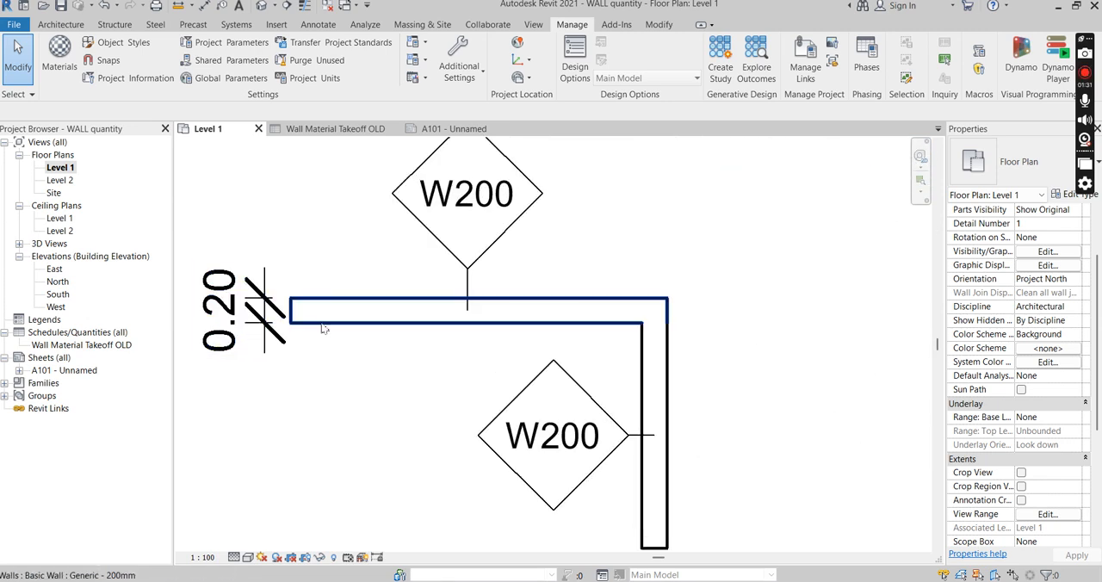
scroll(540, 336, down, 5)
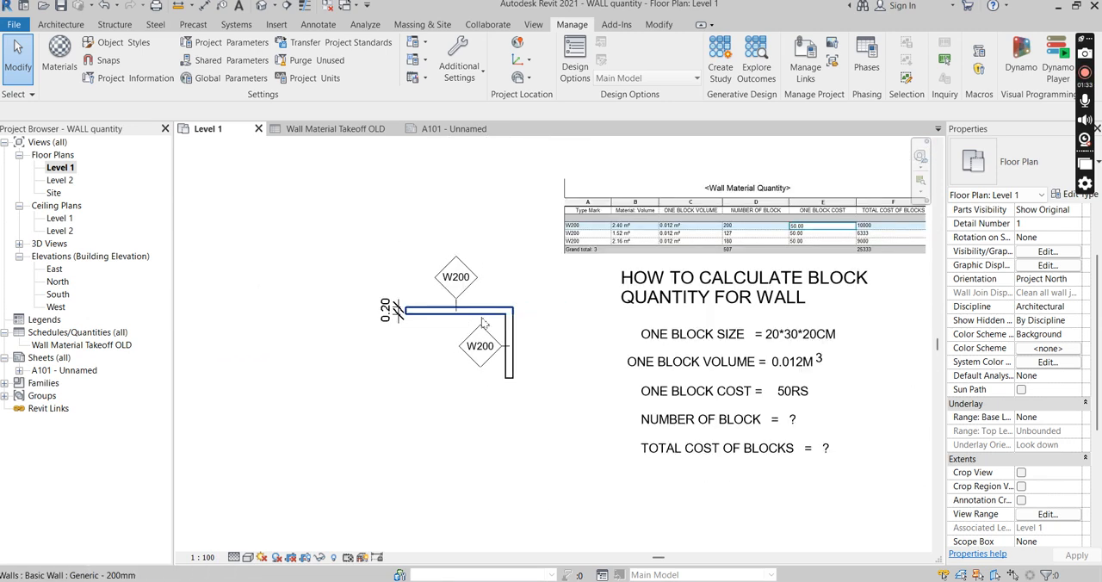
Read the notes on block size, block volume, block cost, number of blocks and total cost beside the walls
scroll(738, 344, up, 3)
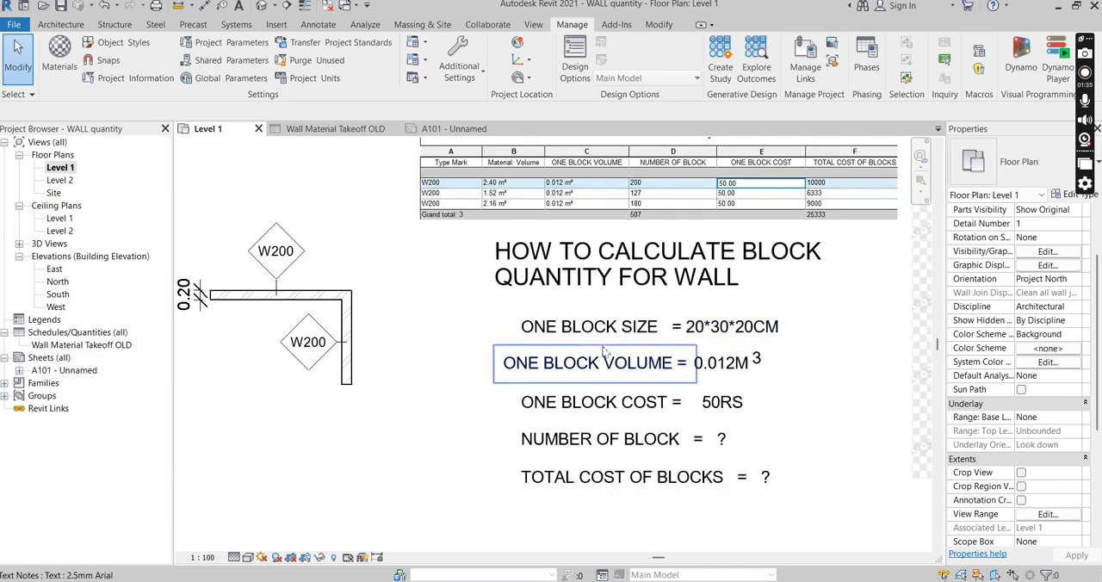
scroll(517, 366, up, 2)
scroll(420, 317, down, 1)
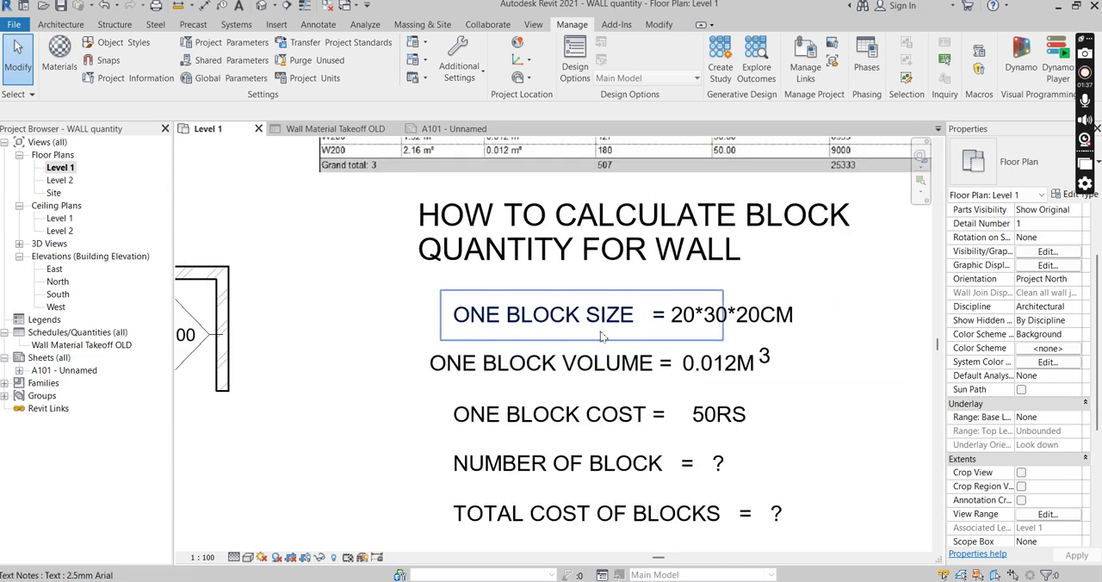
scroll(719, 338, up, 2)
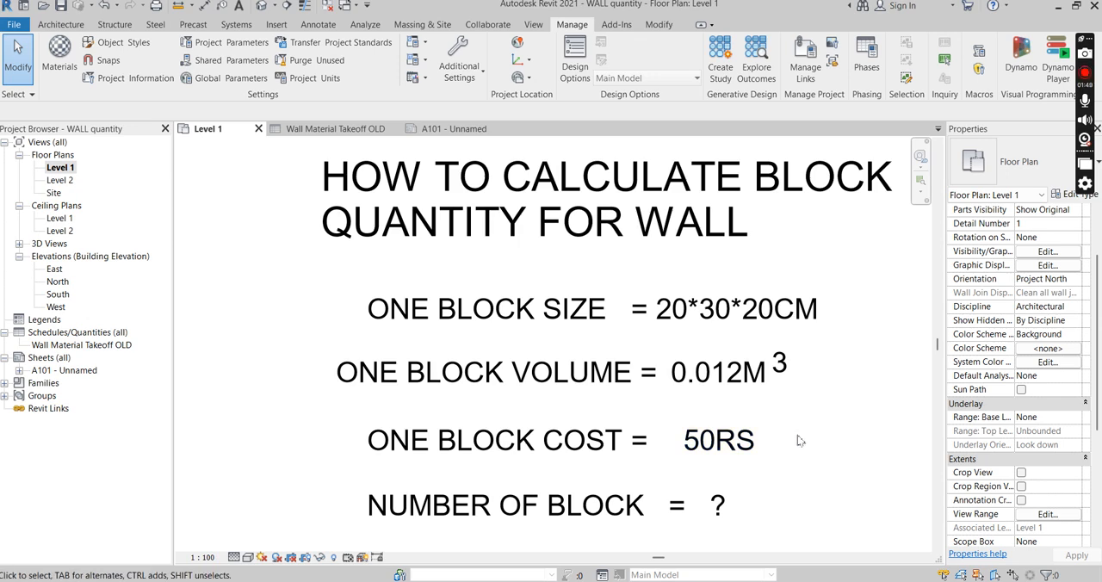
scroll(809, 441, down, 2)
scroll(736, 358, down, 1)
scroll(824, 541, up, 3)
scroll(752, 336, down, 3)
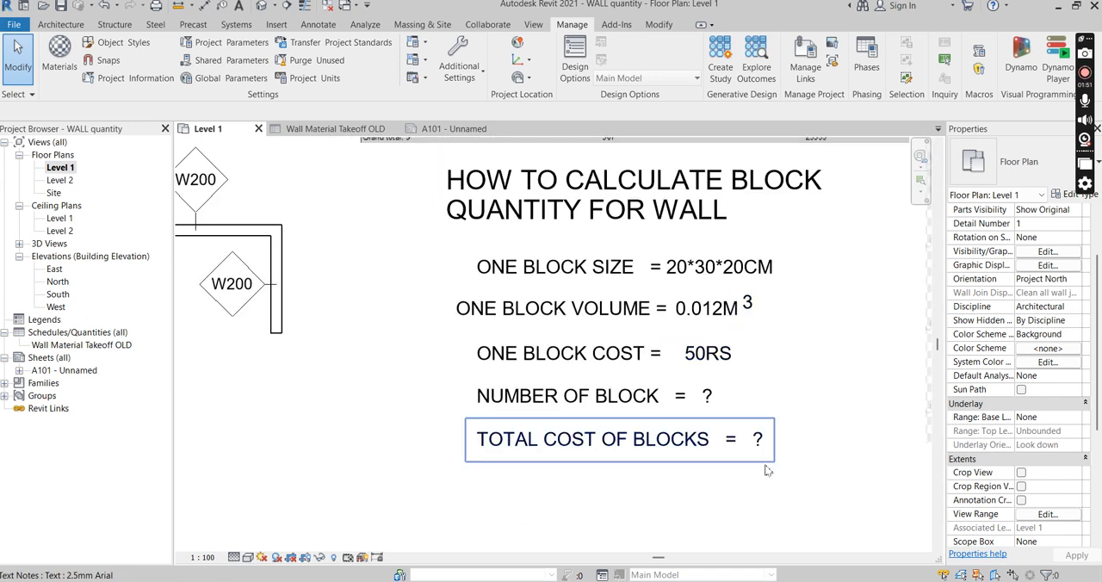
scroll(787, 443, up, 5)
scroll(648, 396, down, 1)
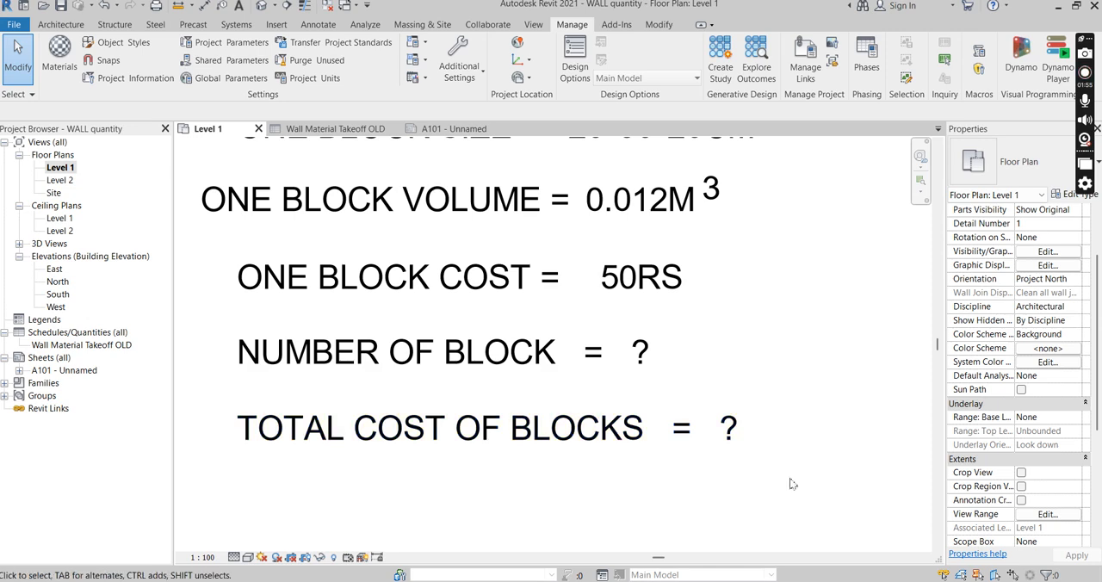
scroll(790, 479, down, 3)
scroll(777, 498, down, 4)
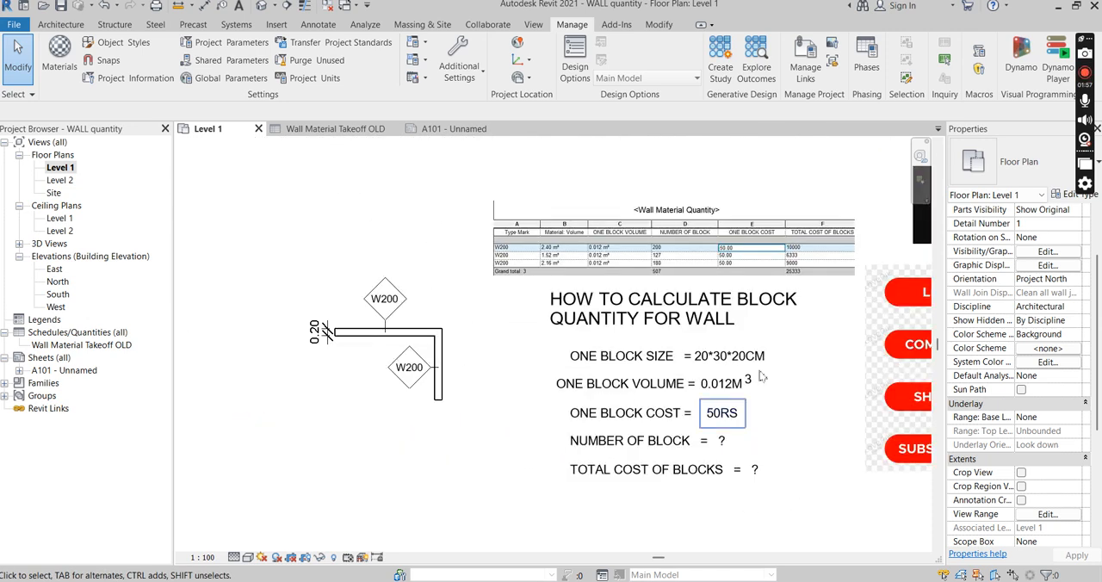
Examine the columns of the Wall Material Quantity table image placed above the notes
scroll(653, 276, up, 2)
scroll(419, 269, down, 1)
scroll(669, 270, up, 3)
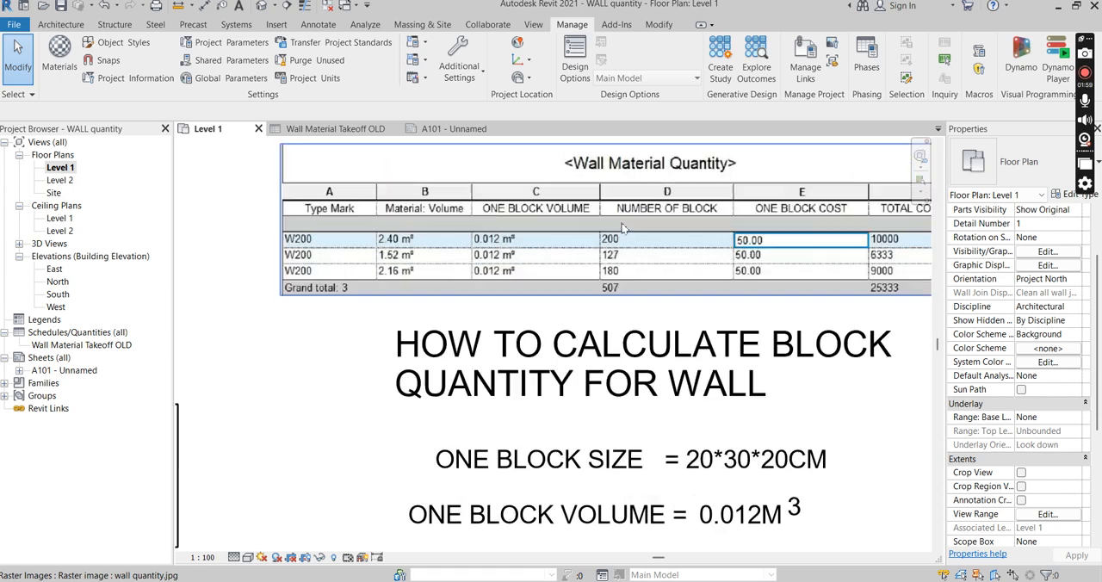
scroll(603, 239, down, 2)
scroll(529, 209, up, 2)
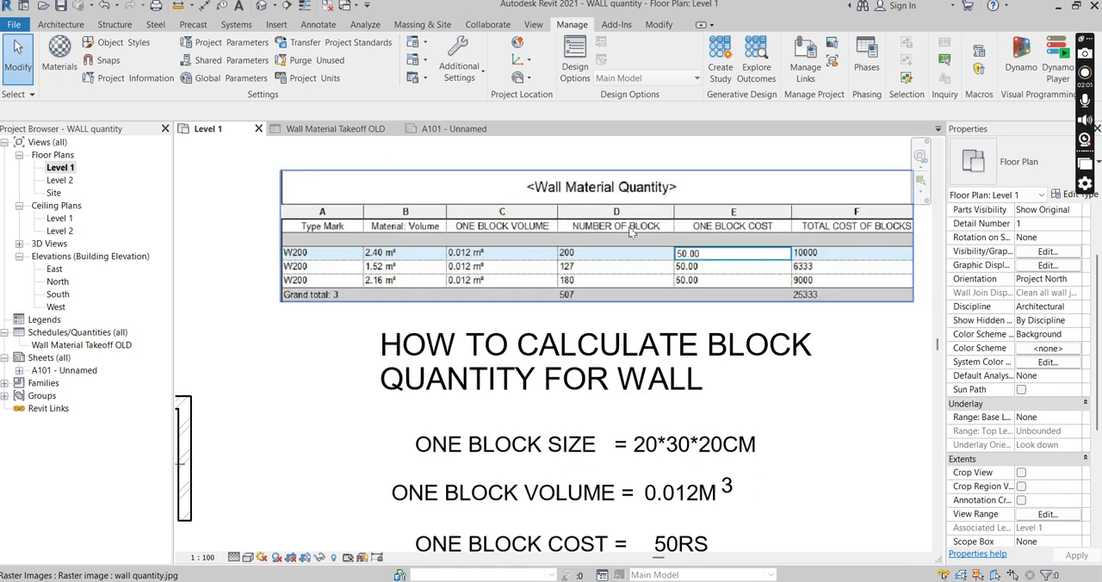
scroll(456, 272, down, 2)
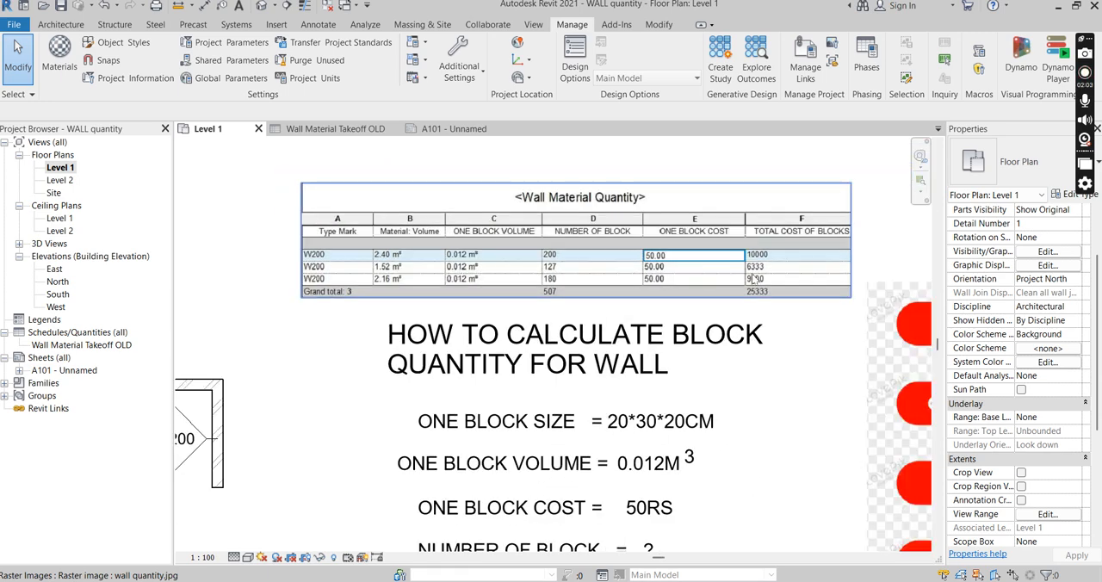
scroll(332, 260, up, 1)
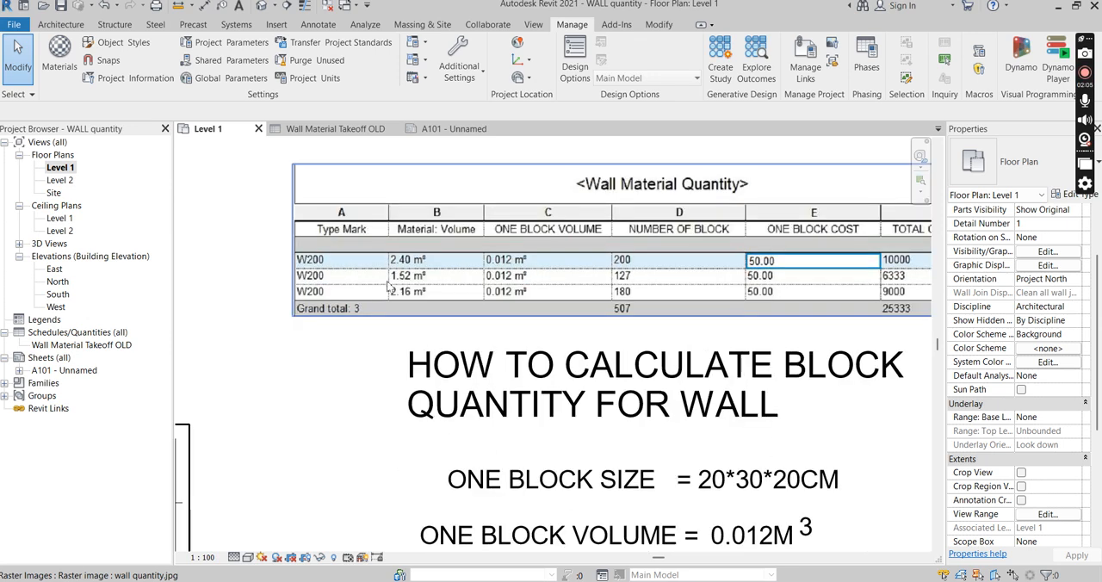
scroll(434, 354, down, 3)
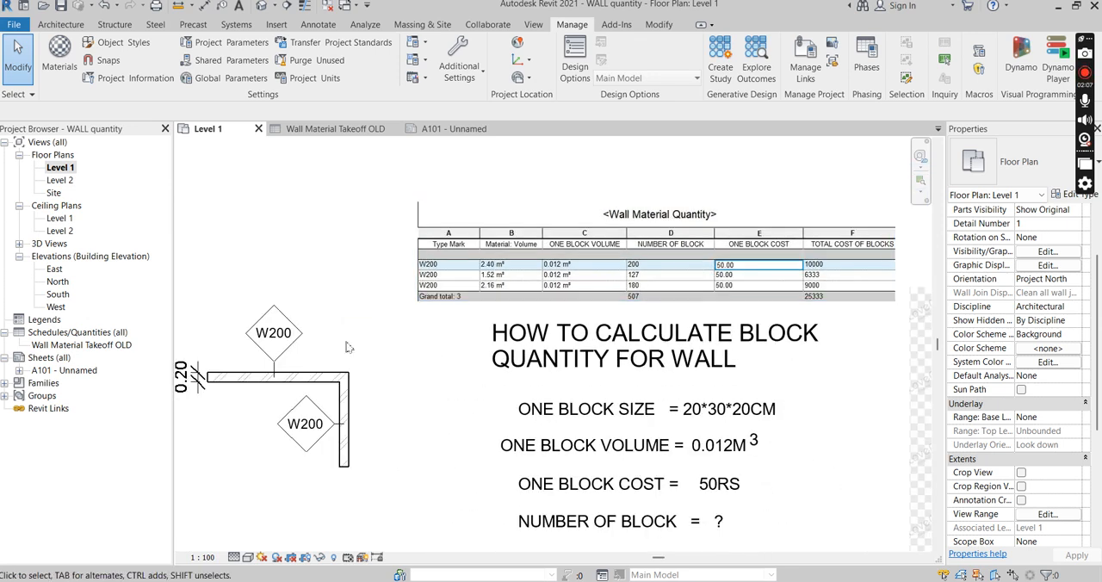
Tag the horizontal wall a second time by category, with an attached leader
scroll(250, 404, up, 3)
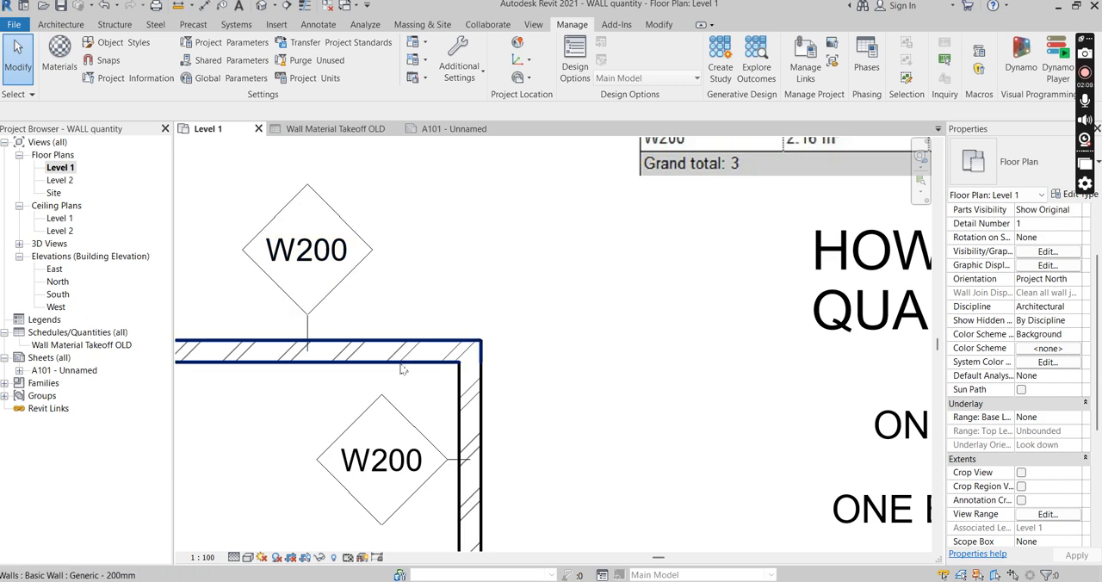
scroll(397, 370, down, 1)
scroll(397, 370, down, 1)
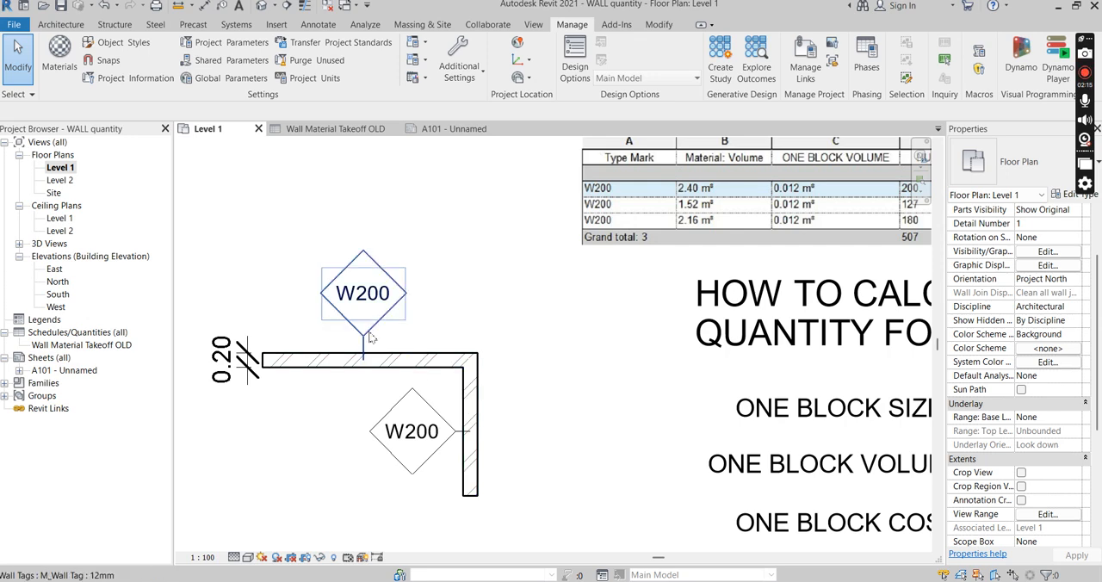
scroll(306, 331, up, 2)
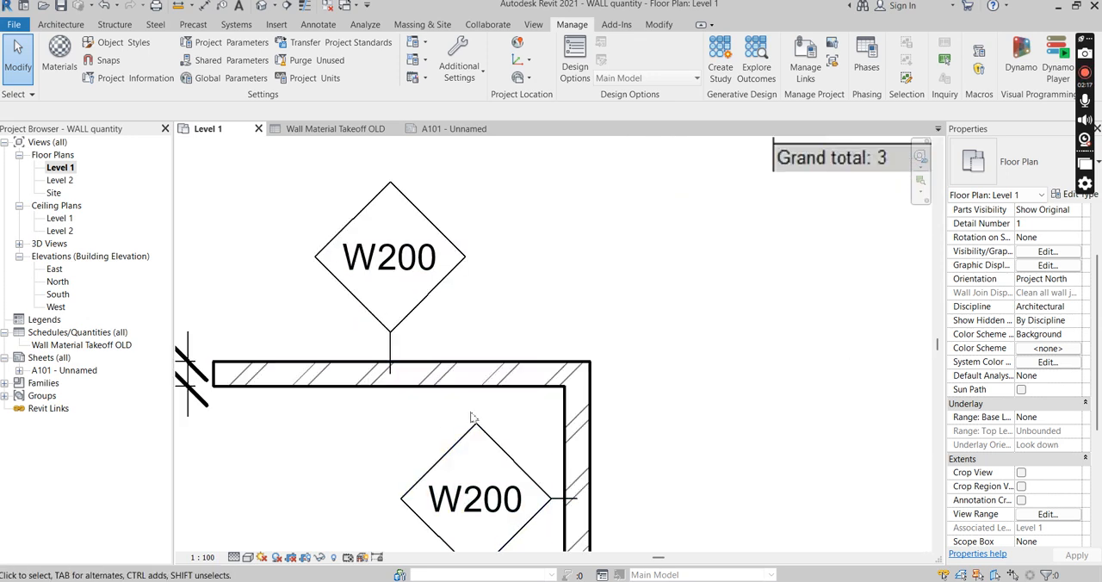
key(t)
key(g)
click(485, 375)
scroll(520, 358, down, 1)
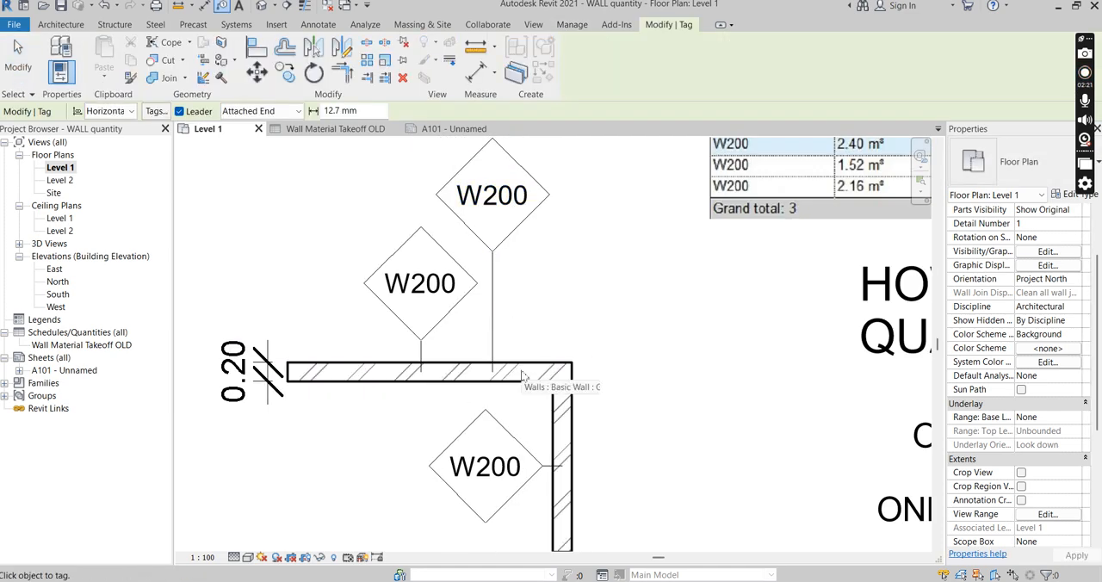
scroll(527, 373, up, 3)
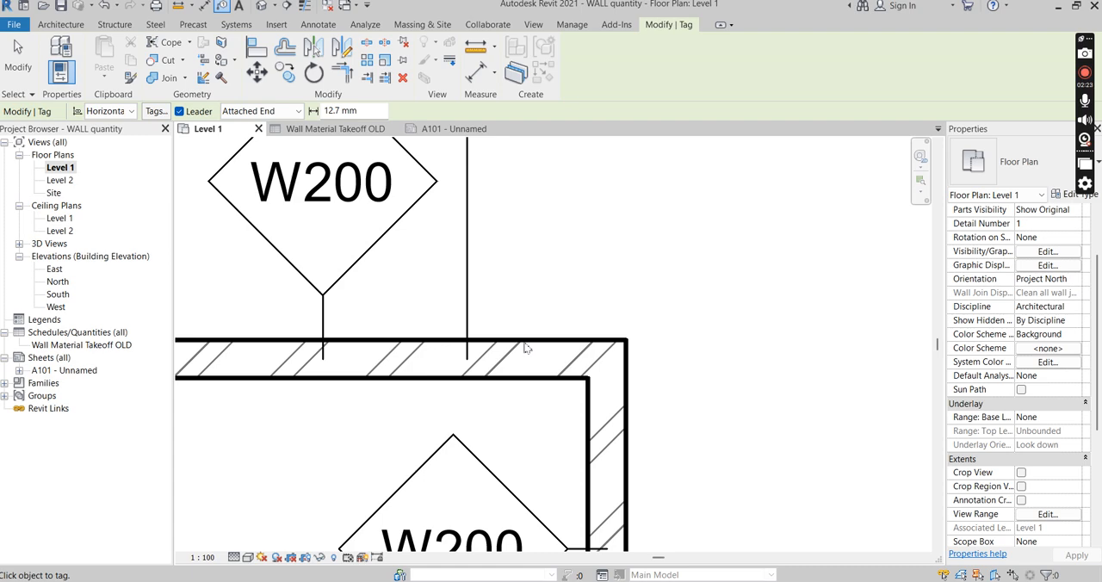
scroll(521, 353, down, 1)
key(Escape)
key(Escape)
Open the type properties of the horizontal wall and bring its Type Mark into view
click(503, 360)
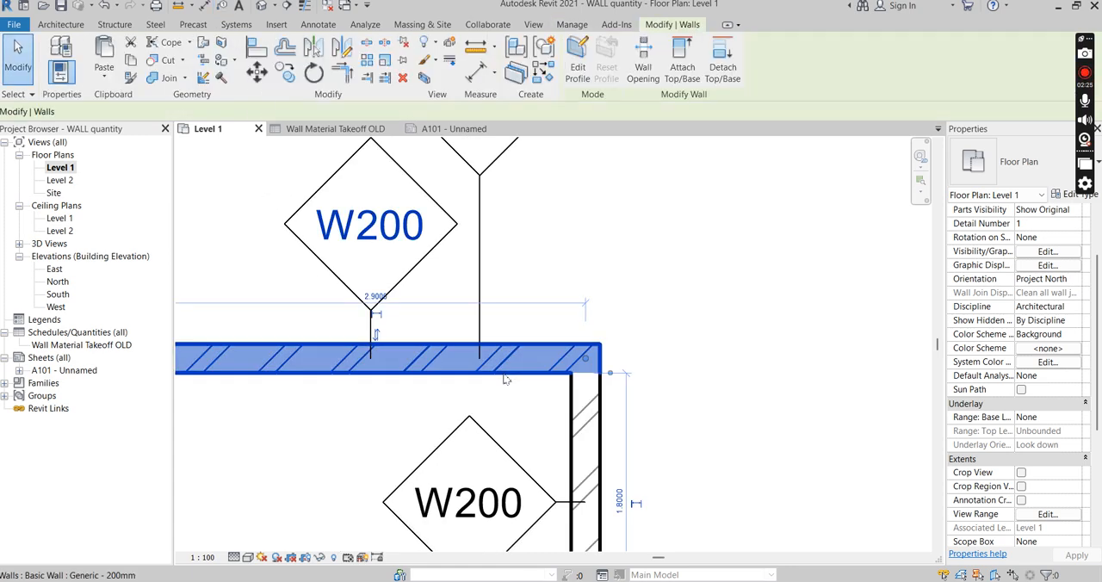
scroll(503, 363, down, 2)
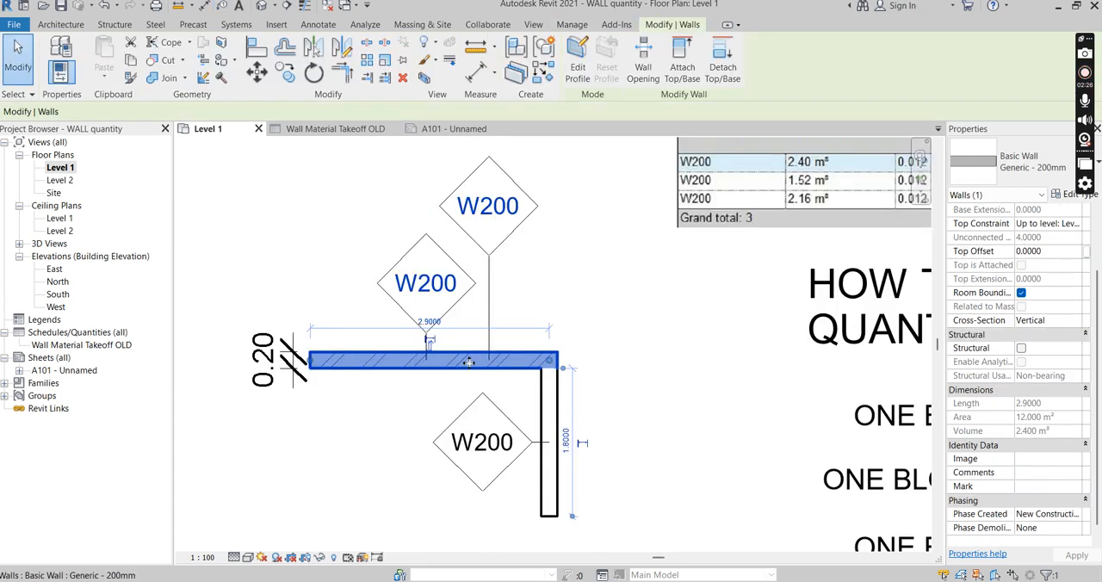
click(1073, 194)
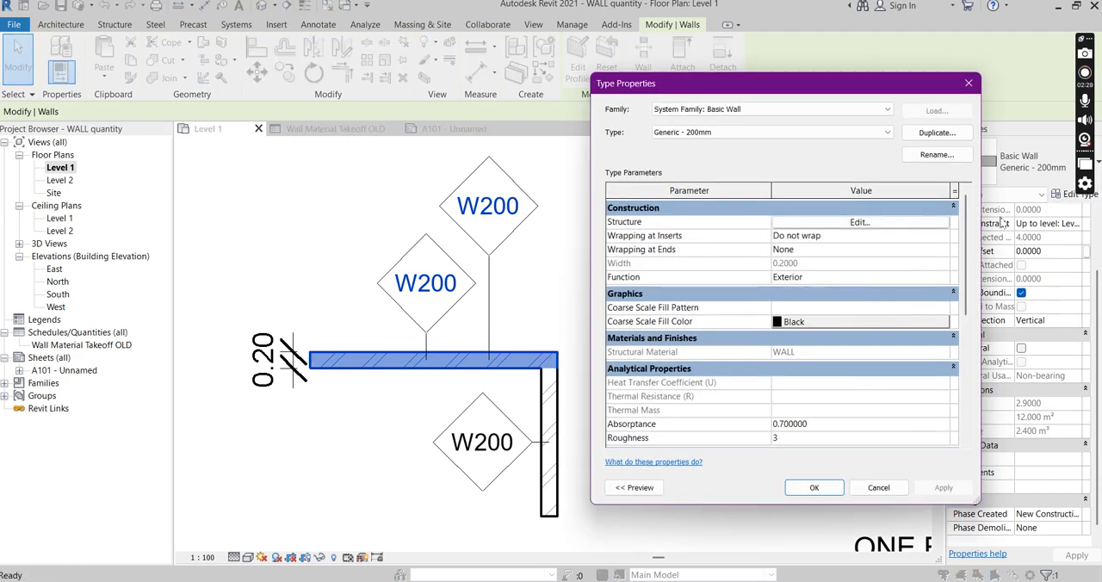
drag(968, 256, 980, 375)
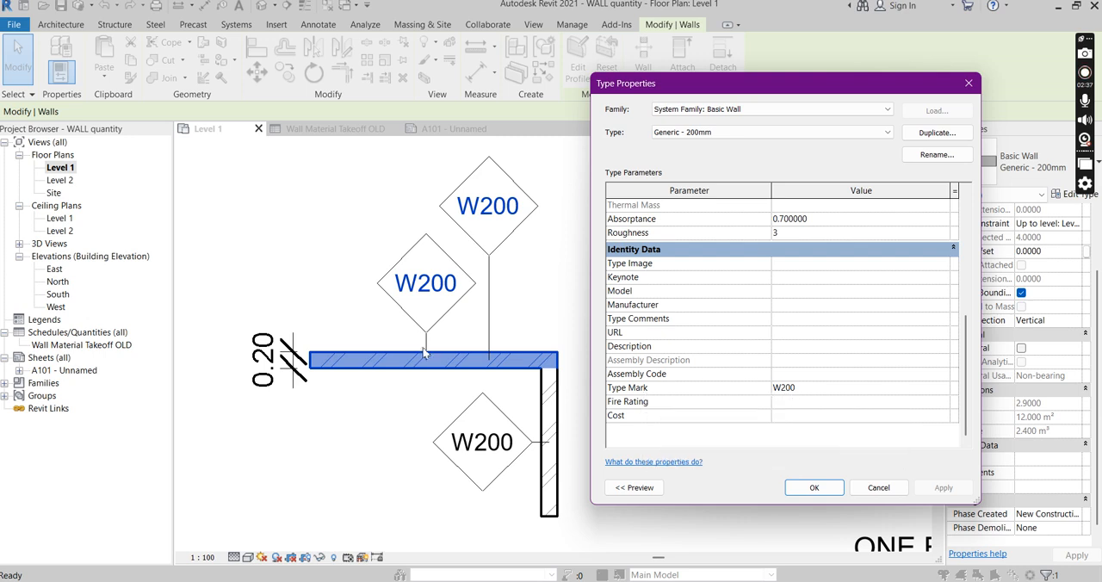
Change the Type Mark of the Generic - 200mm wall type to W100 and apply it
click(803, 394)
double_click(802, 389)
drag(785, 395, 822, 394)
key(BackSpace)
key(BackSpace)
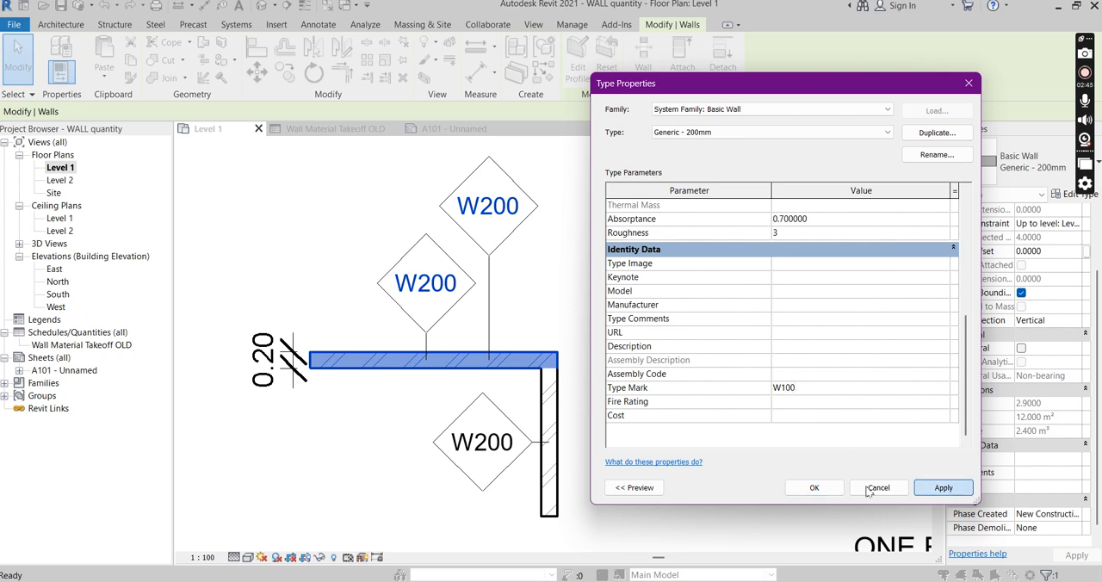
click(944, 487)
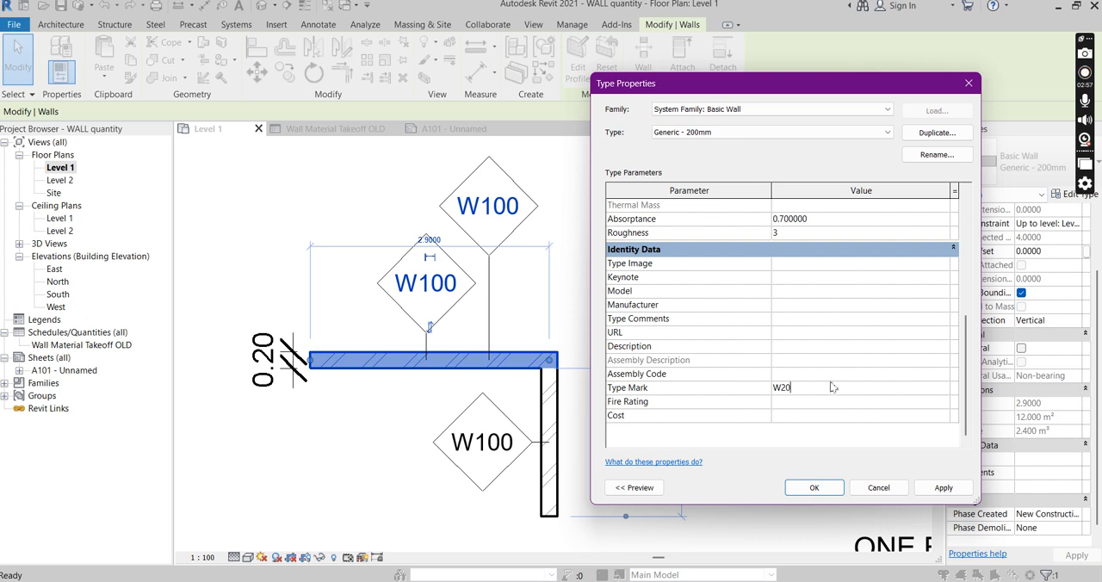
Set the Generic - 200mm wall type's Type Mark to W20, accept the type properties and deselect the wall
click(944, 488)
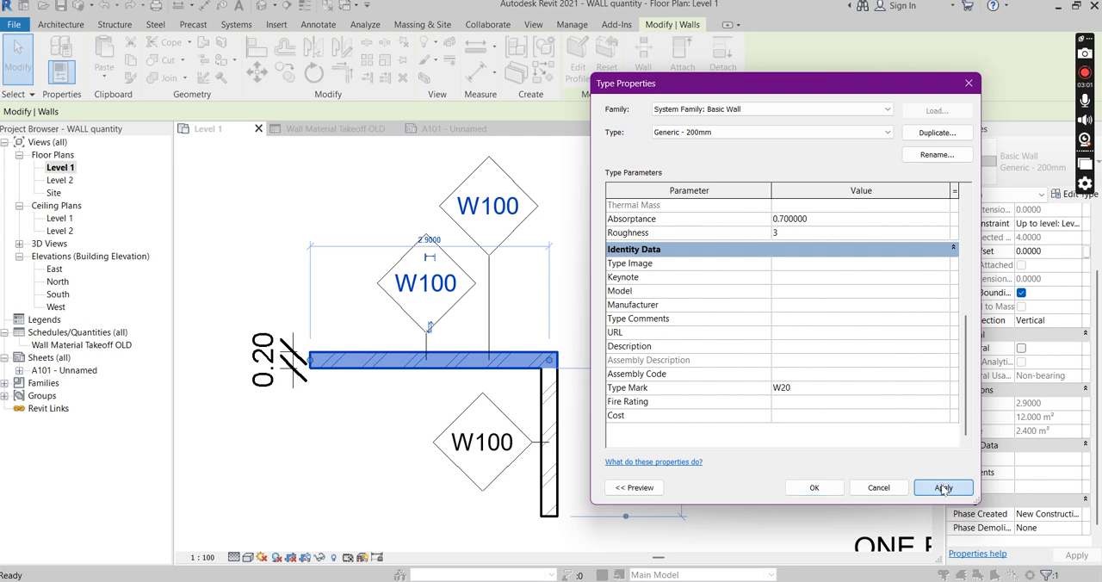
click(814, 489)
click(508, 258)
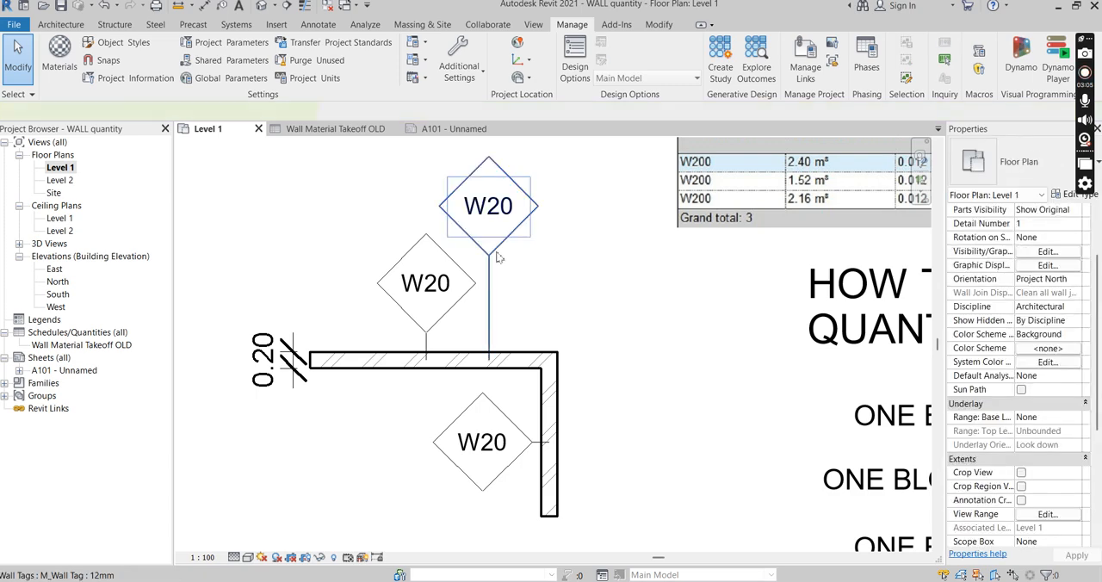
Delete the extra, higher-placed tag from the horizontal wall
click(491, 247)
key(Delete)
scroll(540, 306, down, 3)
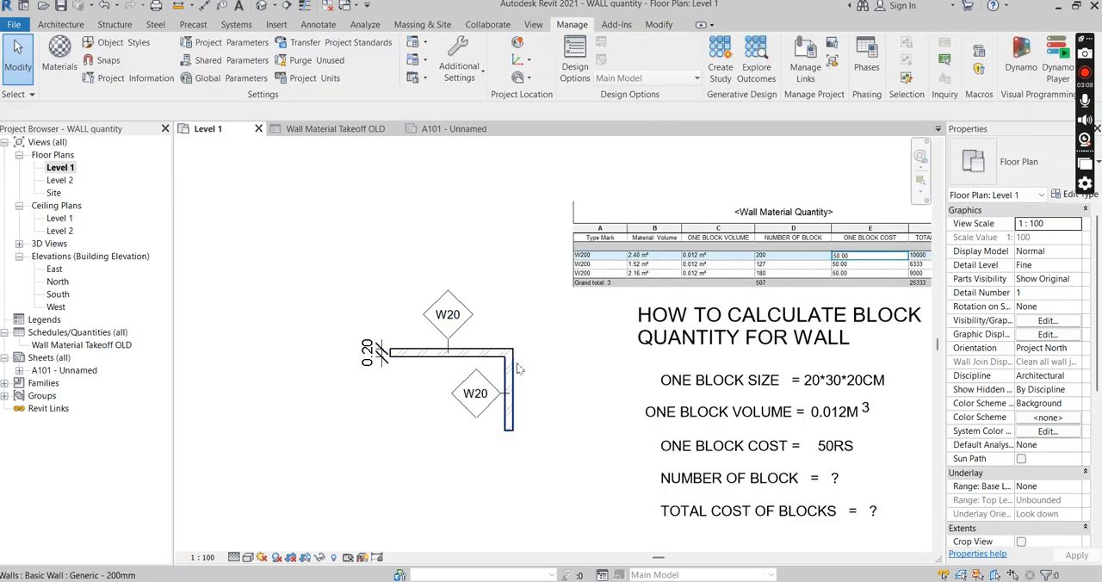
scroll(508, 362, up, 2)
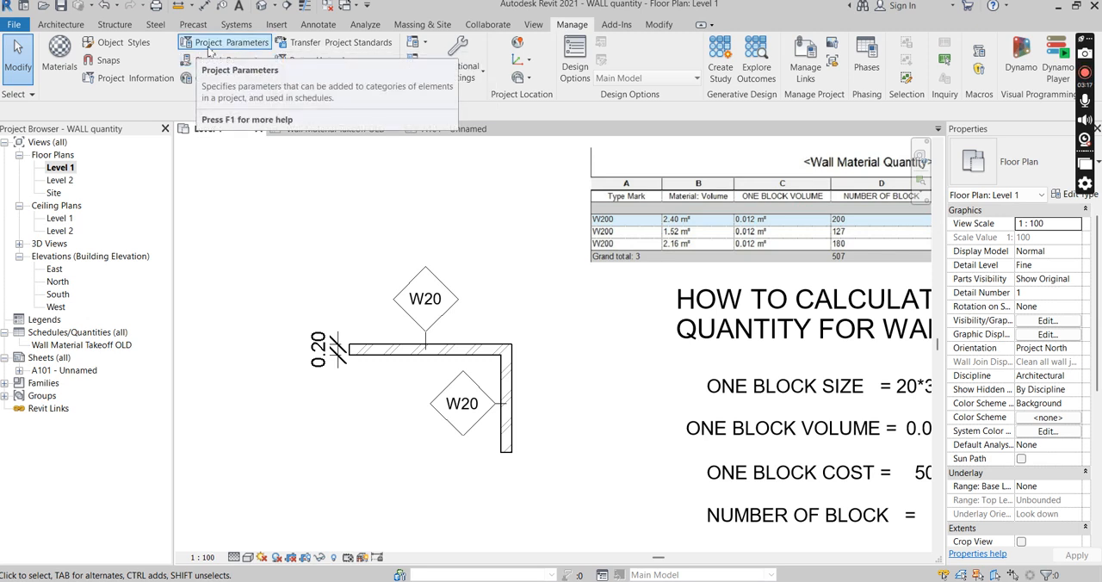
Add a project parameter named ONE BLOCK VOLUME with parameter type Volume, grouped under Identity Data
click(221, 46)
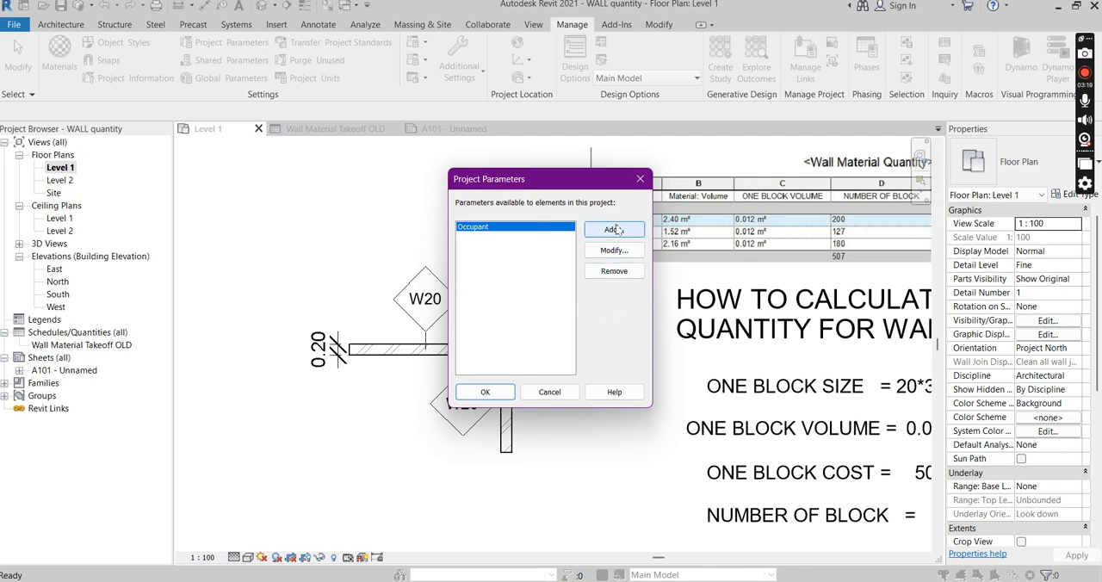
click(614, 234)
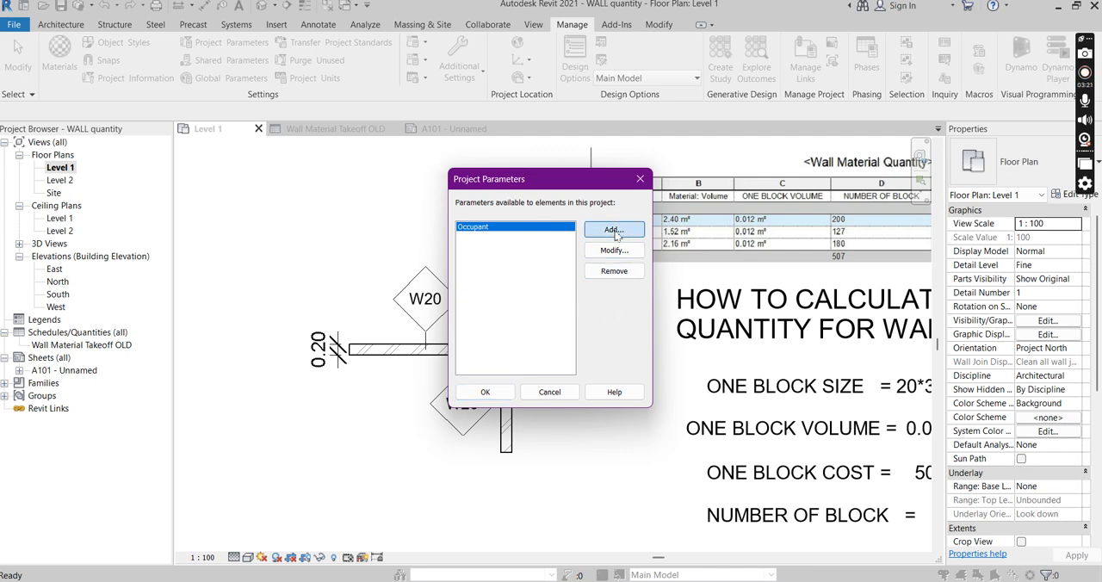
drag(483, 121, 671, 124)
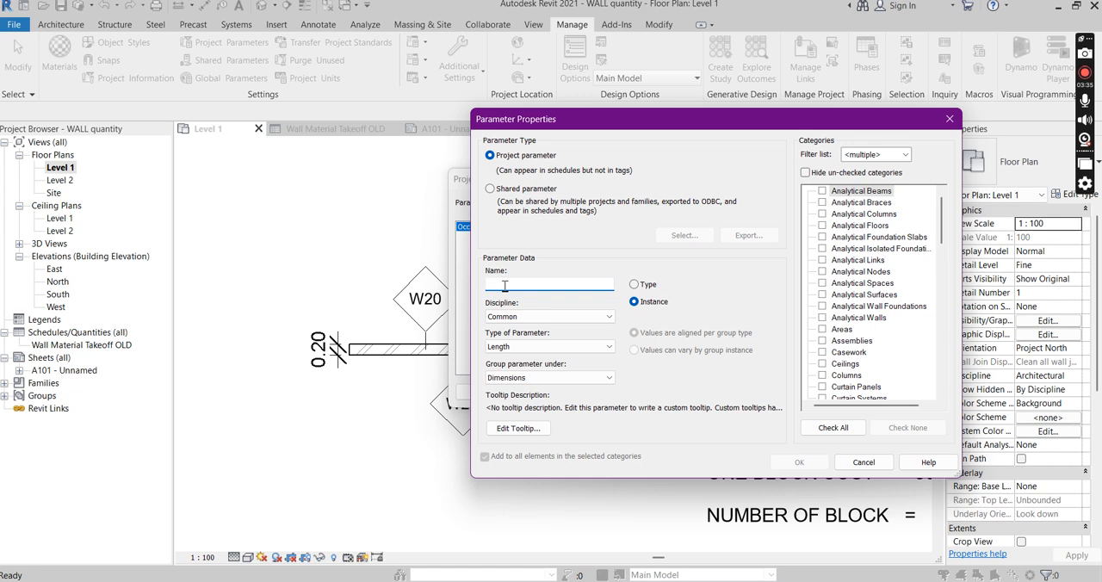
text(ONE BLOCK VOLUME)
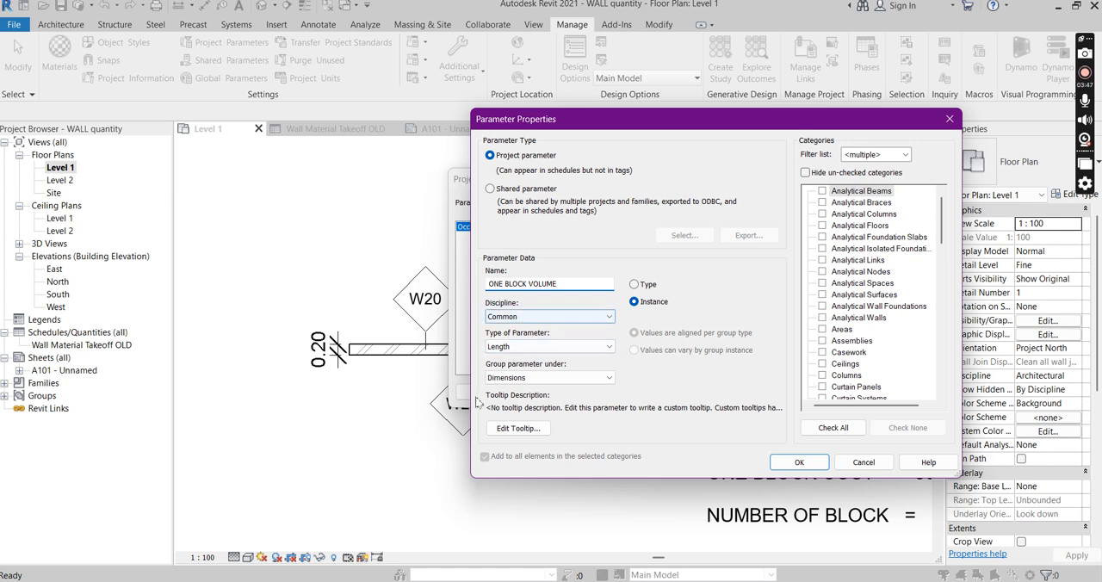
click(610, 347)
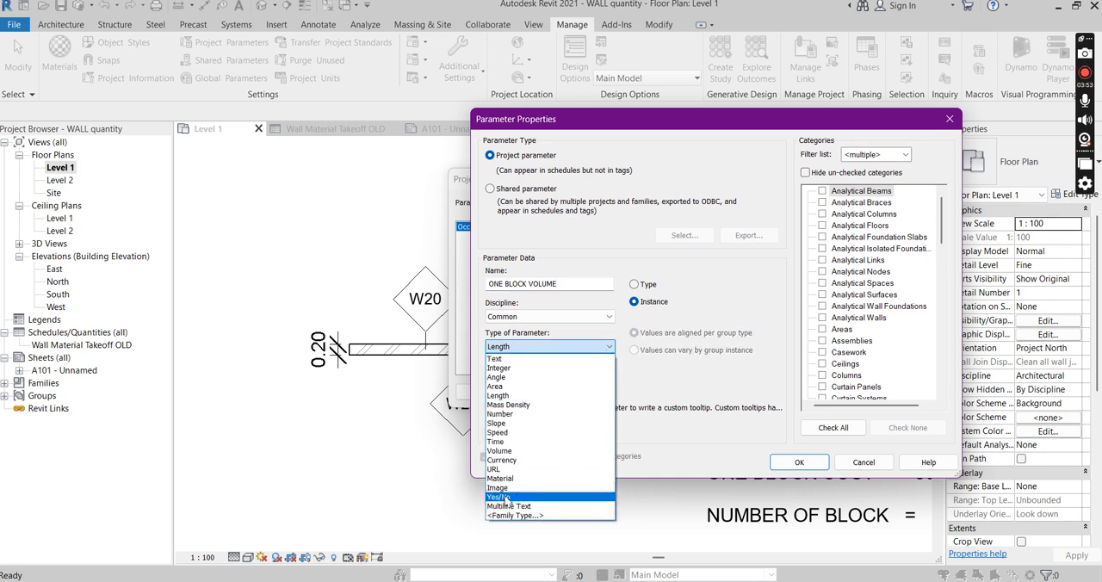
click(502, 450)
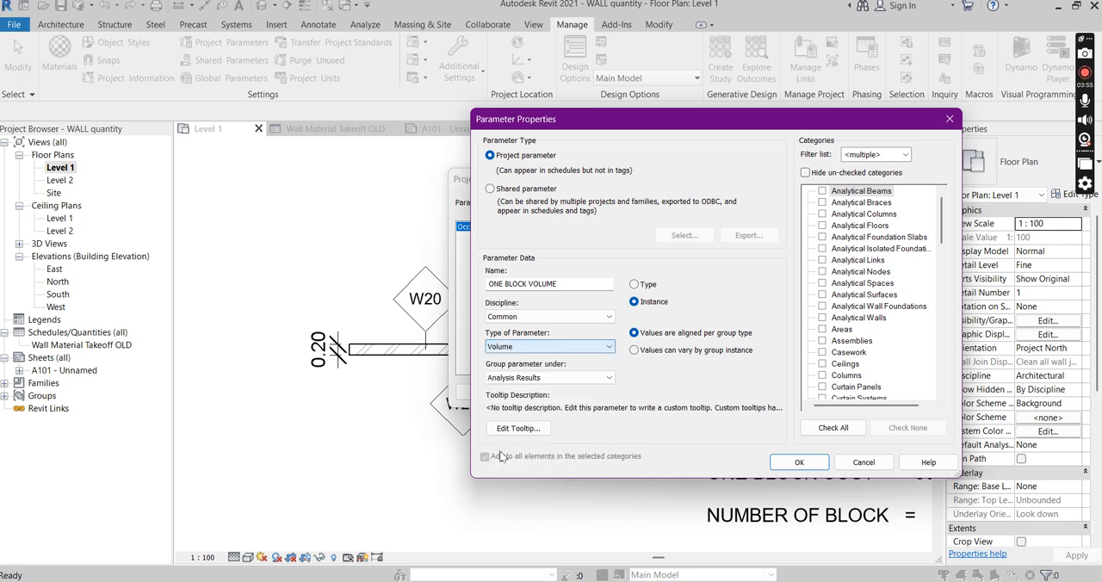
click(542, 377)
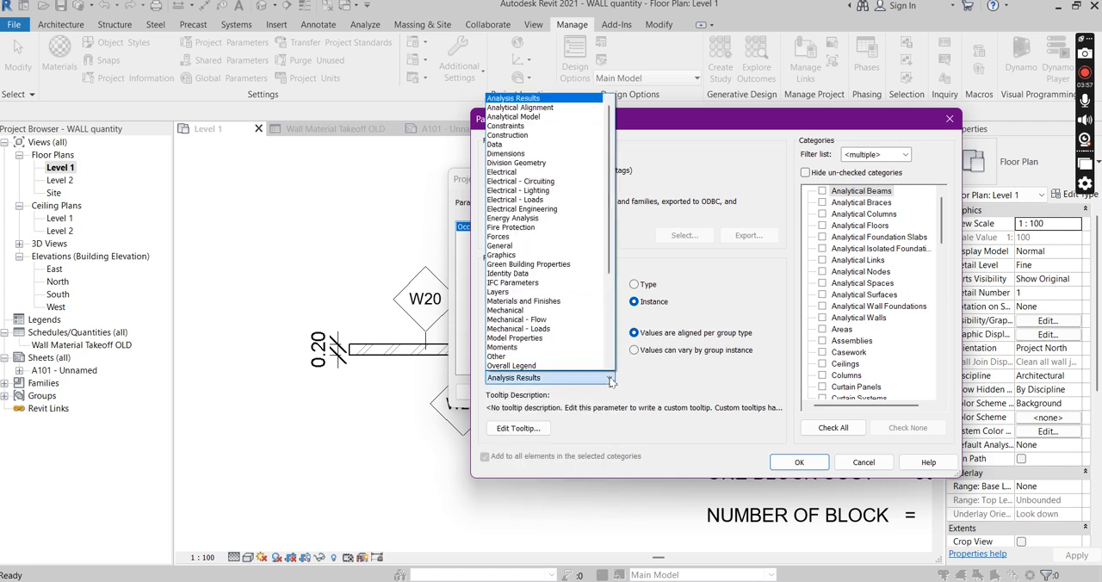
click(517, 273)
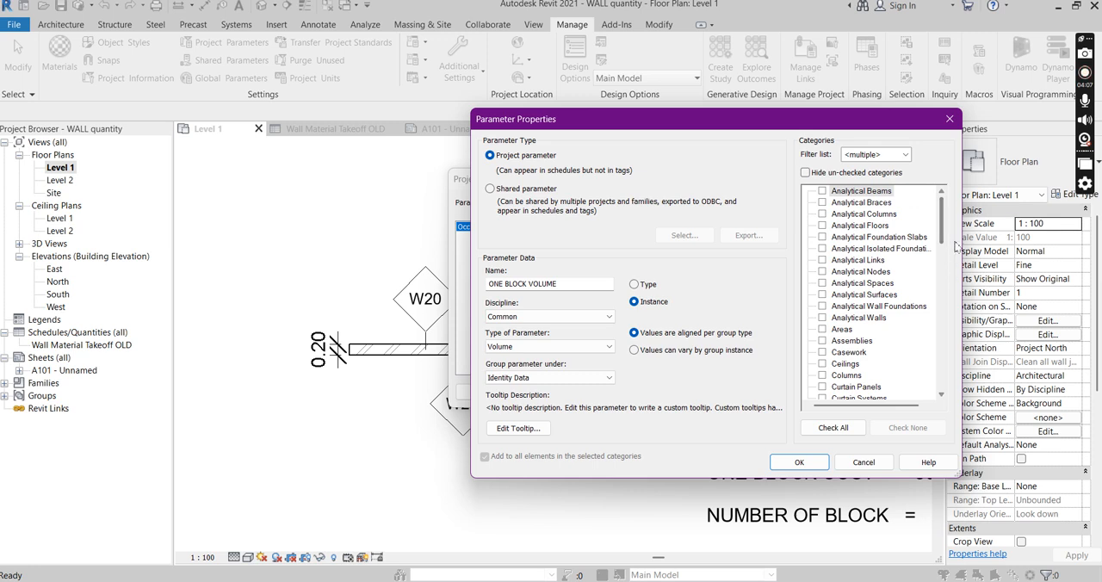
Assign the ONE BLOCK VOLUME parameter to the Walls category as a type parameter and accept it
drag(942, 221, 947, 400)
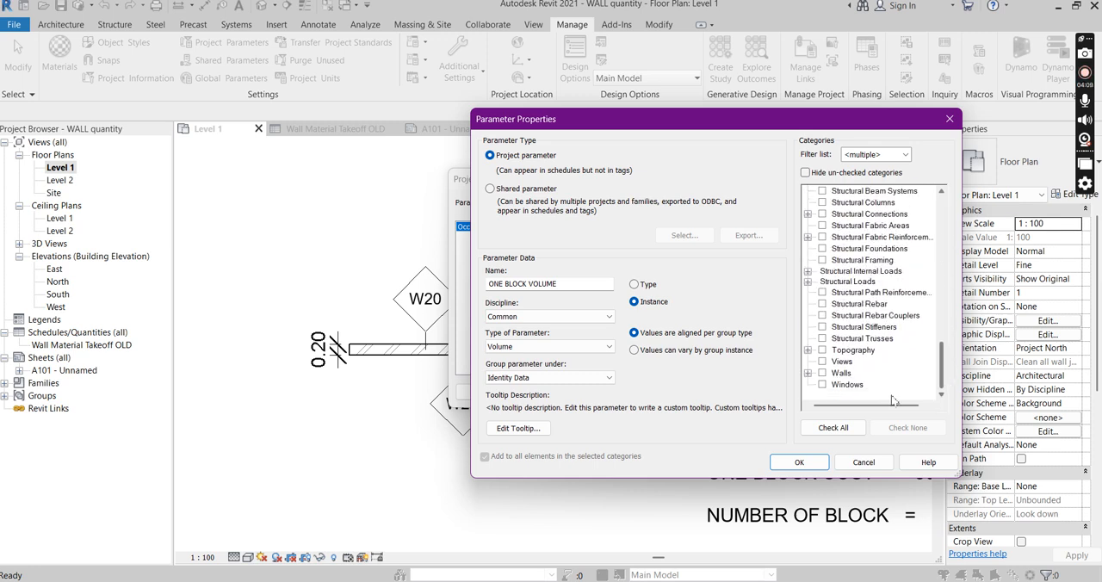
click(822, 374)
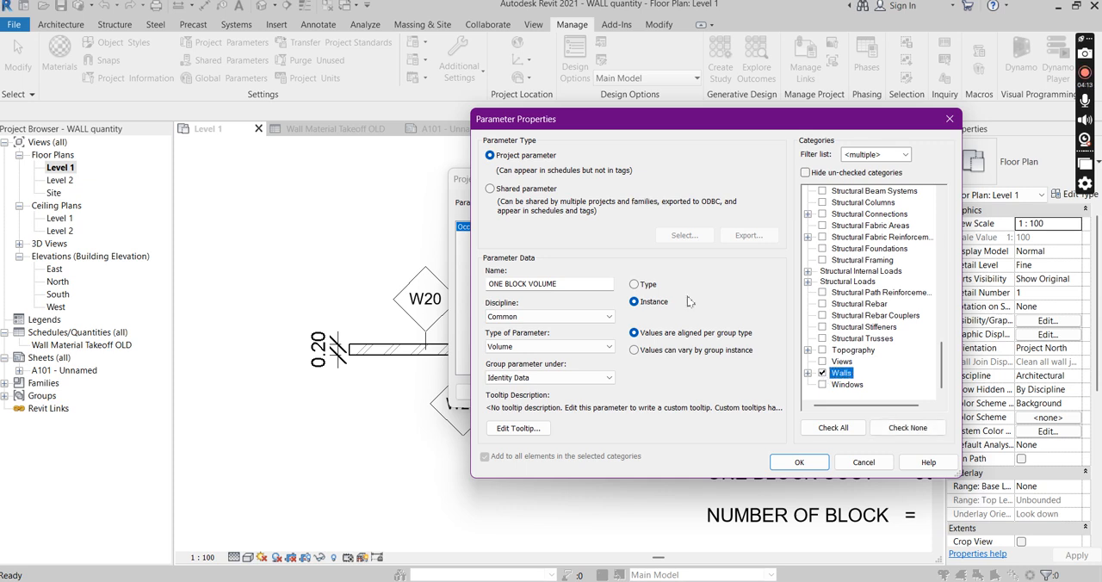
click(635, 285)
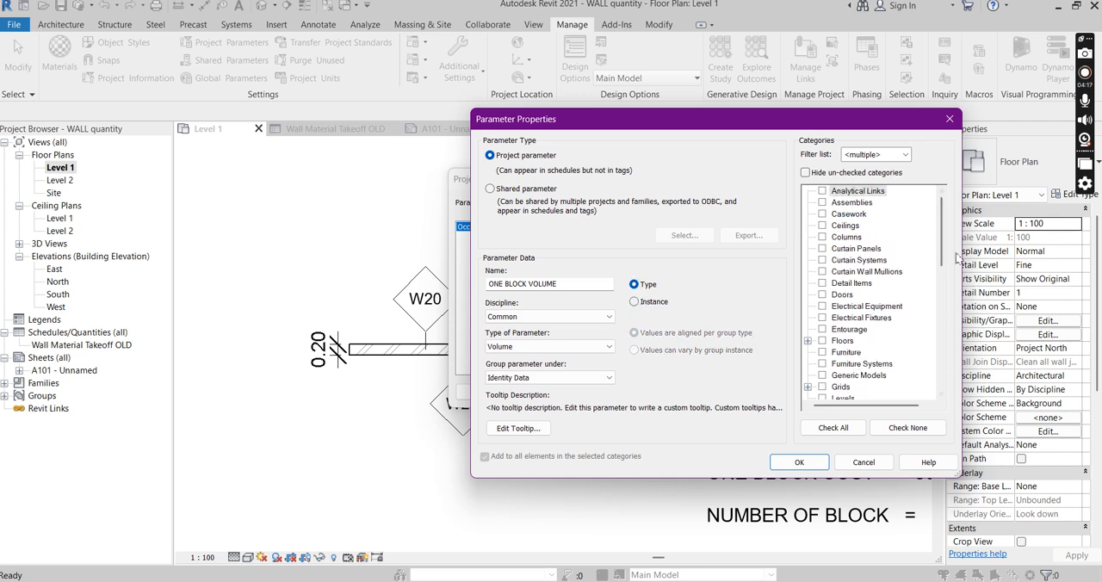
drag(943, 251, 945, 384)
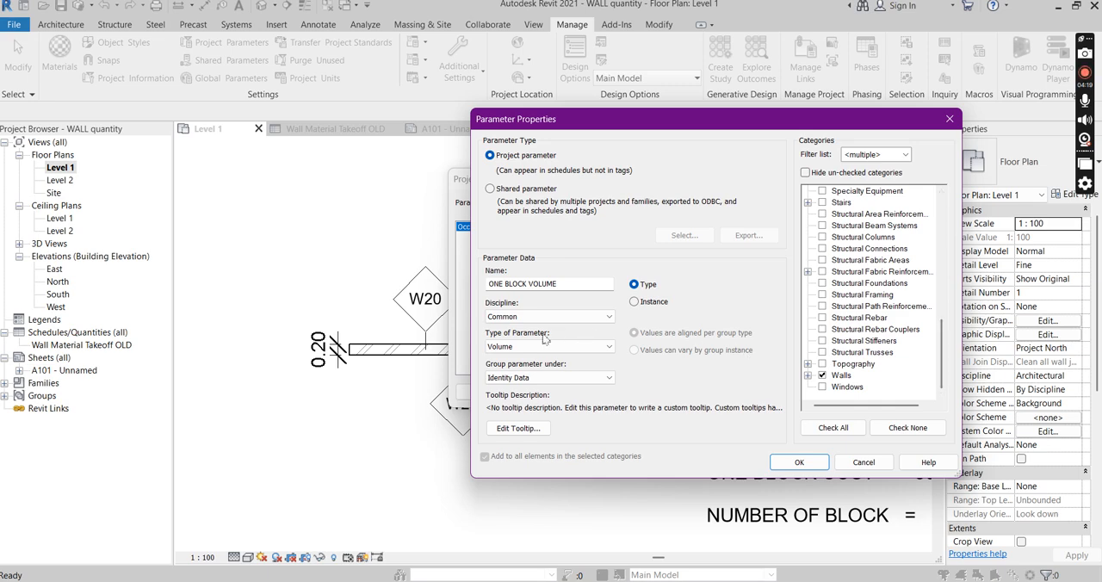
click(810, 463)
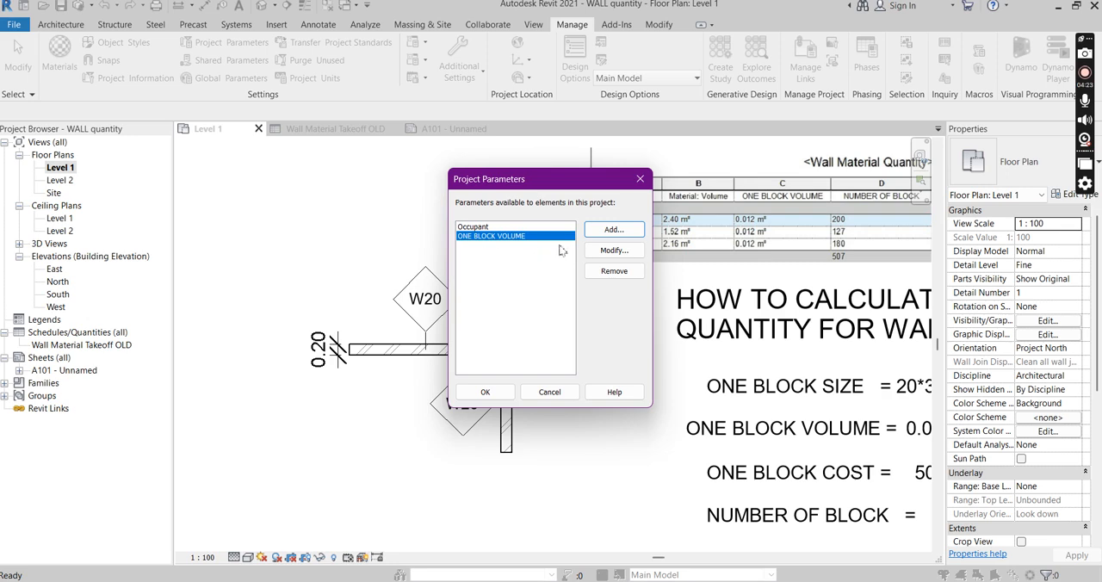
Add a project parameter named ONE BLOCK COST as a type parameter of type Currency, grouped under Identity Data
click(613, 230)
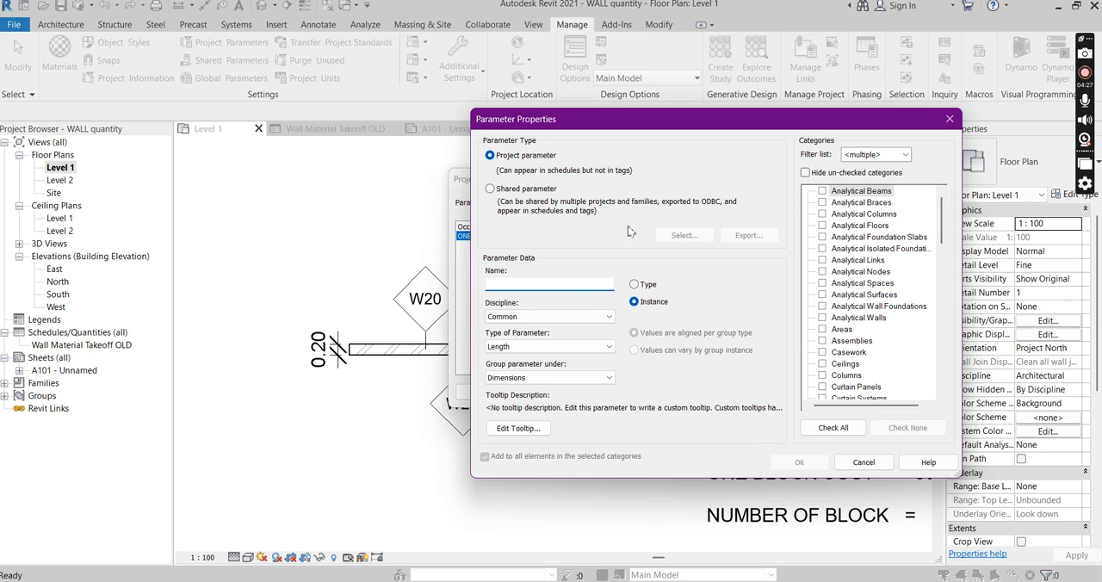
text(ONE BLOCK COST)
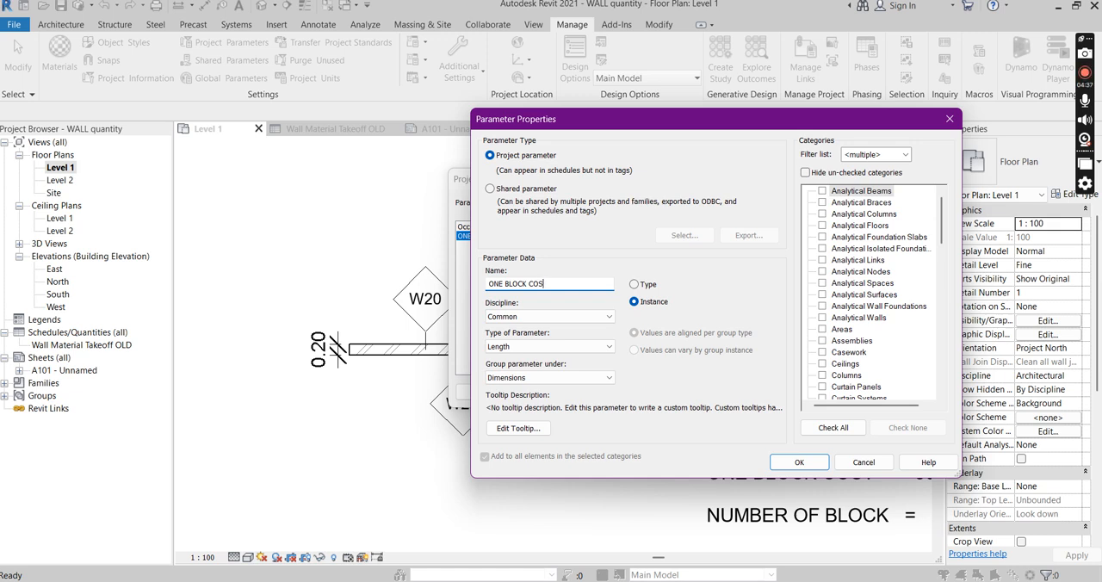
click(634, 285)
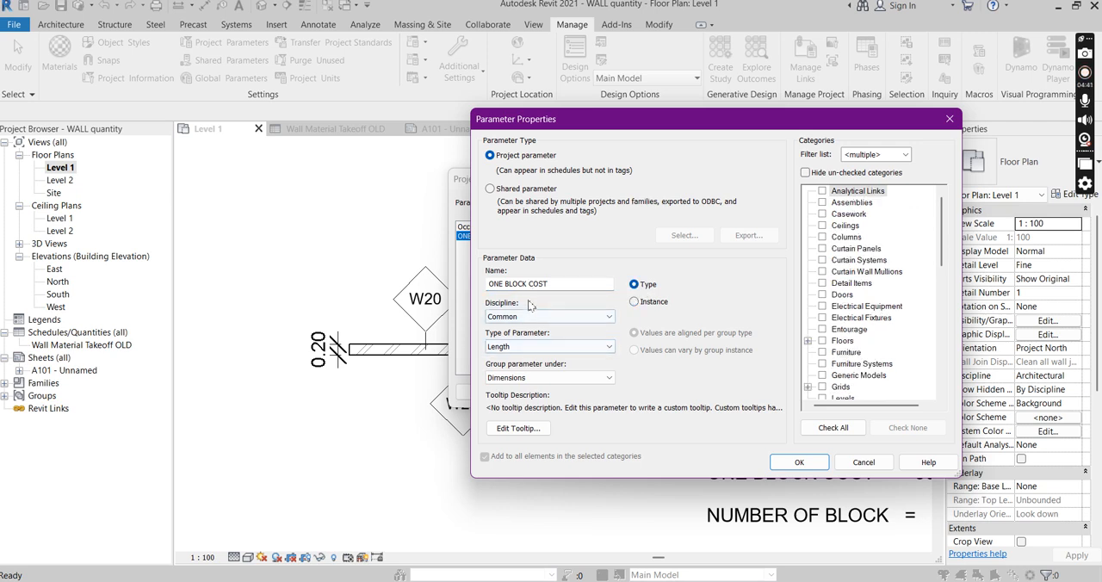
click(607, 347)
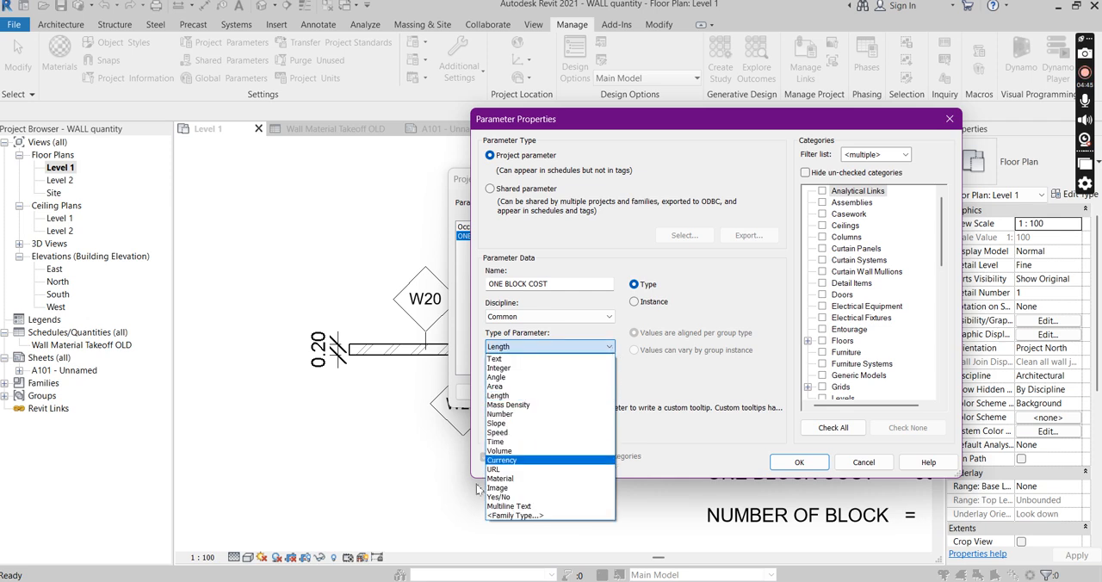
click(503, 461)
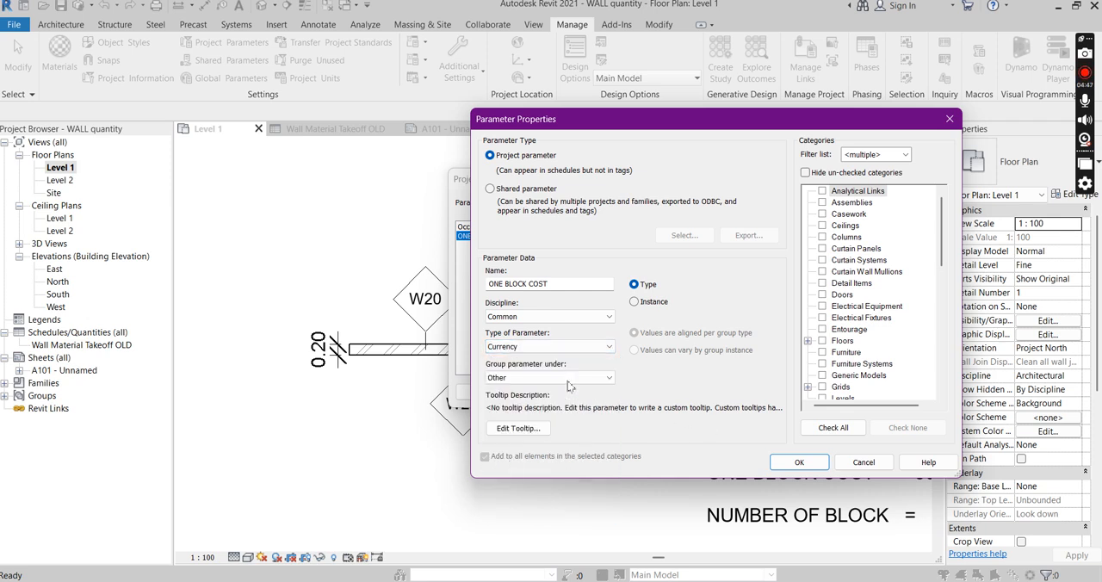
click(609, 379)
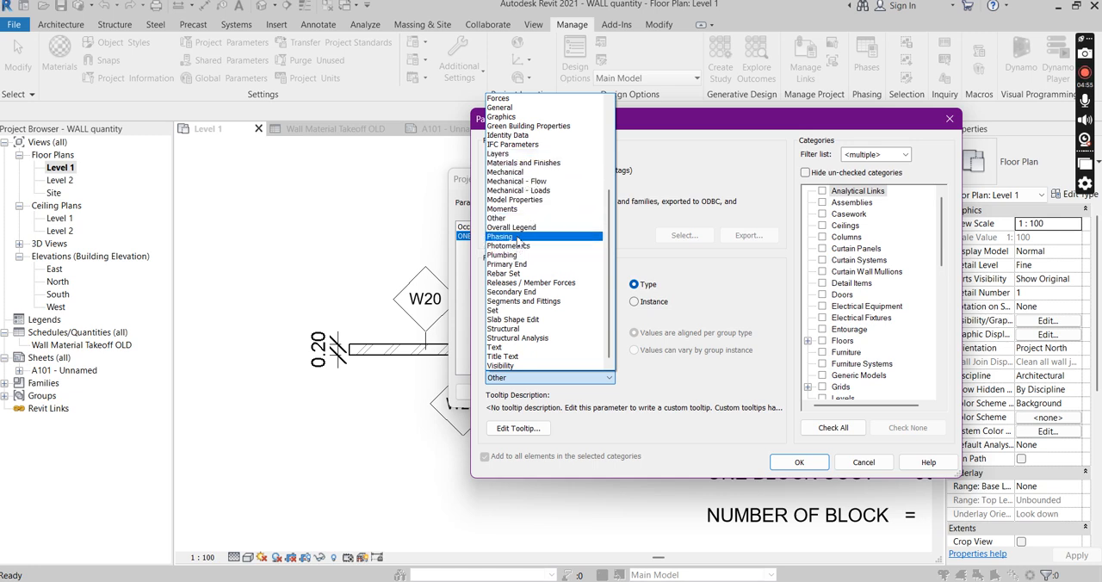
click(499, 138)
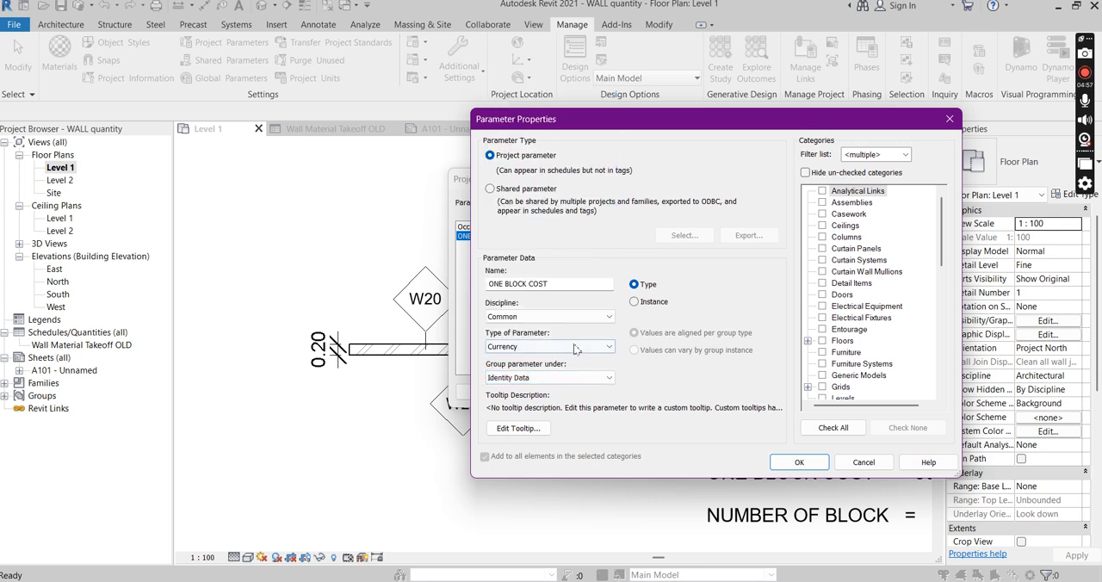
Assign the ONE BLOCK COST parameter to the Walls category and accept the project parameters
scroll(942, 284, down, 11)
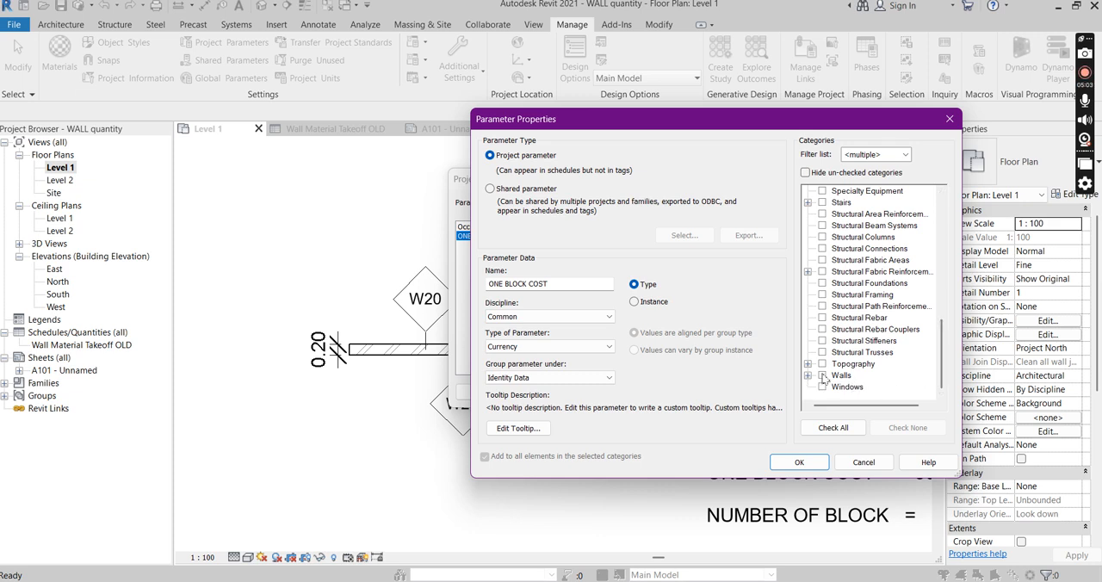
click(822, 376)
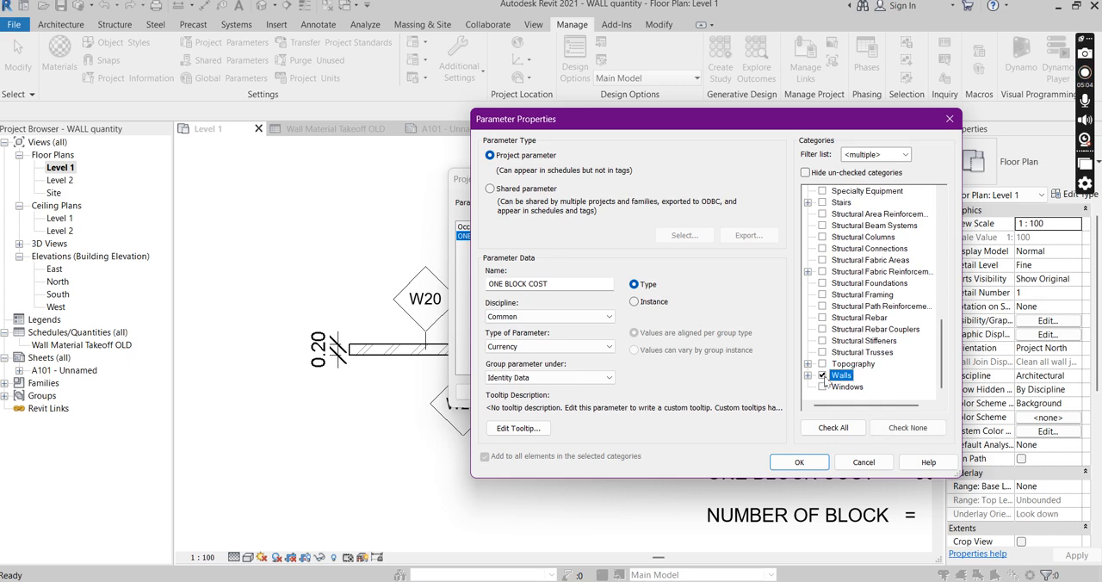
click(799, 462)
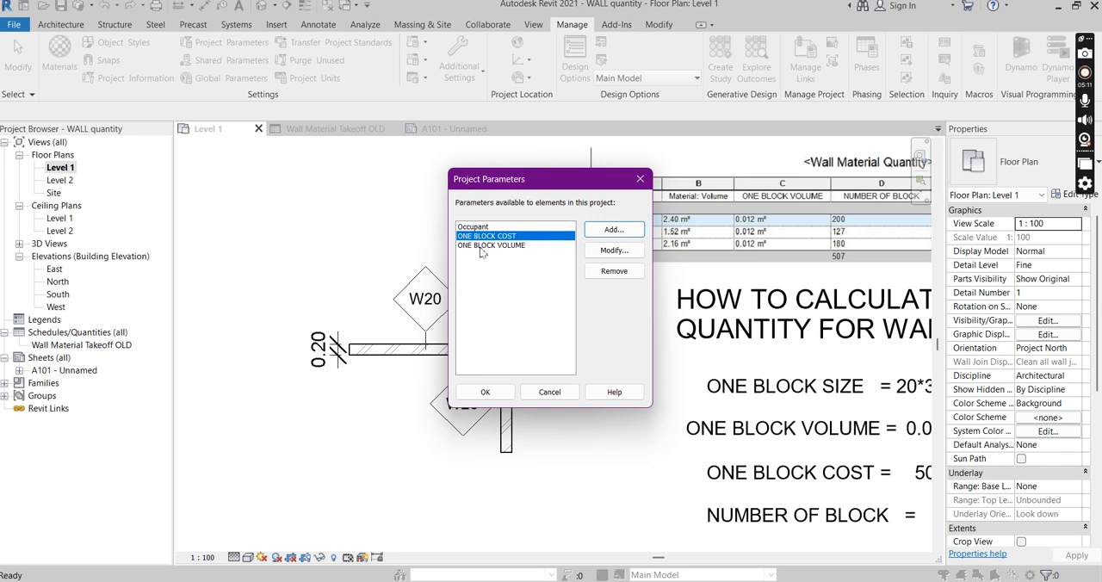
click(485, 392)
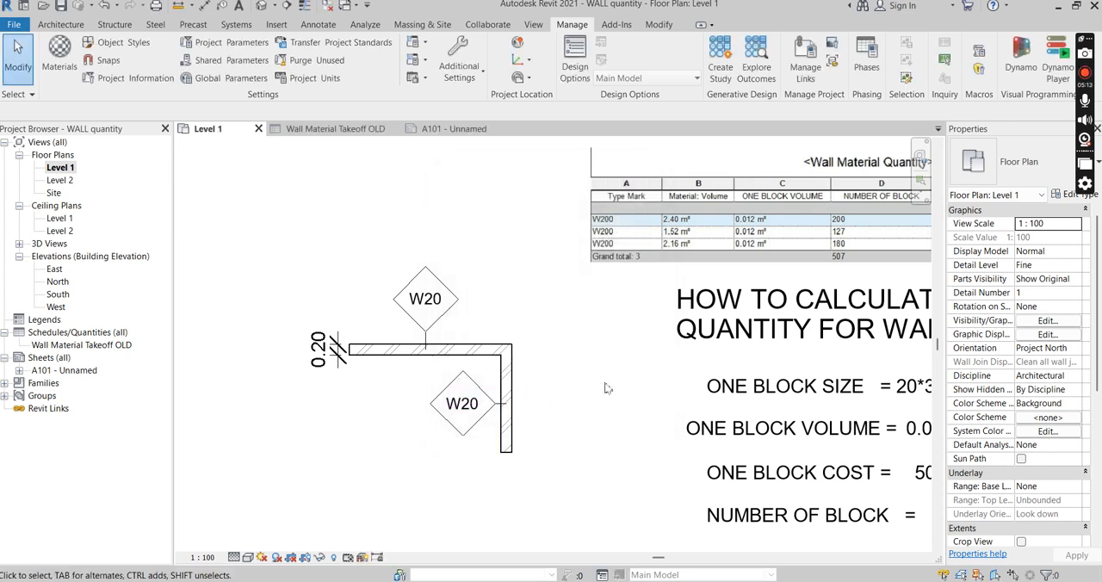
Check the horizontal wall's type properties for the ONE BLOCK VOLUME and ONE BLOCK COST parameters and close them
scroll(551, 383, down, 1)
scroll(563, 379, up, 1)
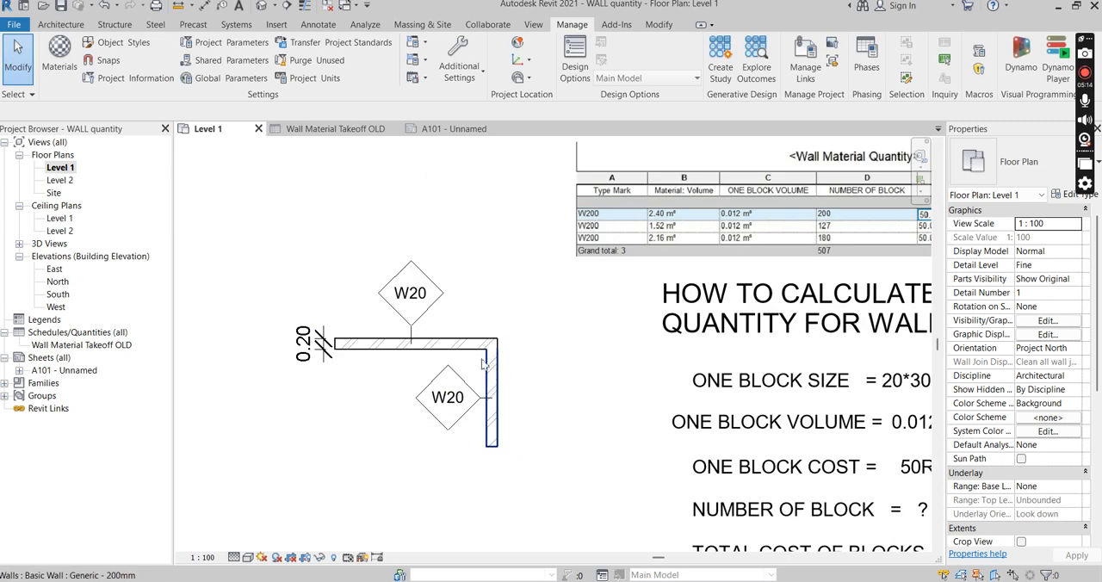
scroll(467, 355, up, 1)
click(461, 354)
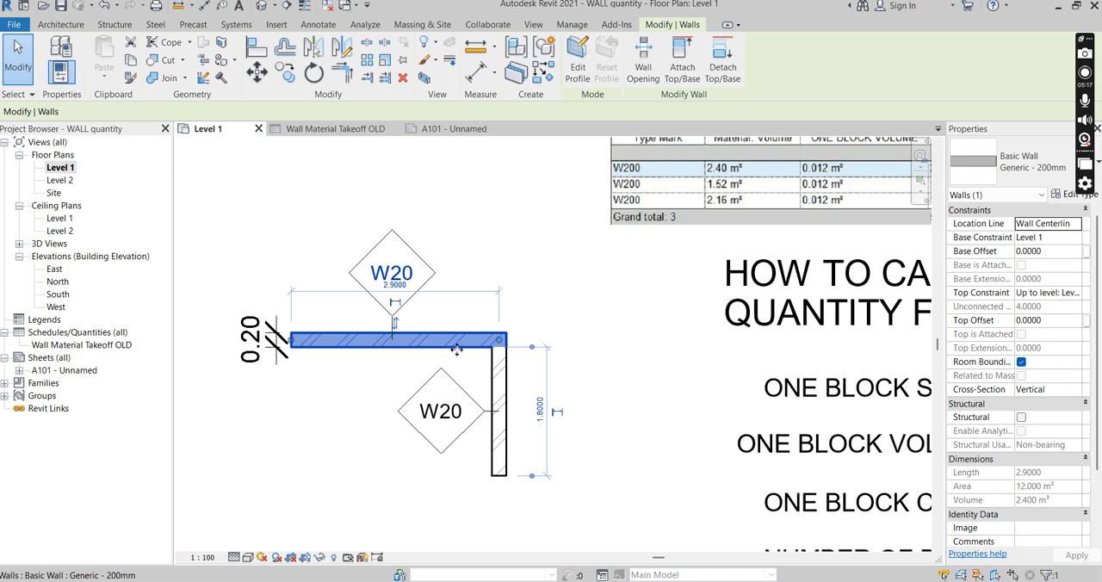
click(1077, 194)
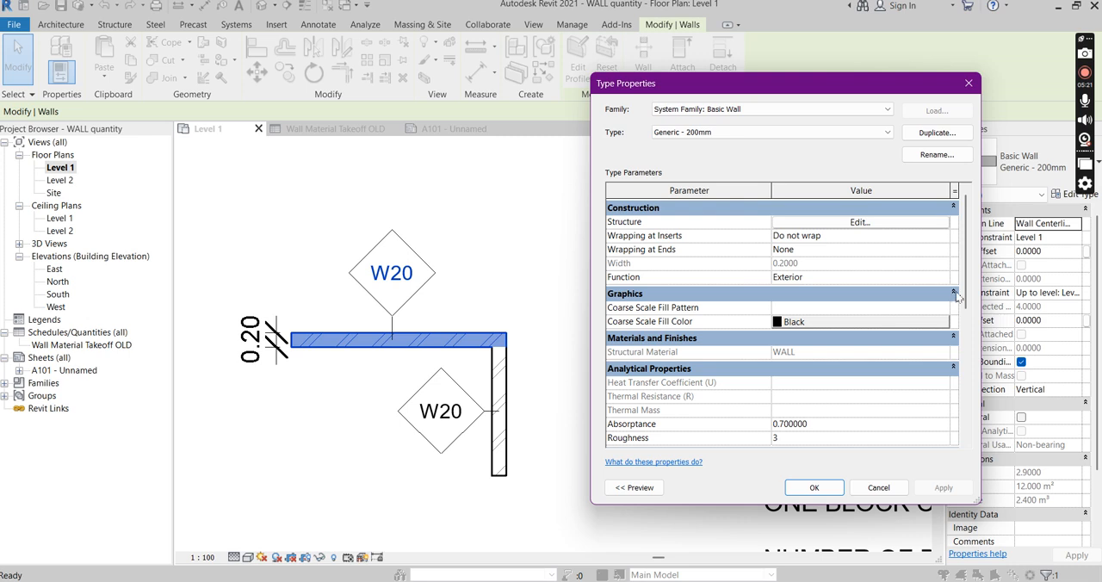
scroll(955, 301, down, 5)
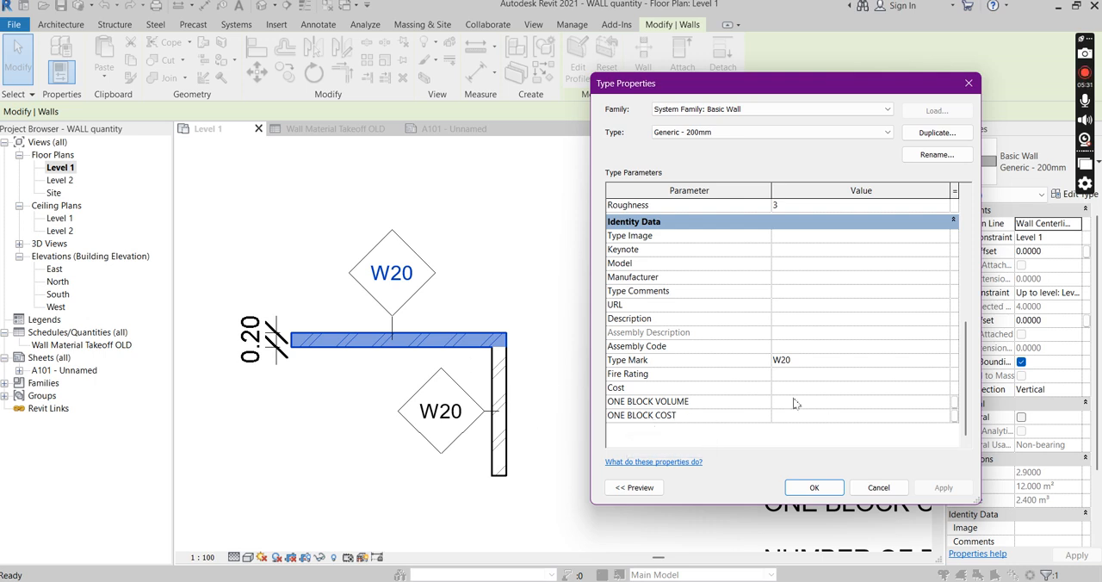
drag(829, 96, 415, 128)
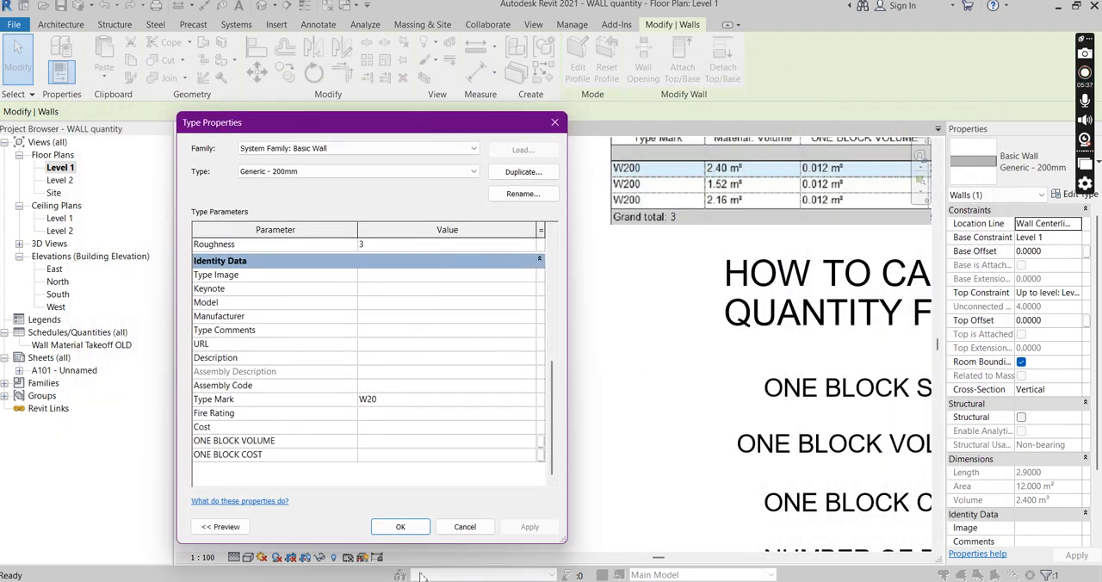
click(400, 526)
Set the Generic - 200mm wall type's ONE BLOCK VOLUME to 0.012 m³ and ONE BLOCK COST to 50.00, then apply the values
scroll(723, 421, down, 4)
scroll(764, 418, up, 6)
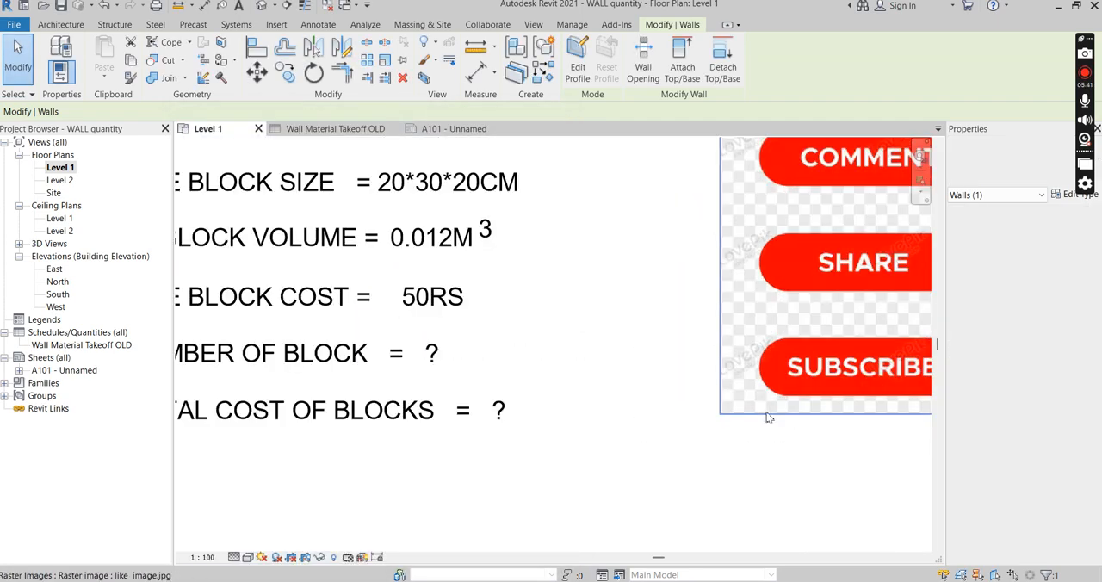
scroll(762, 408, down, 1)
scroll(444, 279, up, 1)
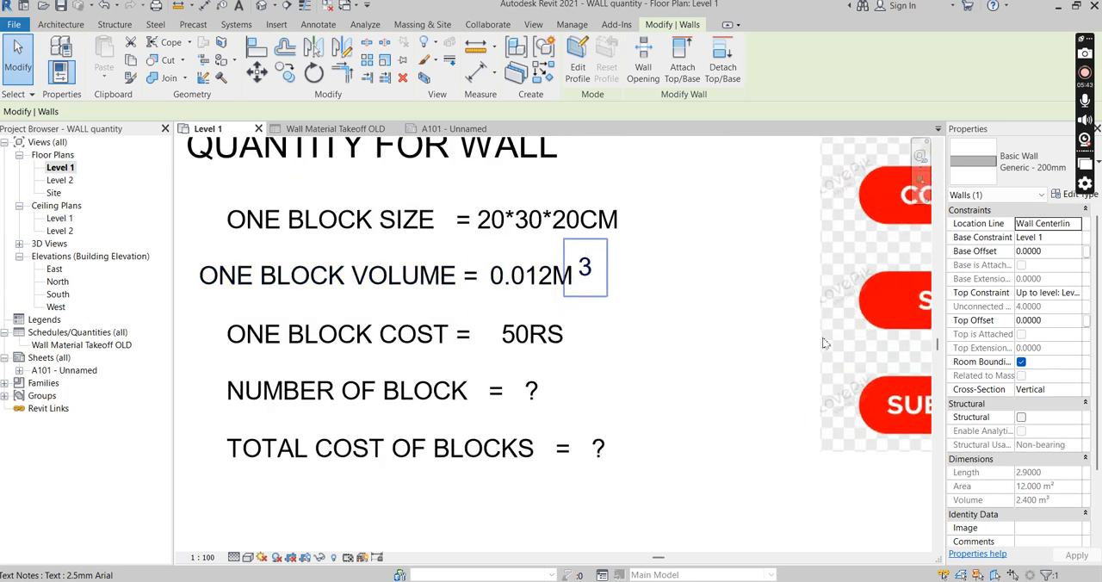
scroll(680, 284, down, 4)
scroll(575, 318, up, 2)
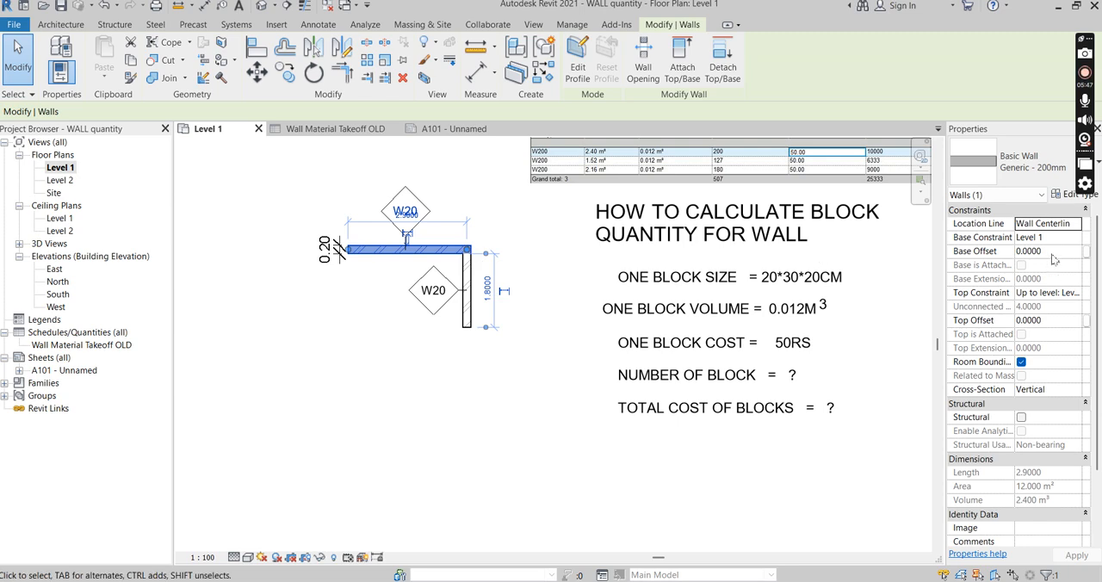
click(1070, 193)
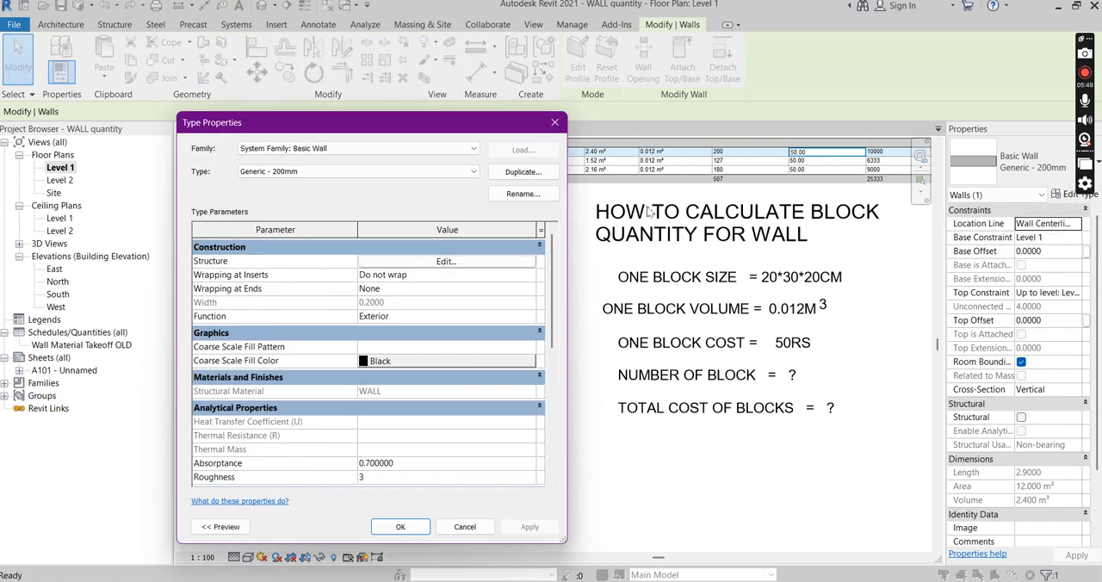
scroll(473, 435, down, 3)
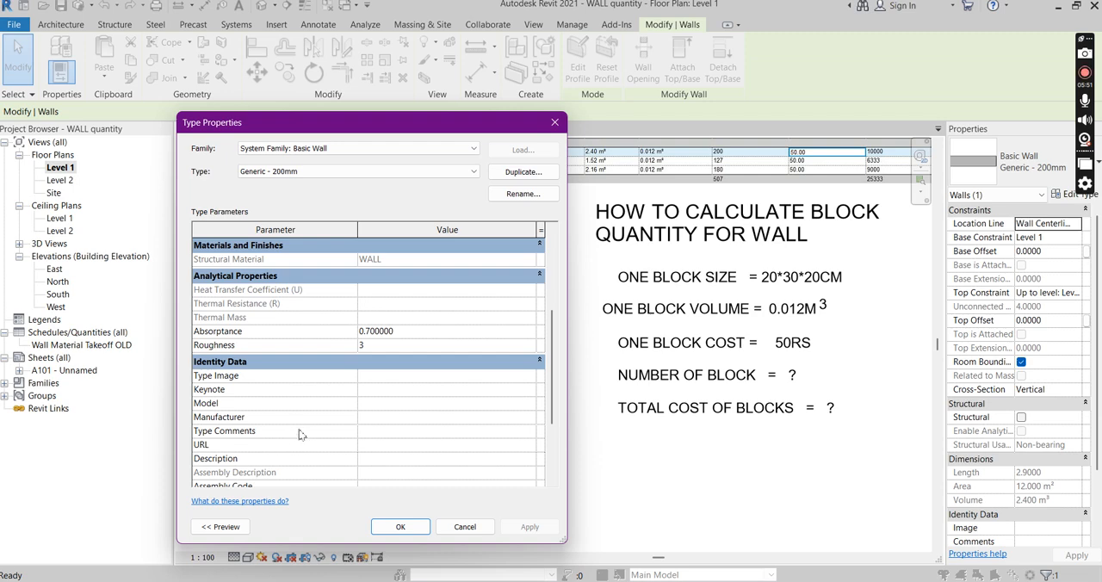
scroll(302, 435, down, 5)
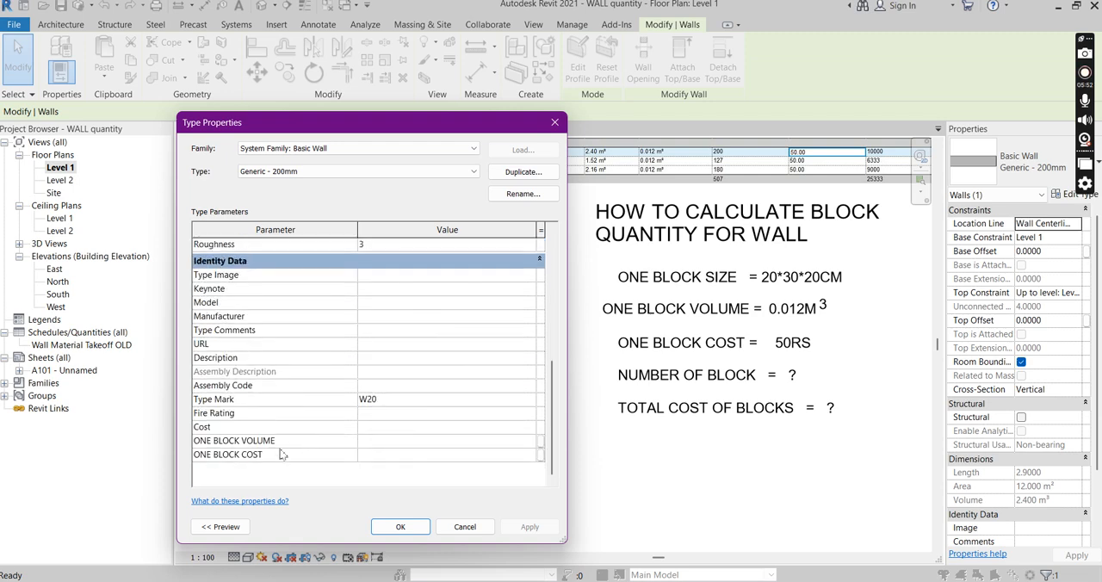
click(373, 440)
text(0.012)
click(376, 456)
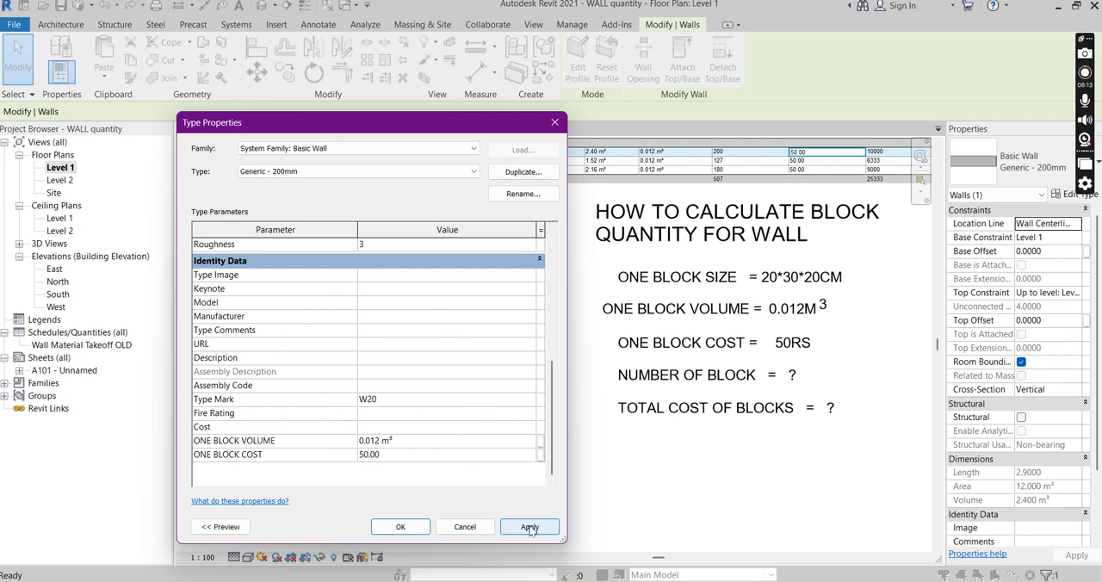
click(528, 527)
click(400, 527)
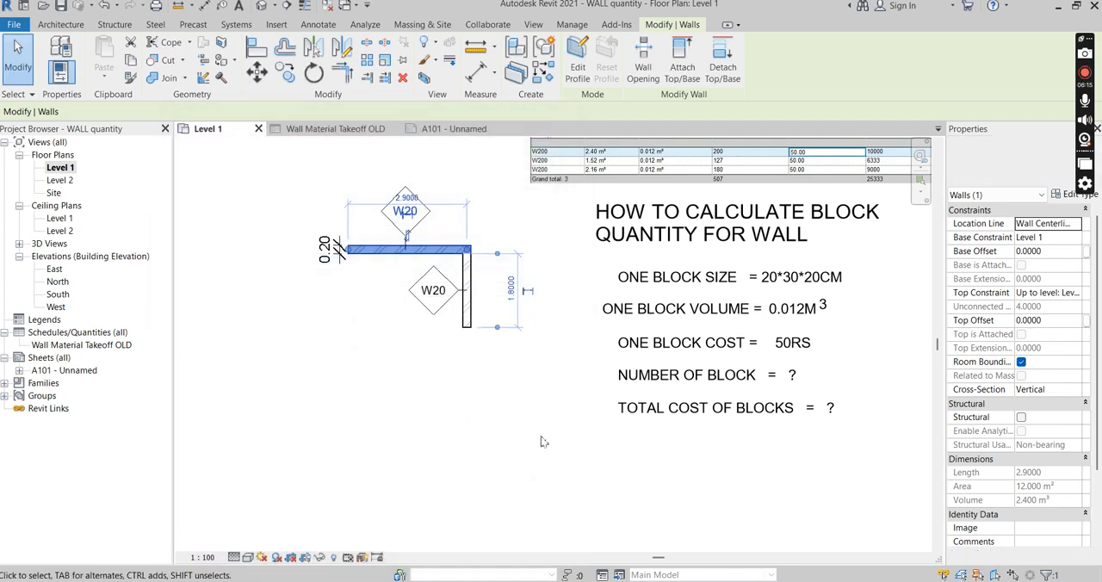
Reselect the horizontal wall and check its ONE BLOCK VOLUME and ONE BLOCK COST values in the type properties
scroll(467, 433, down, 4)
scroll(718, 405, up, 2)
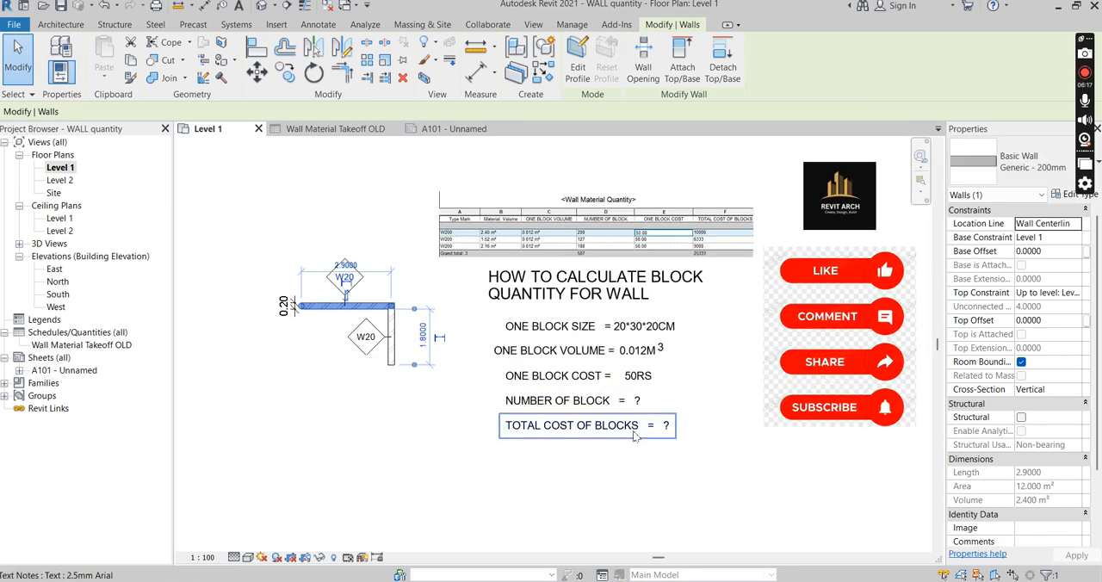
click(320, 397)
click(370, 306)
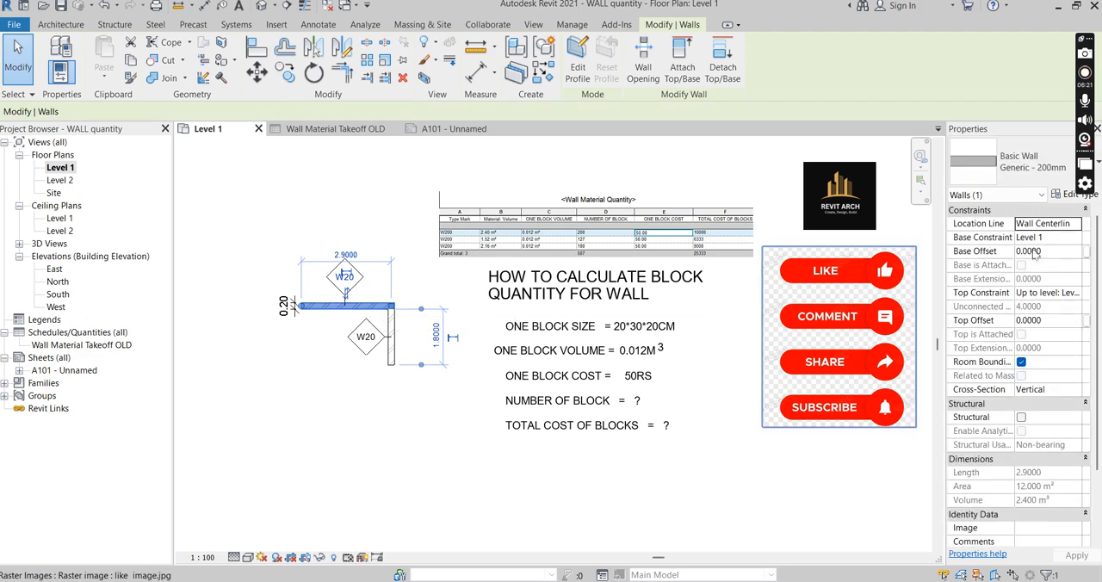
click(1076, 194)
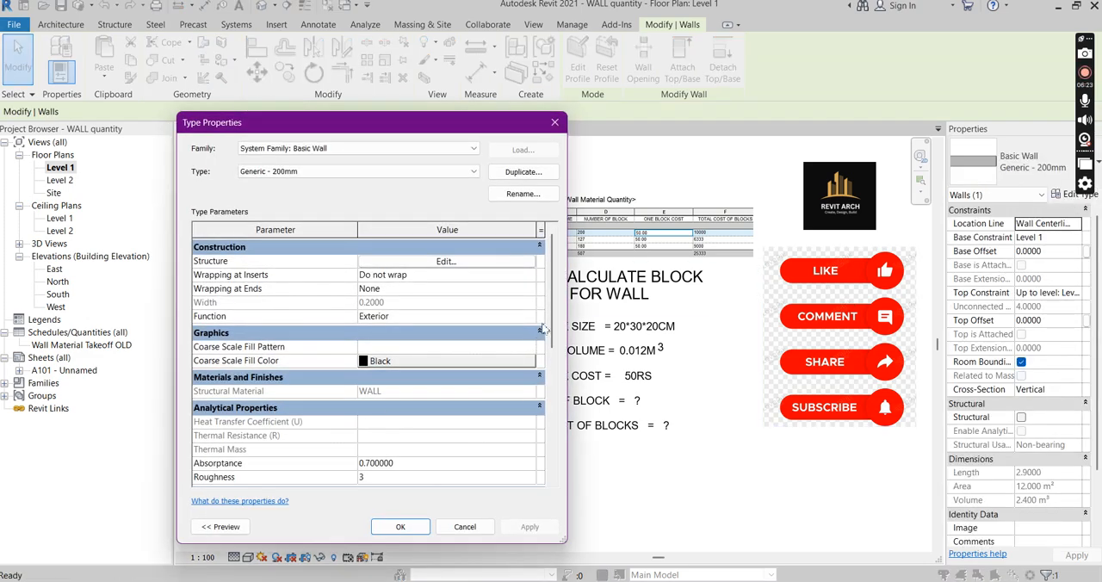
scroll(547, 344, down, 5)
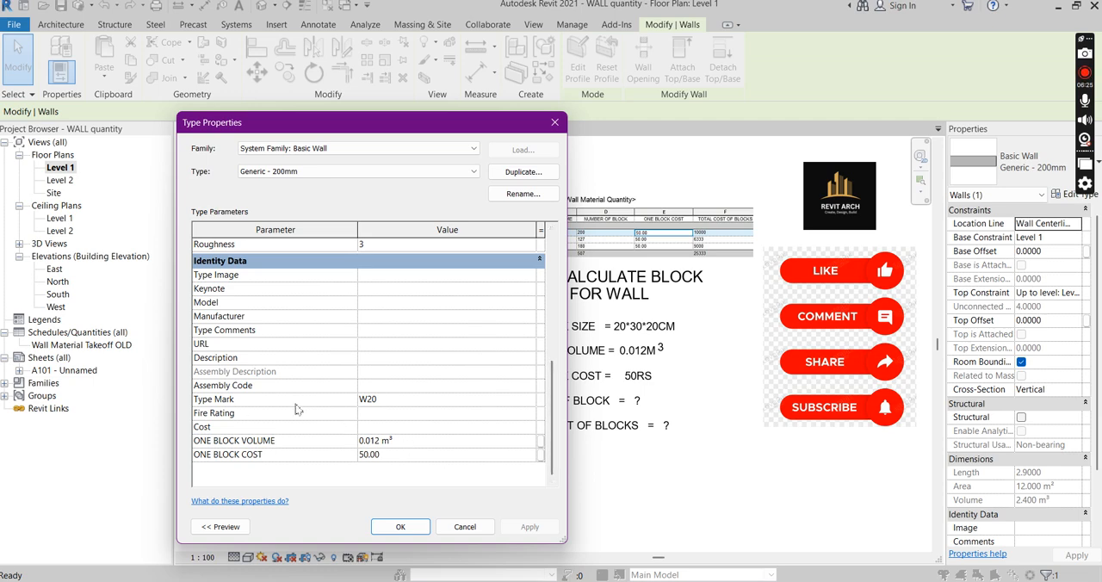
click(400, 526)
Create a new material takeoff schedule for the Walls category
scroll(576, 464, down, 2)
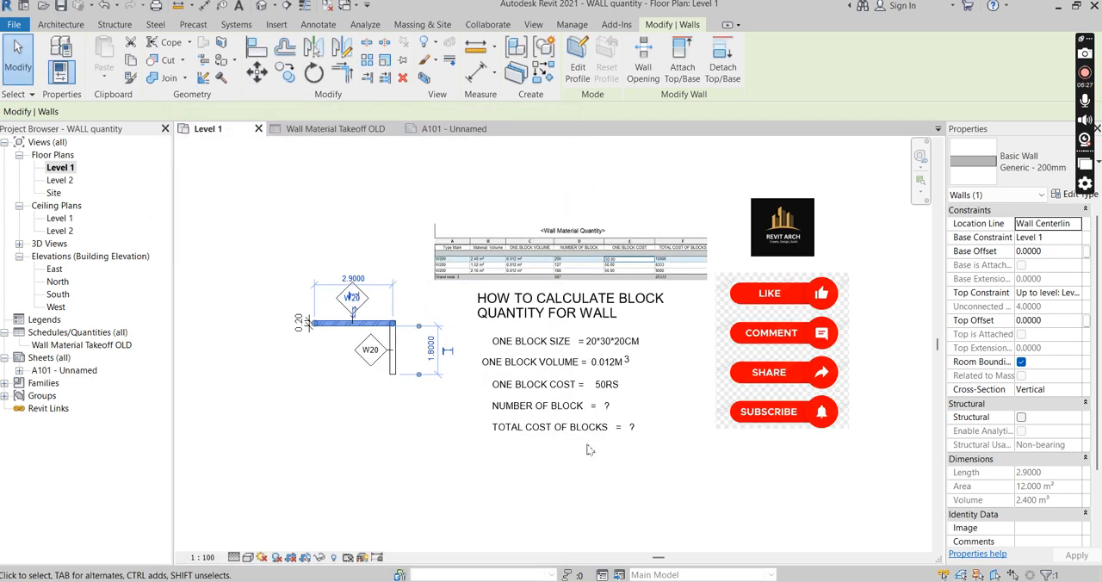
scroll(677, 258, up, 1)
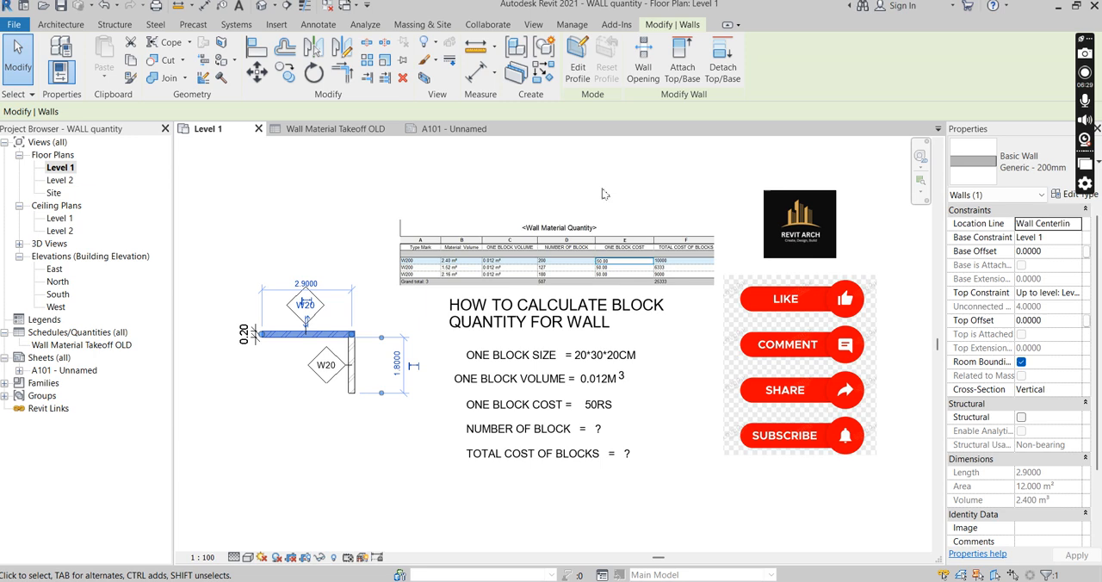
click(535, 26)
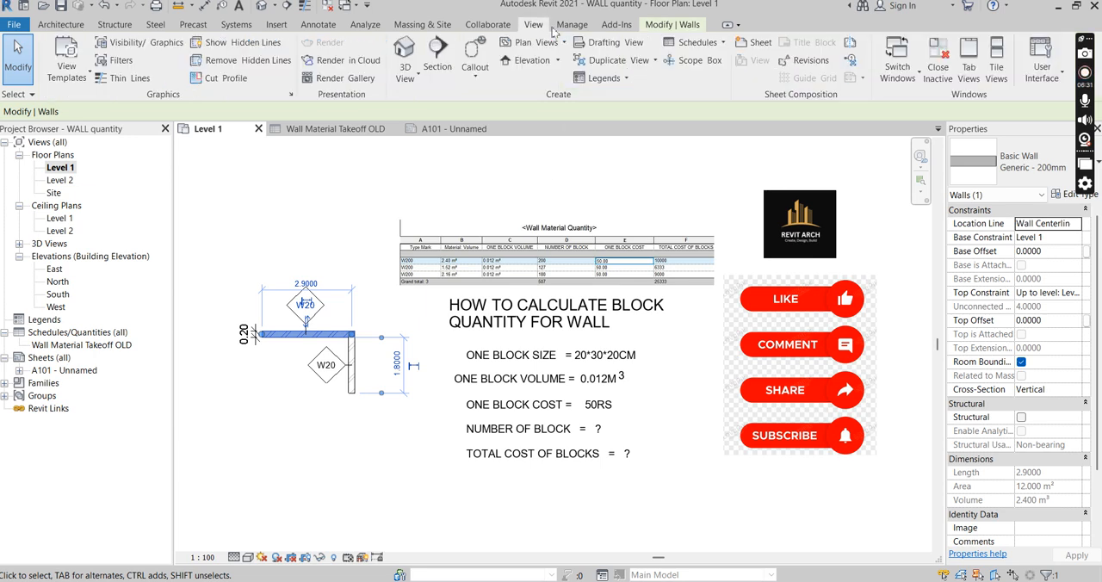
click(725, 43)
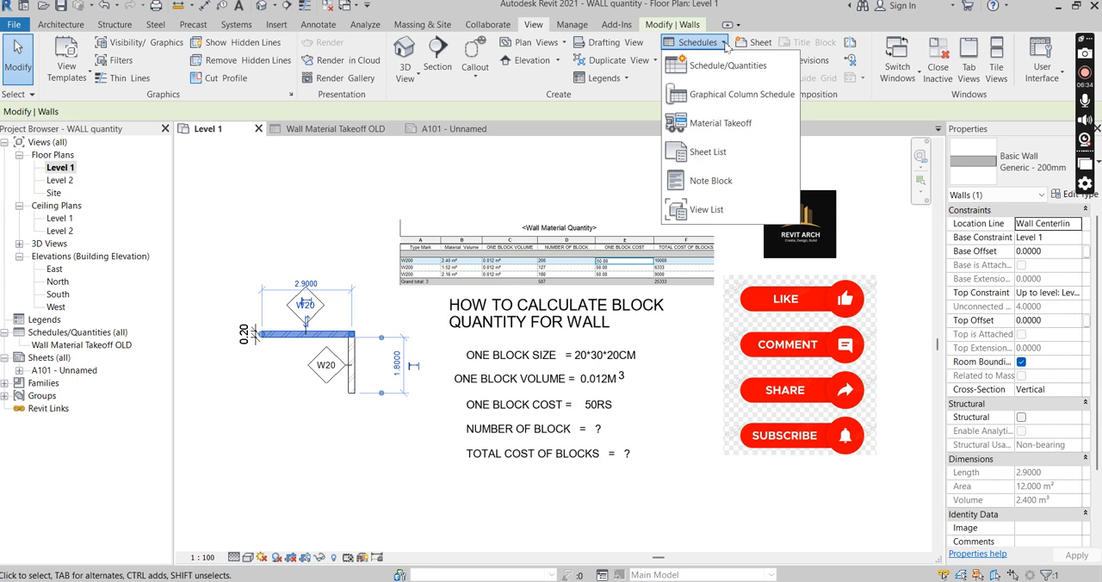
click(708, 126)
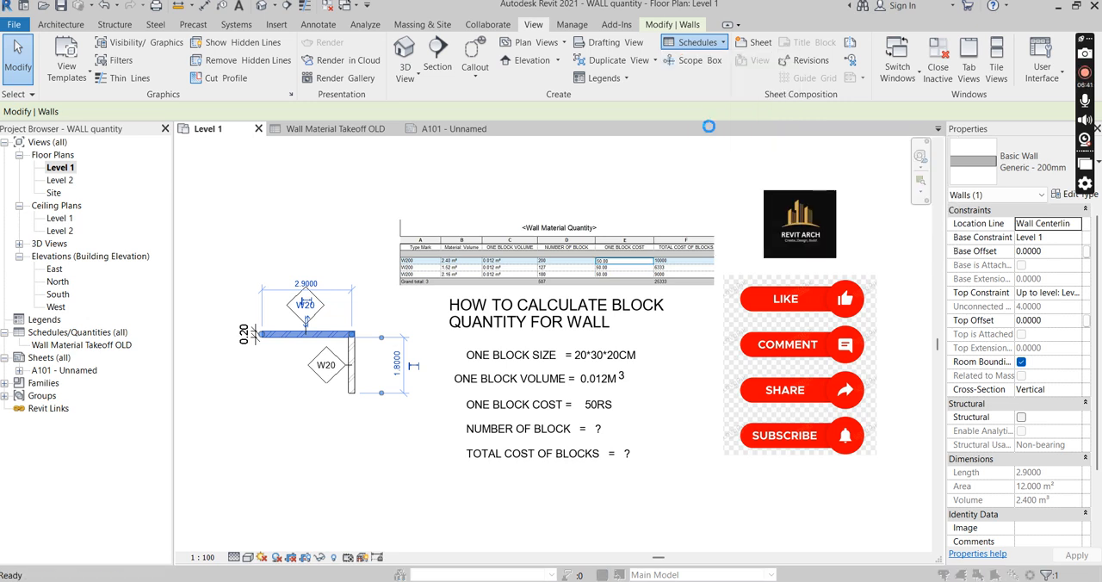
drag(565, 179, 556, 150)
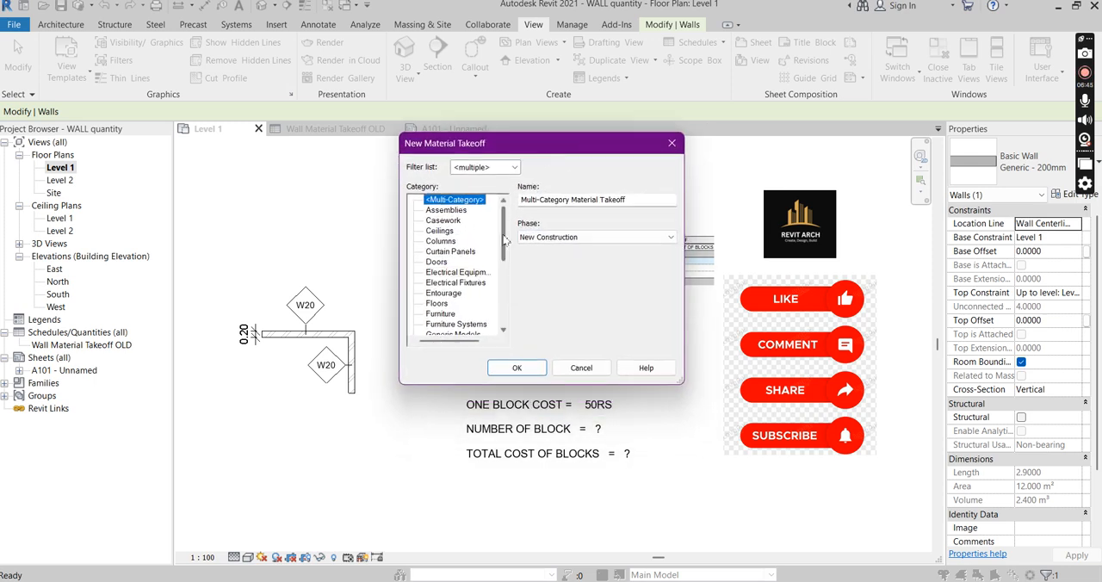
drag(506, 239, 506, 323)
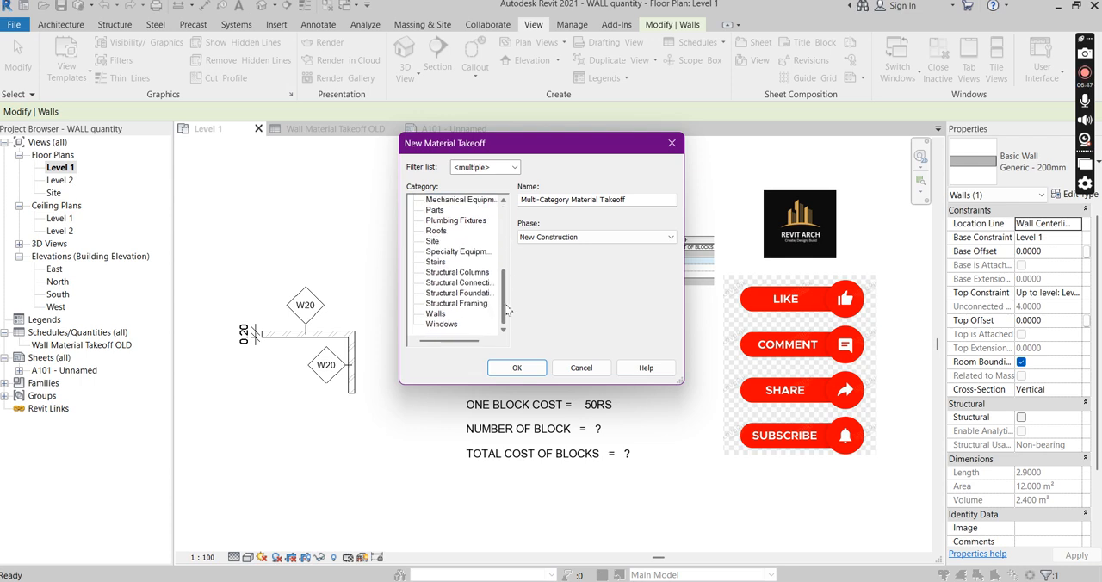
click(435, 314)
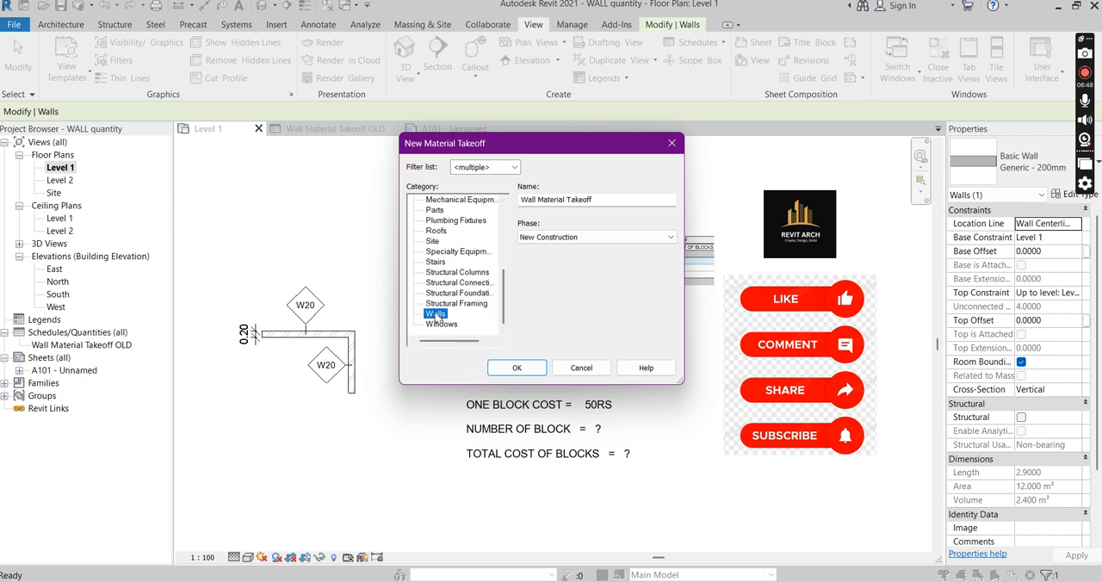
click(519, 369)
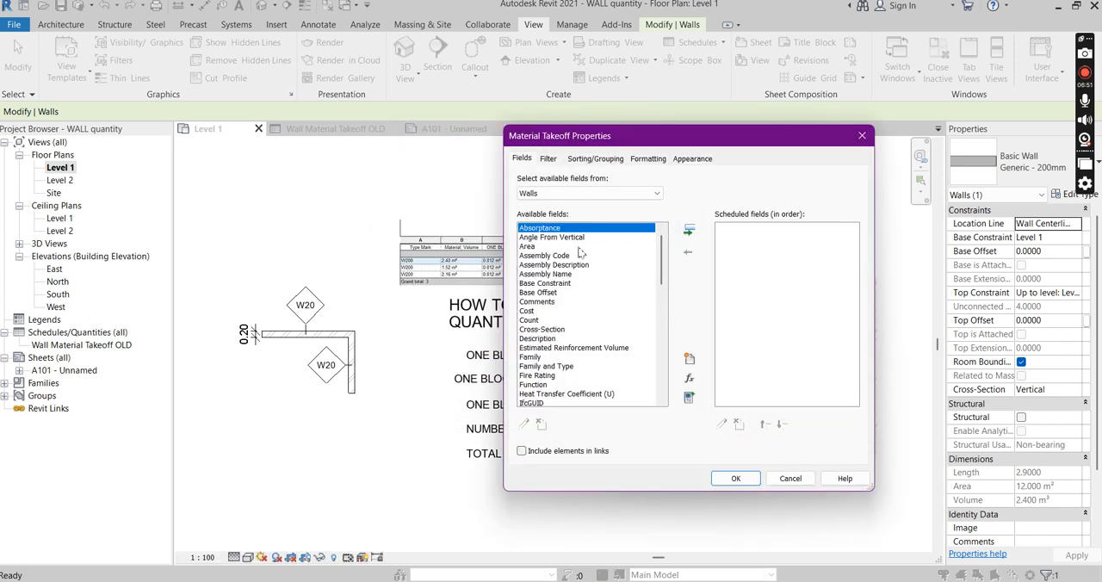
Add the Type Mark field to the wall material takeoff's scheduled fields
drag(694, 135, 655, 118)
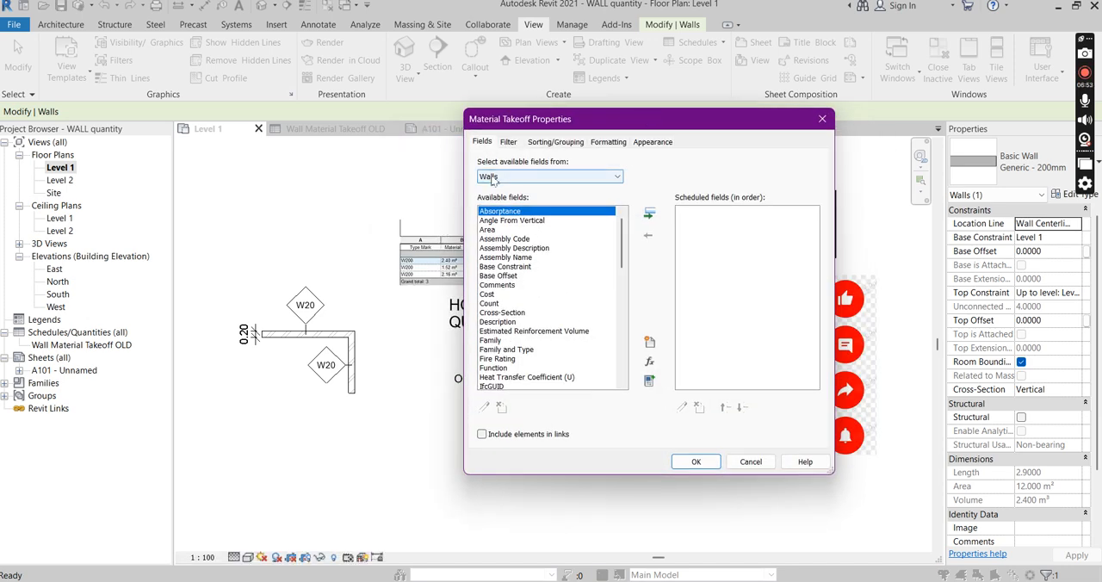
drag(626, 250, 631, 372)
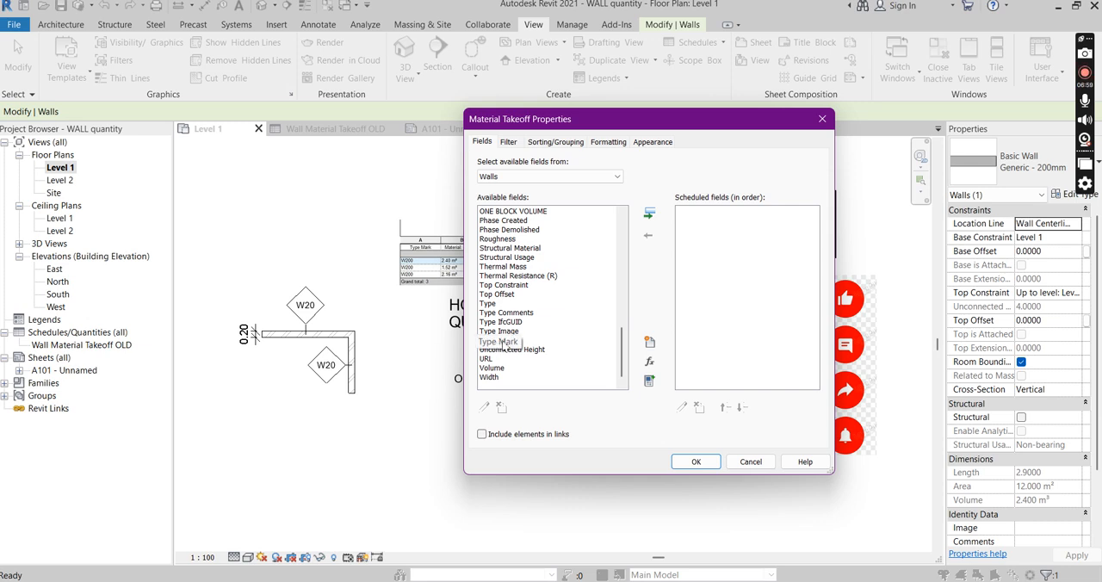
click(506, 343)
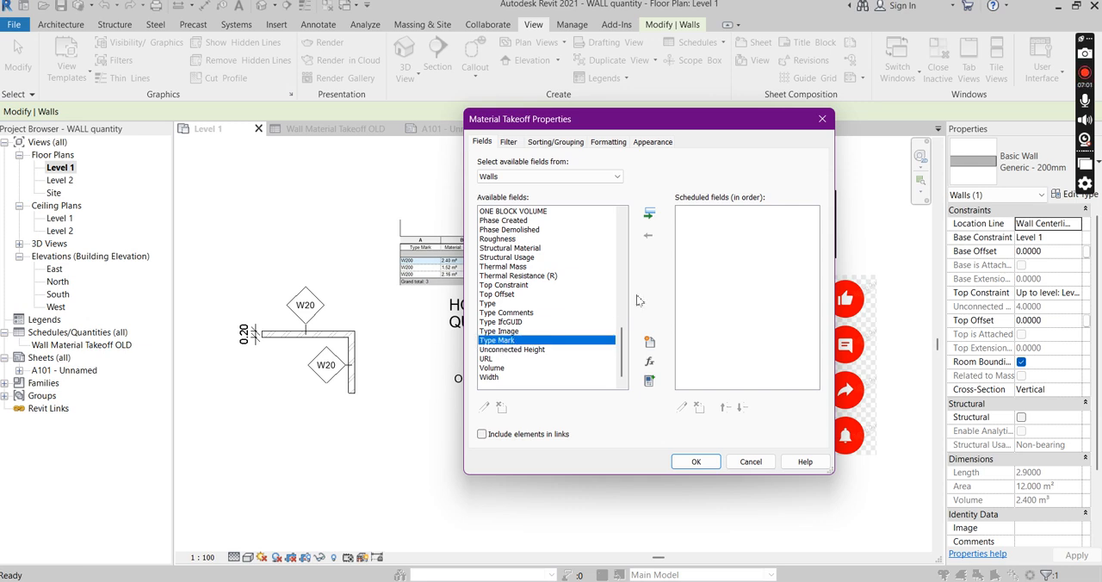
click(649, 215)
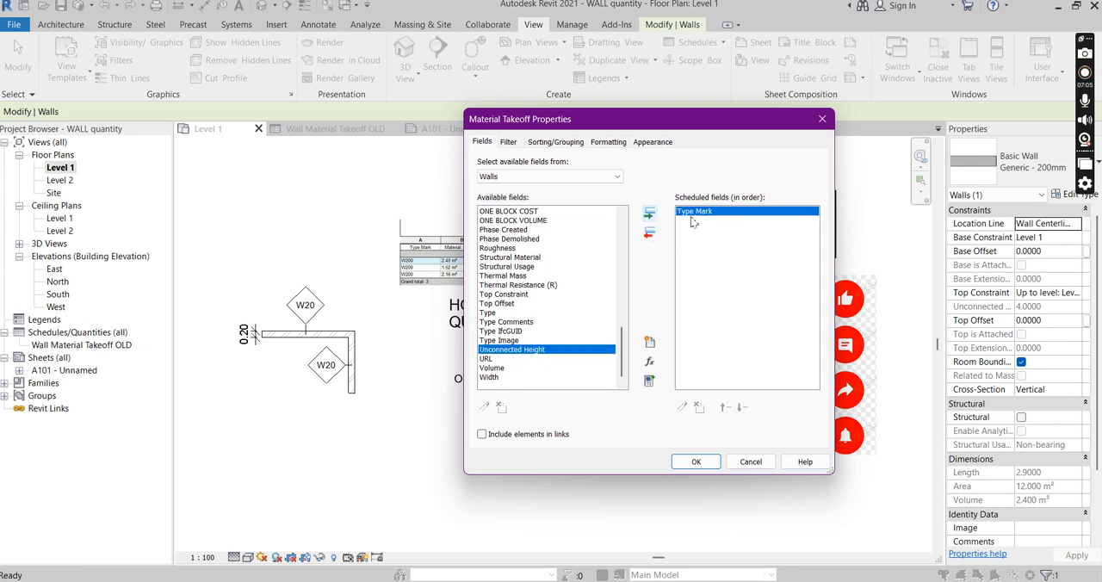
Add the Material: Volume field after Type Mark and accept the material takeoff properties
drag(626, 344, 628, 312)
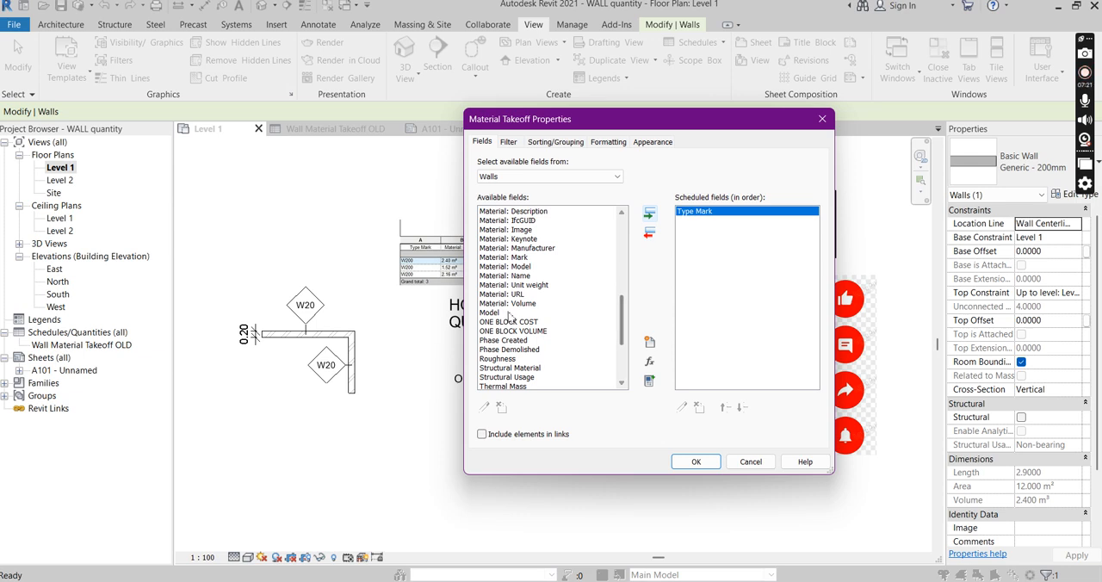
click(697, 462)
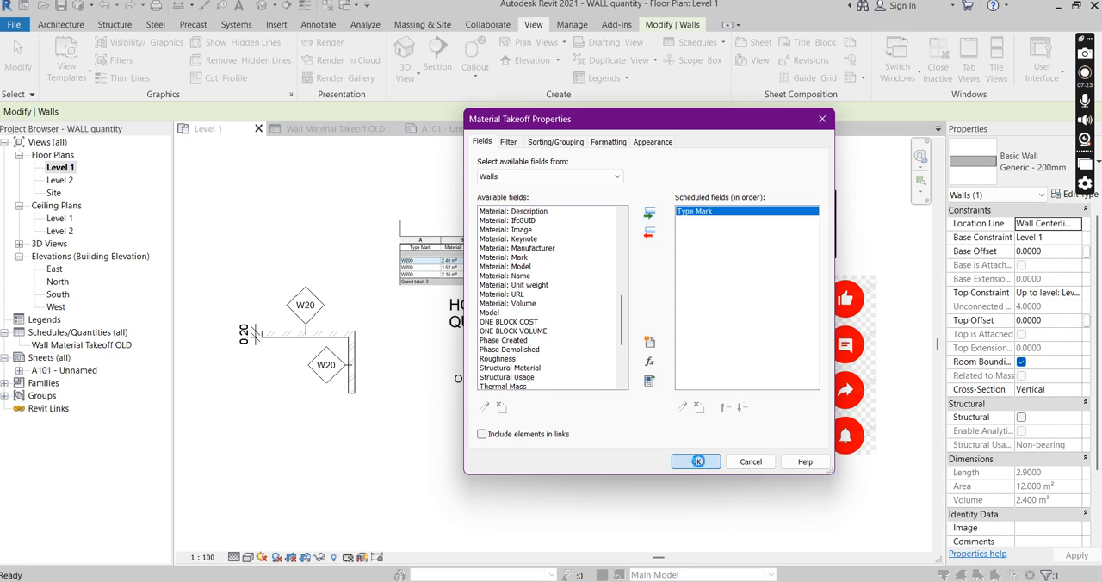
click(641, 325)
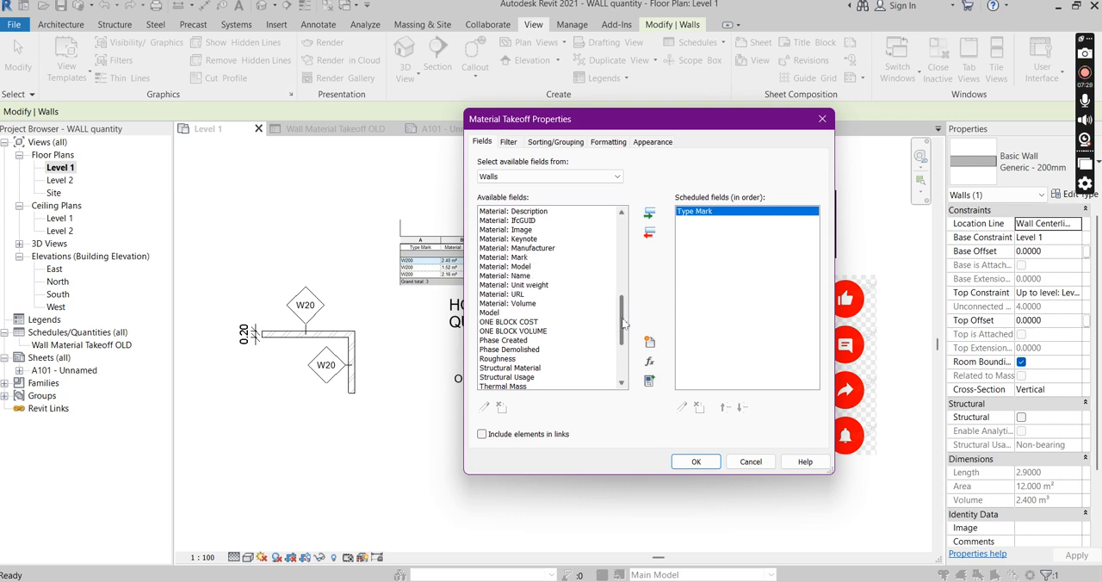
scroll(623, 320, up, 1)
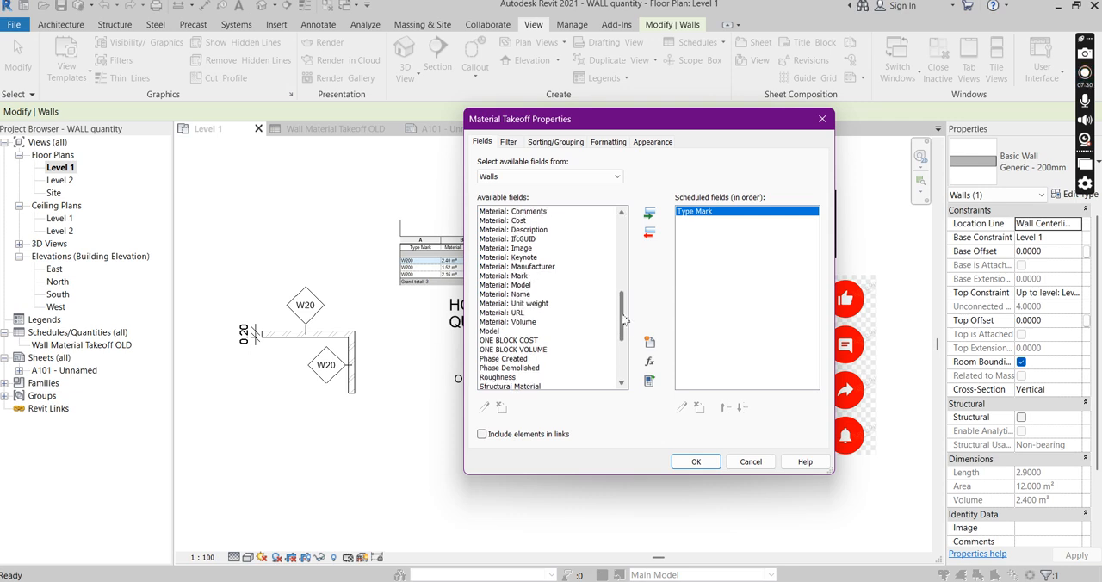
click(510, 322)
click(654, 216)
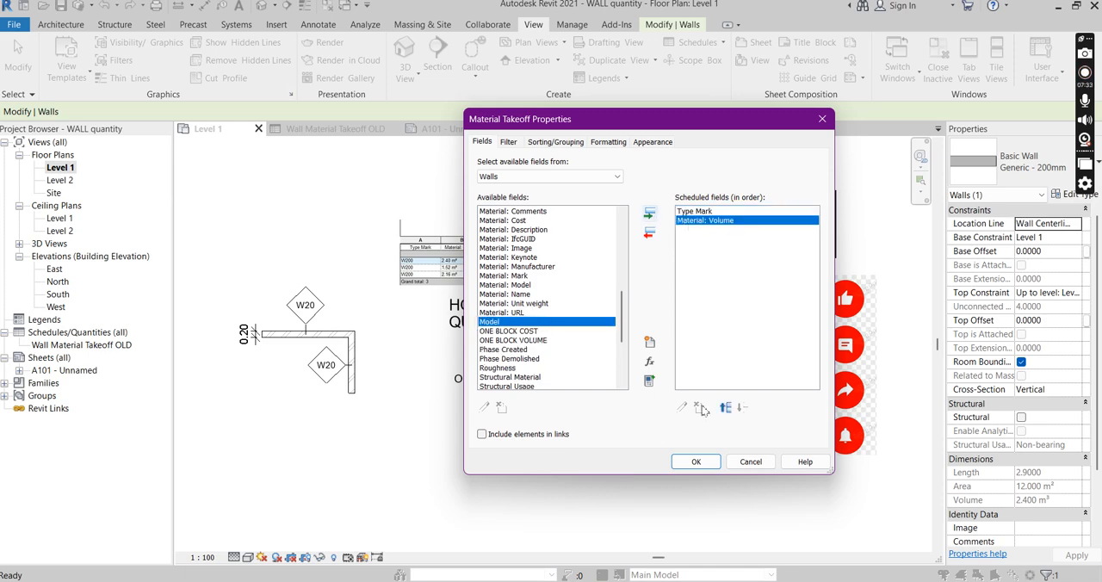
click(696, 461)
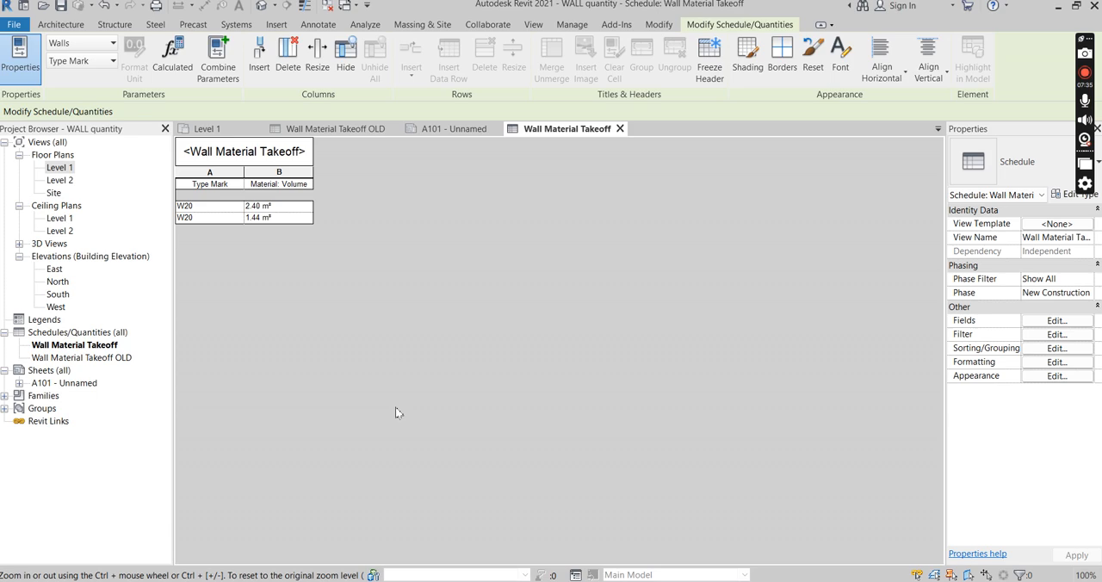
Inspect the volumes of the horizontal and vertical walls on the Level 1 plan and return to the Wall Material Takeoff schedule
double_click(62, 169)
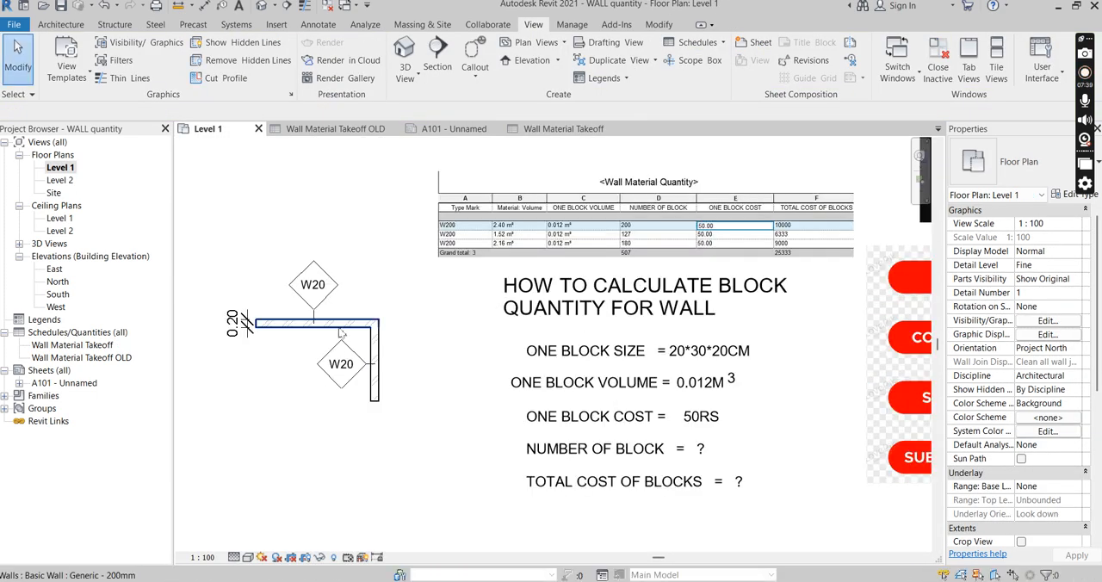
click(345, 331)
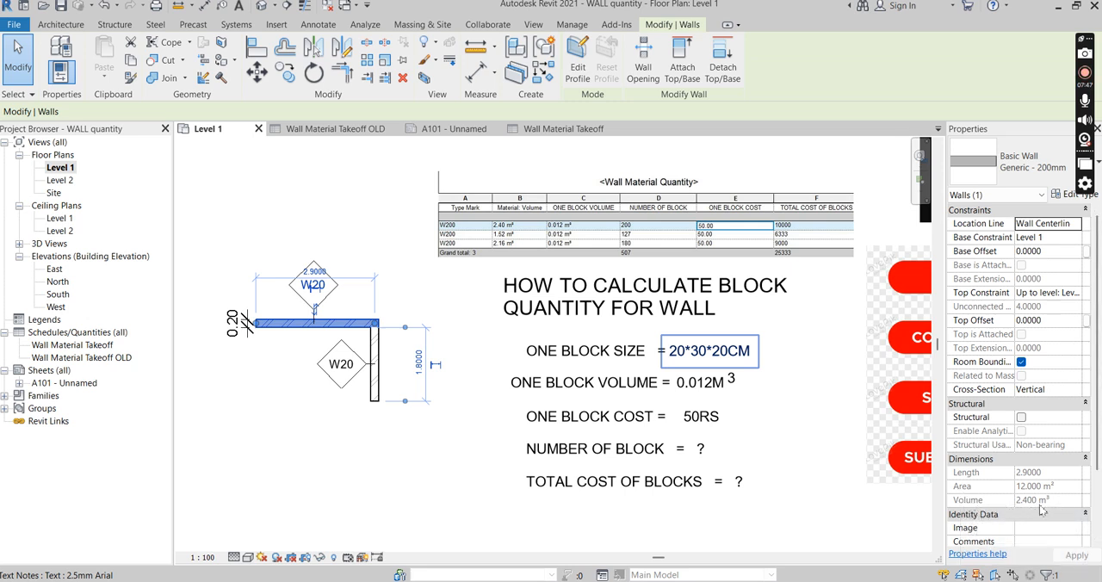
click(380, 452)
click(375, 400)
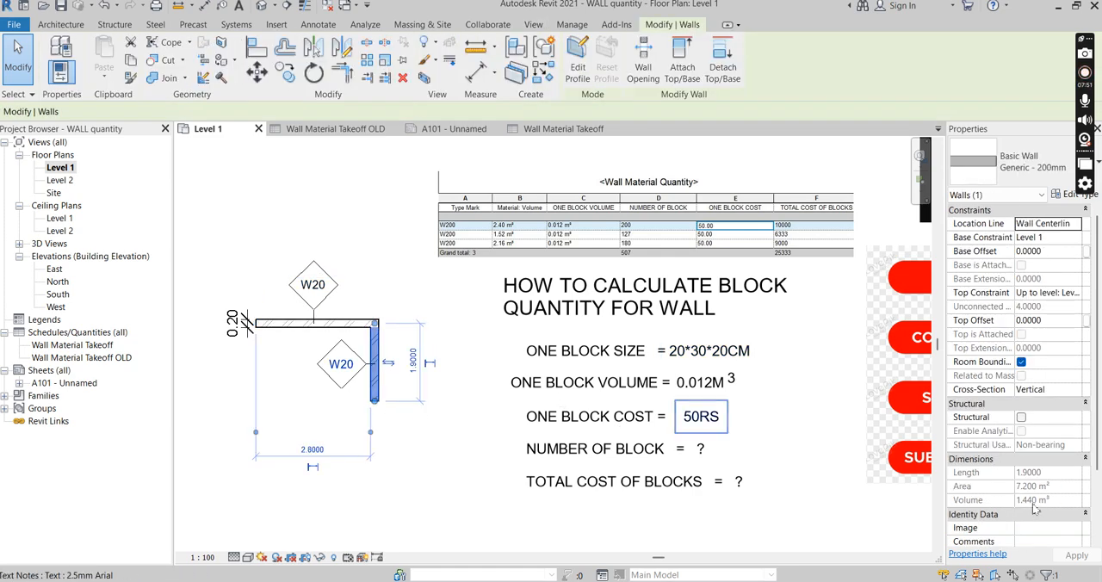
click(574, 129)
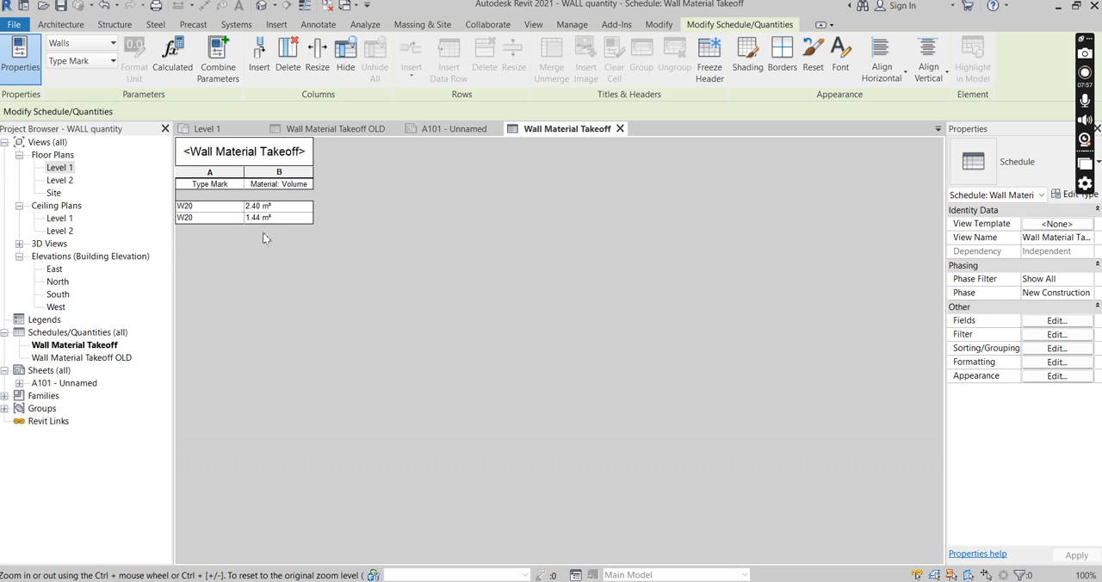
Add the ONE BLOCK VOLUME field after Material: Volume in the wall material takeoff and accept the properties
click(1059, 321)
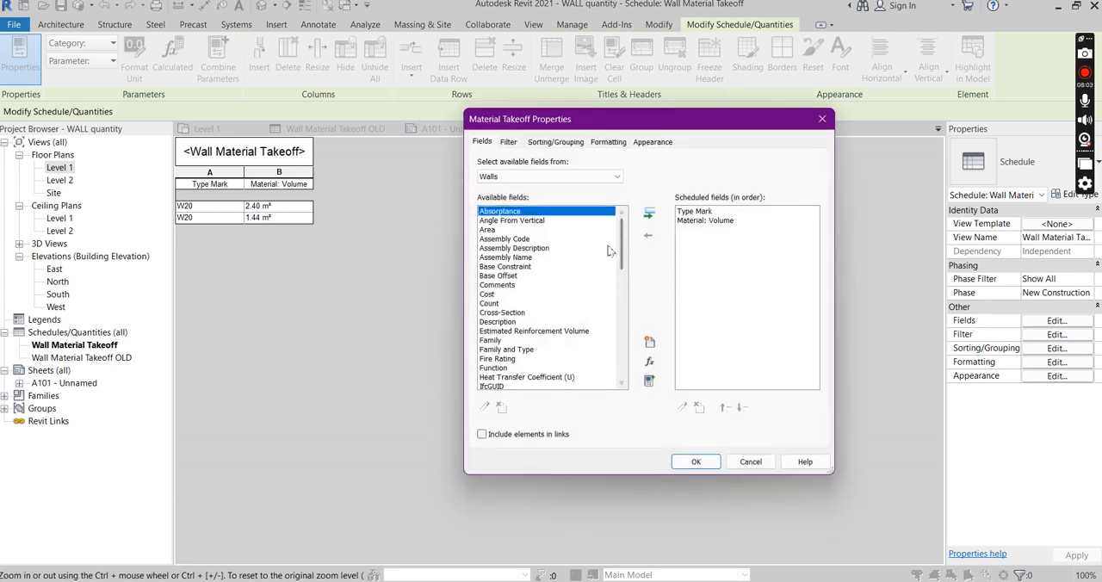
drag(622, 245, 633, 326)
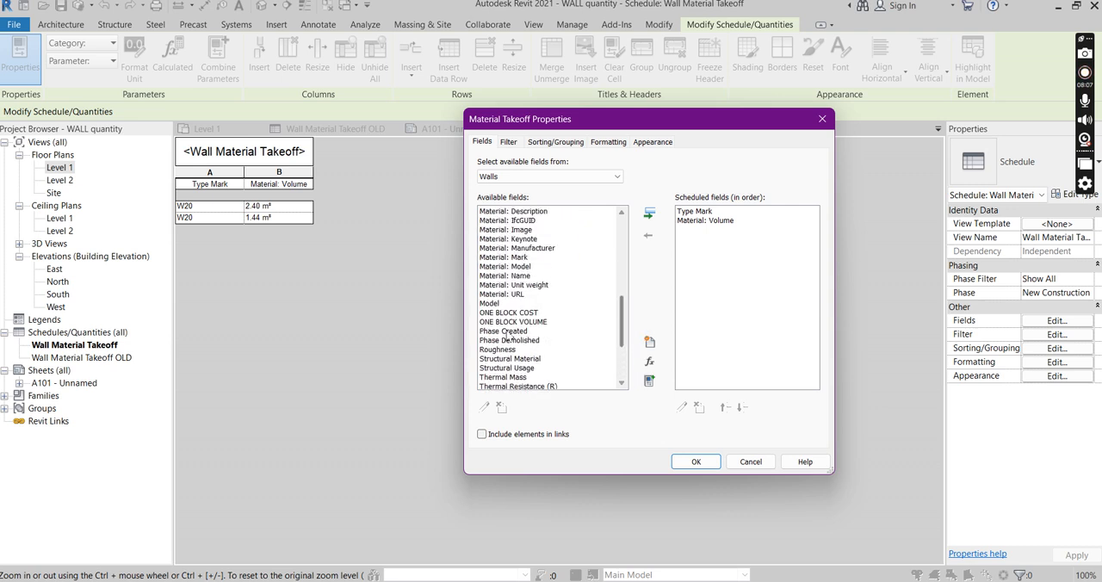
click(515, 323)
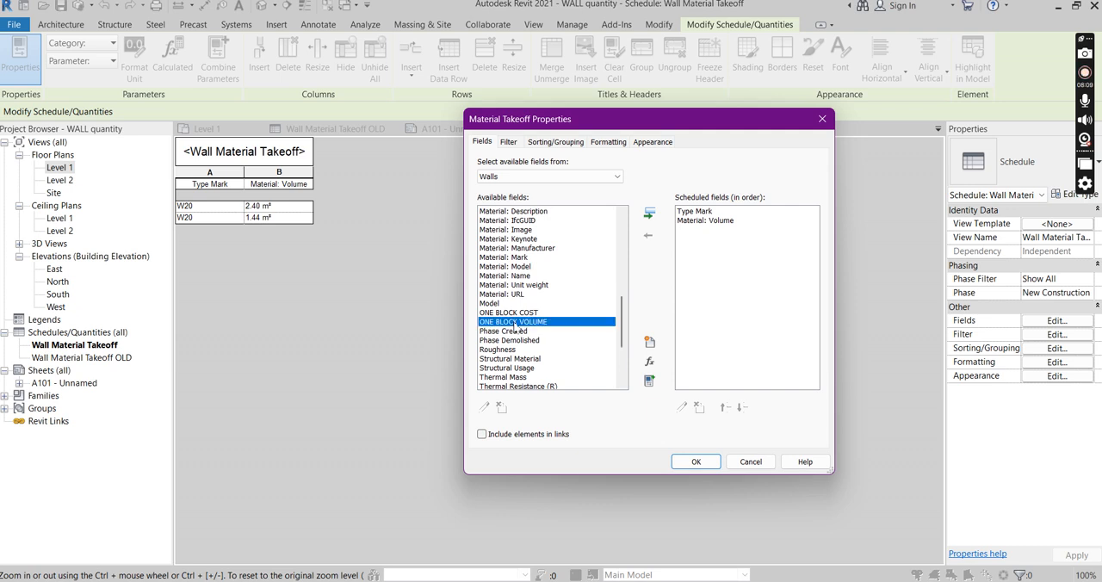
click(649, 213)
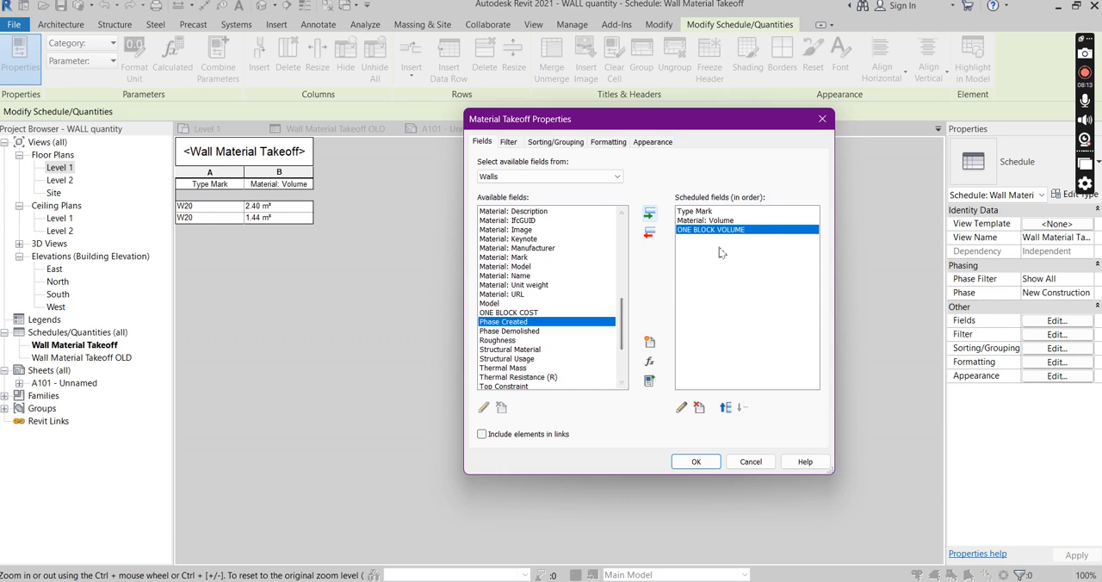
click(706, 465)
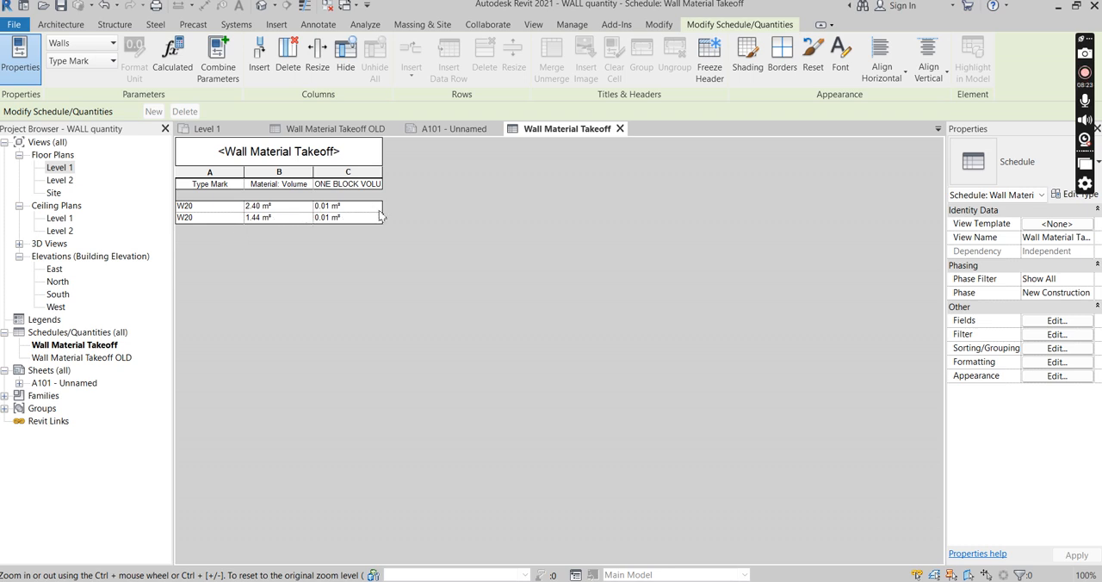
Start a new calculated value for the wall material takeoff and name it TOTAL NUMBER OF BLOCK
click(1058, 320)
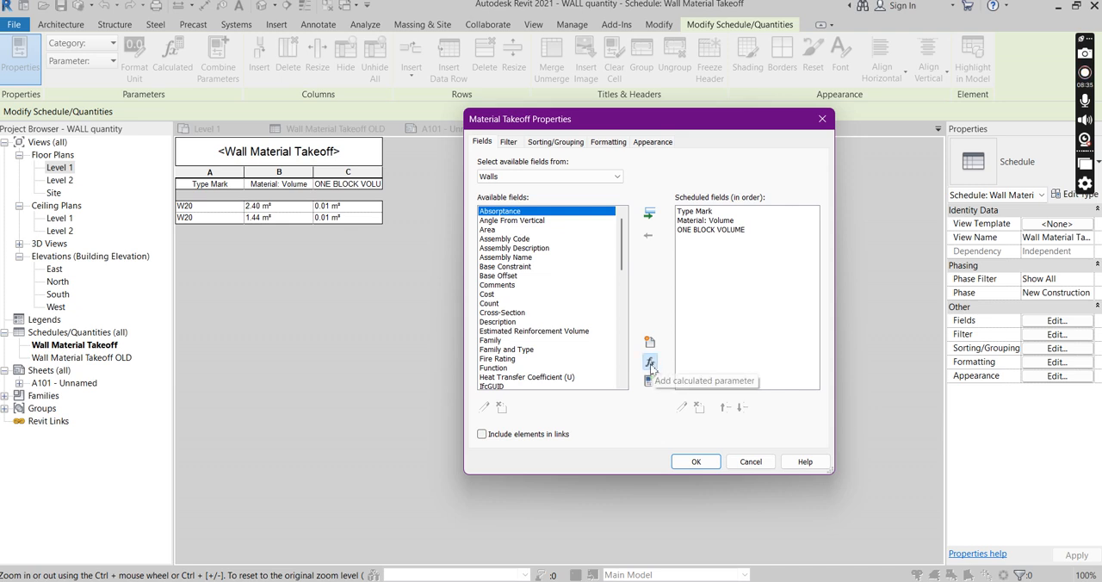
click(650, 362)
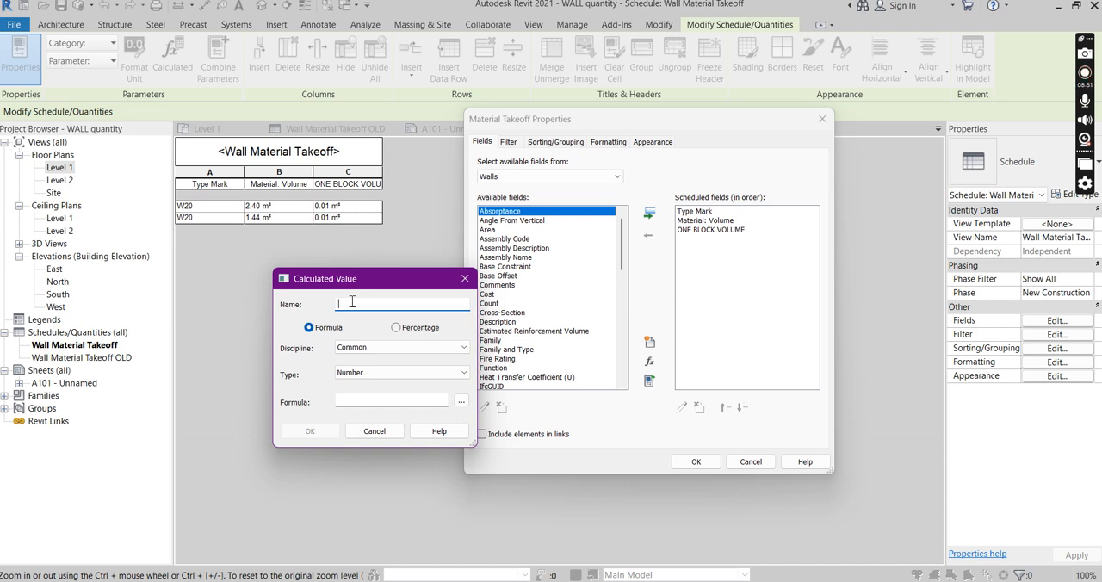
text(TOTAL N)
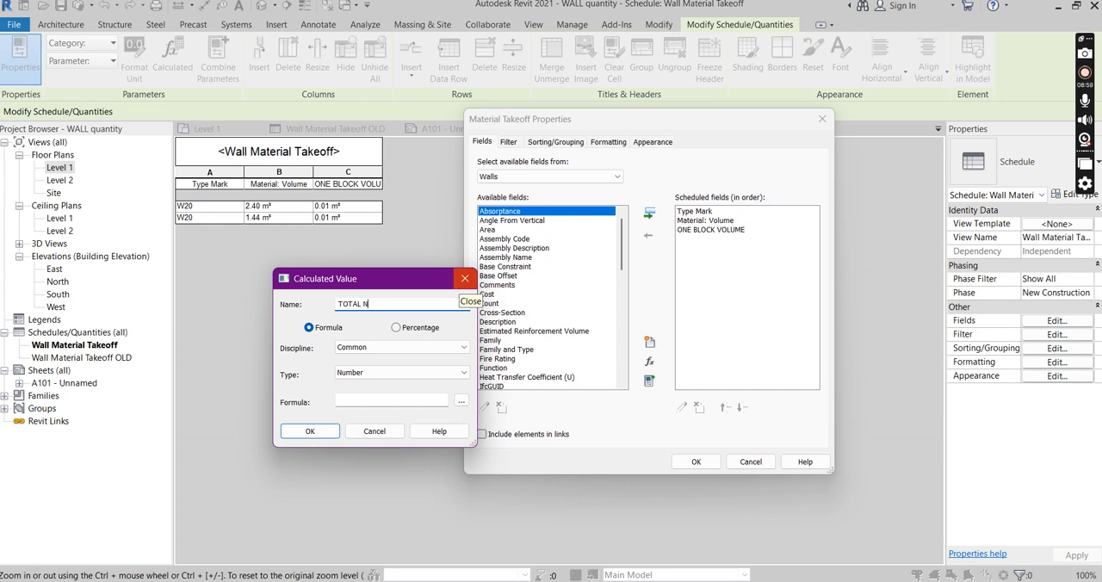
text(UMBER OF BLOCK)
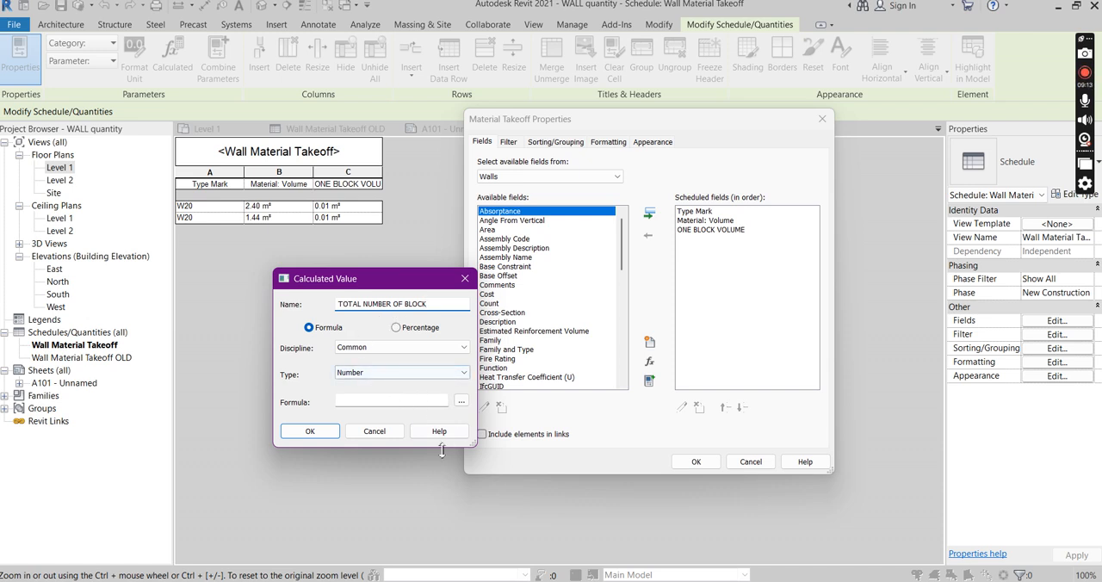
Set the TOTAL NUMBER OF BLOCK formula to Material: Volume/ONE BLOCK VOLUME and accept the calculated value and takeoff properties
click(461, 403)
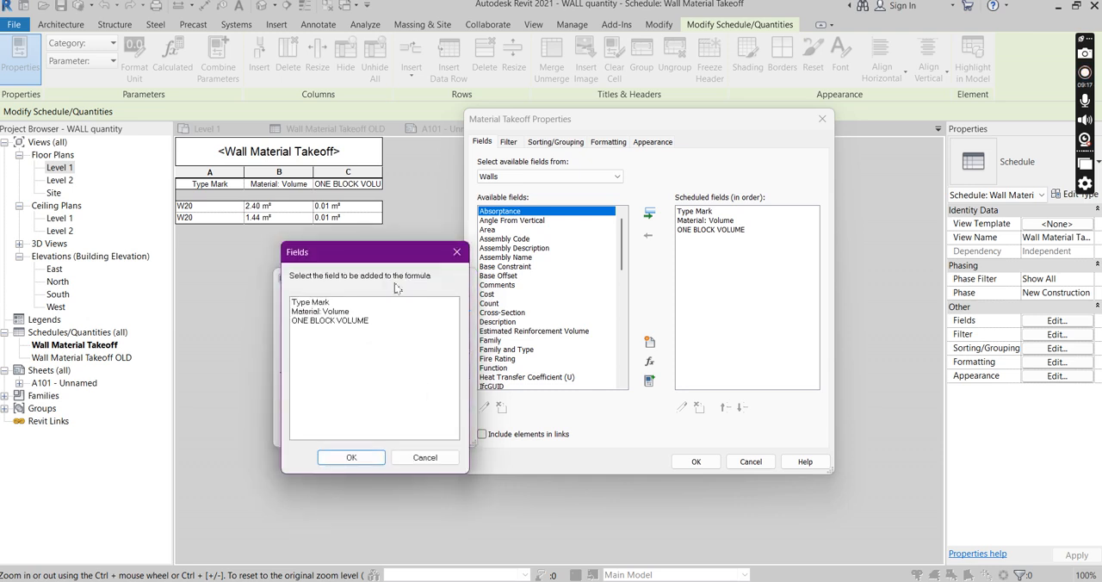
drag(403, 253, 631, 239)
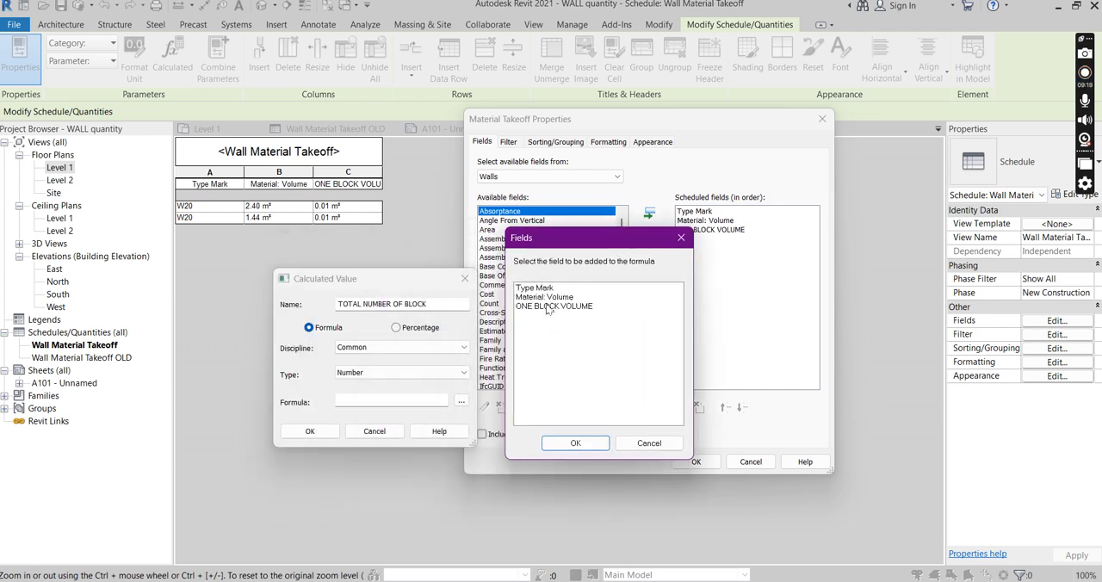
click(560, 298)
click(576, 442)
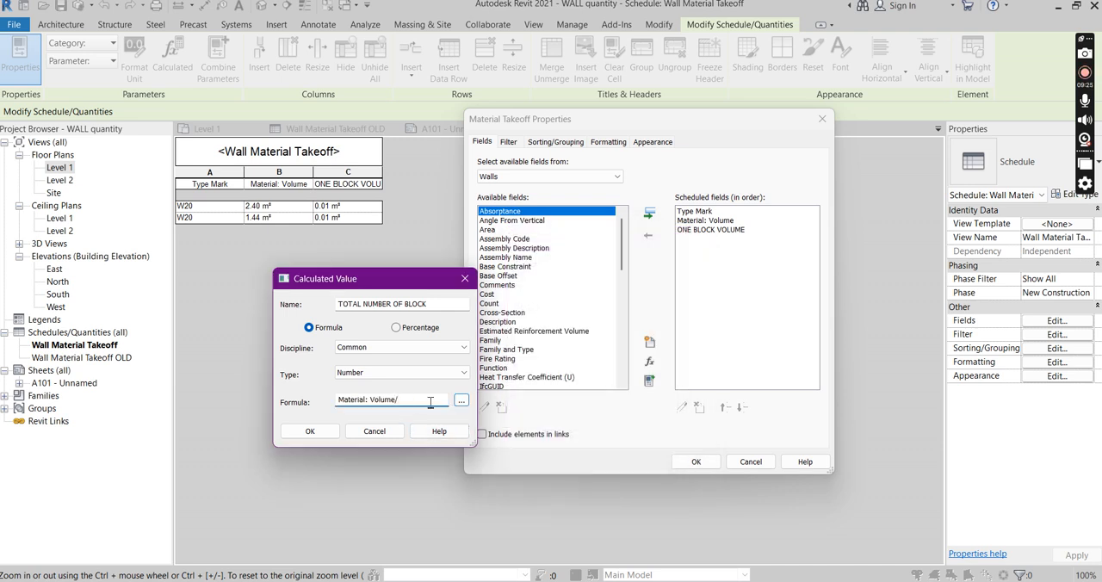
click(462, 401)
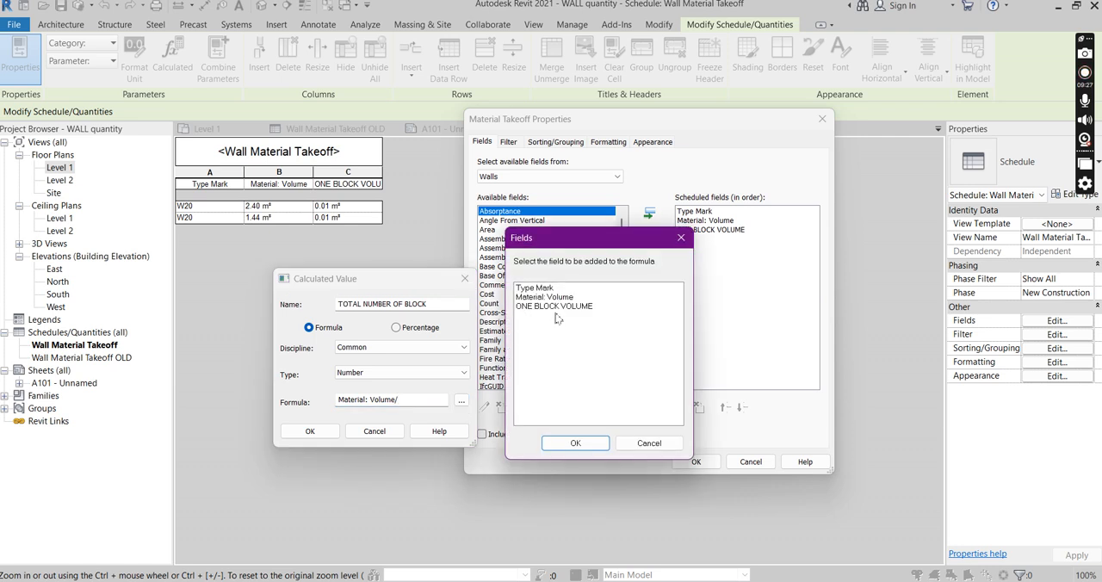
click(554, 308)
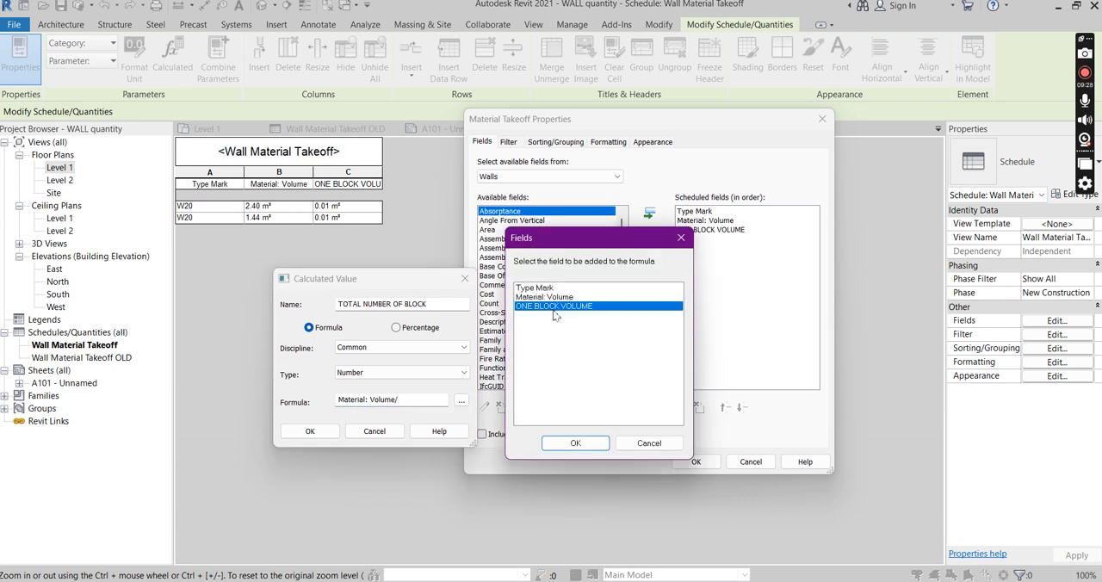
click(576, 443)
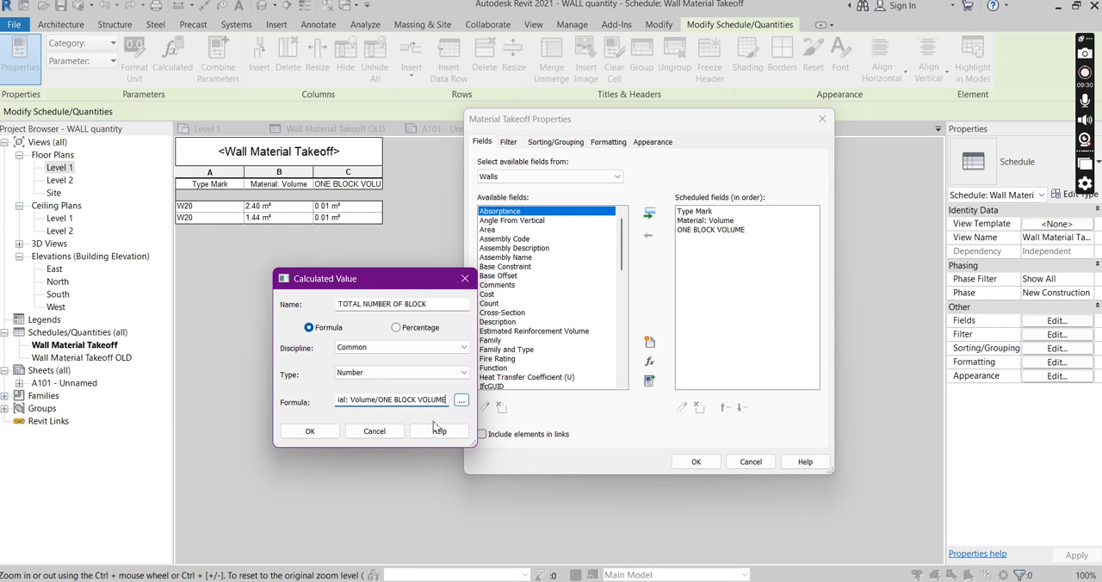
click(316, 436)
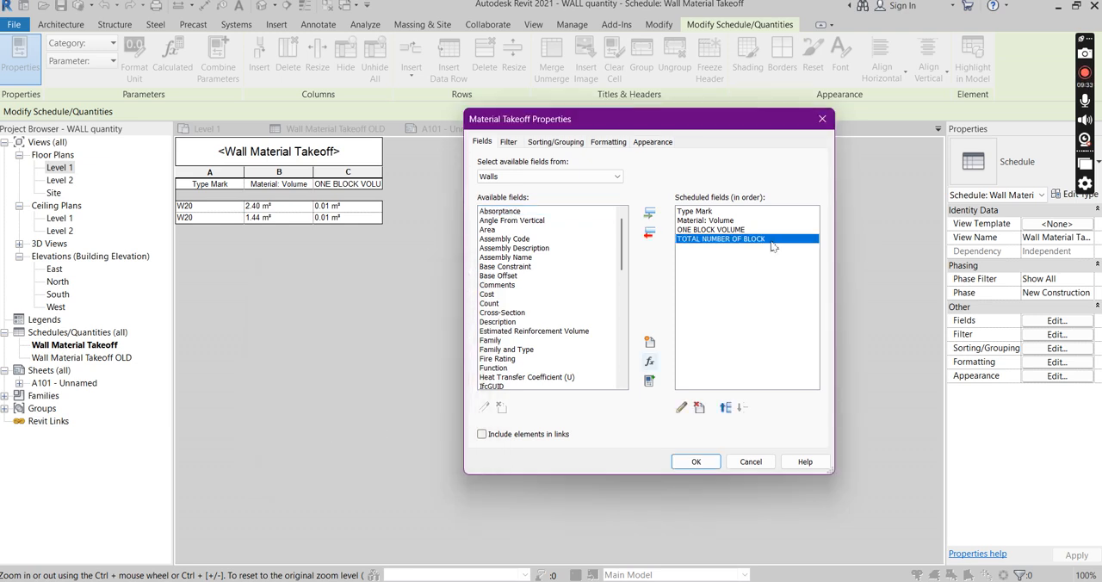
click(697, 465)
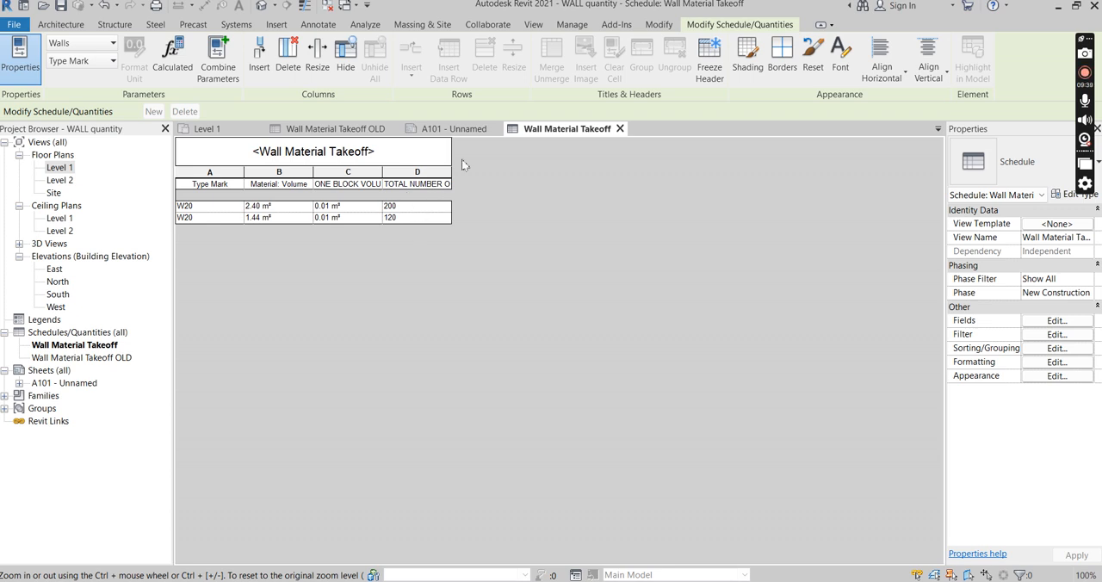
Widen the TOTAL NUMBER OF BLOCK and ONE BLOCK VOLUME columns so their headings fit
drag(451, 171, 515, 172)
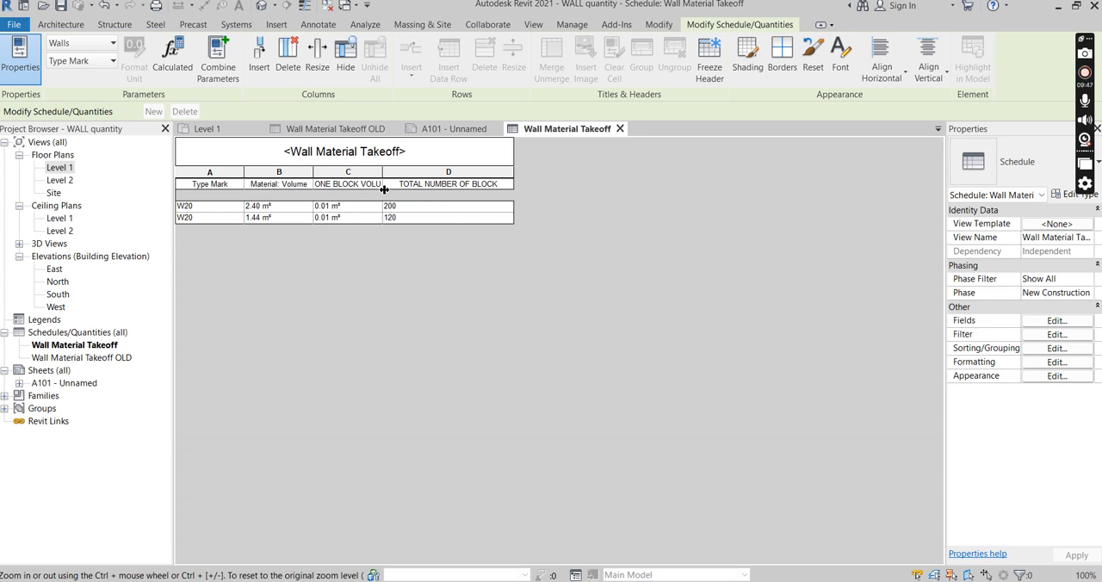
drag(384, 171, 415, 172)
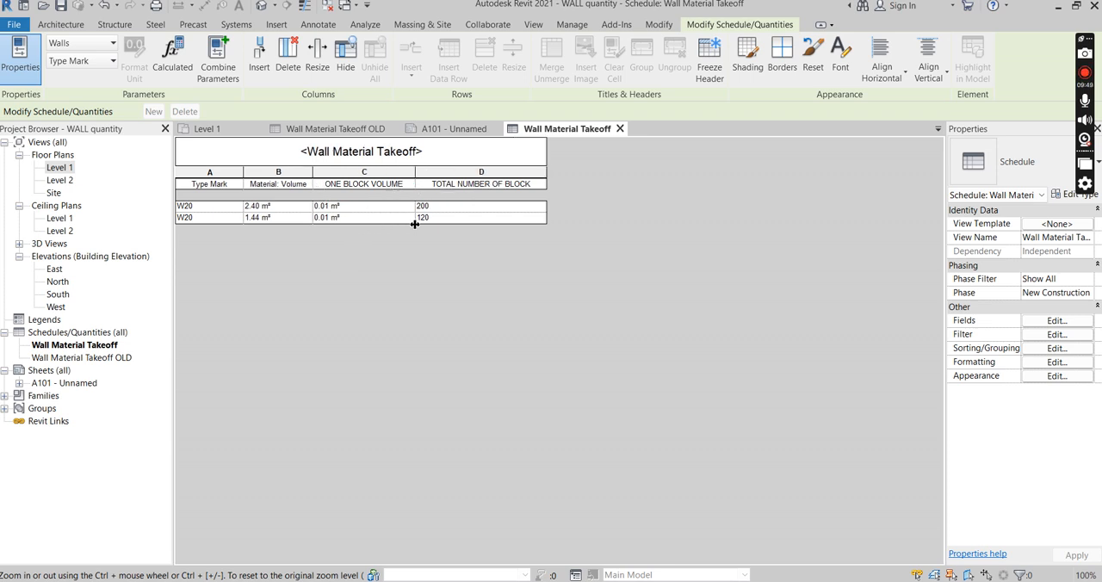
Add the ONE BLOCK COST field after TOTAL NUMBER OF BLOCK and widen its column in the schedule
click(1066, 321)
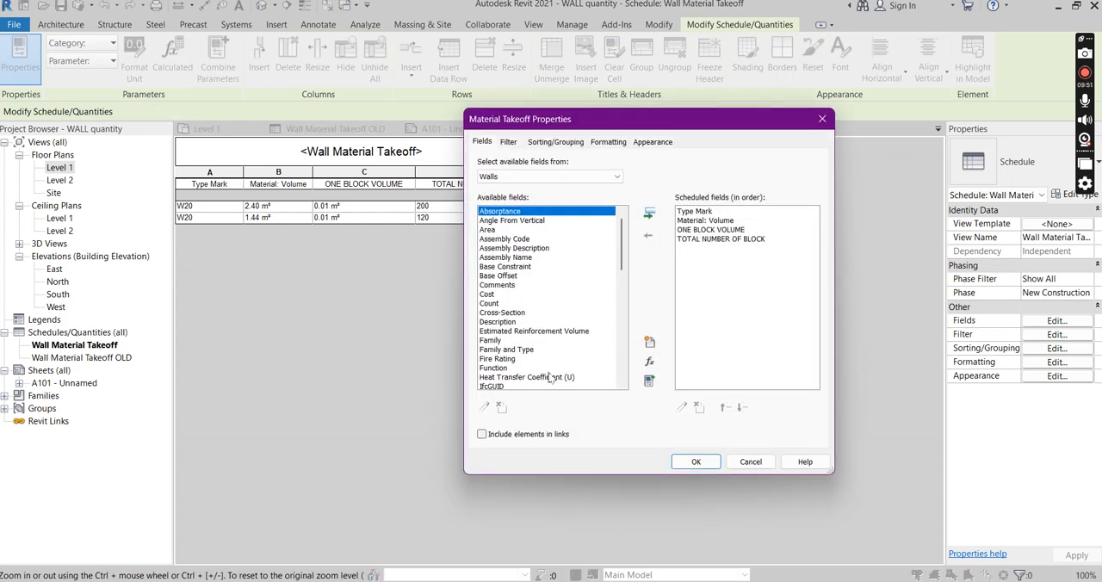
drag(680, 126, 780, 117)
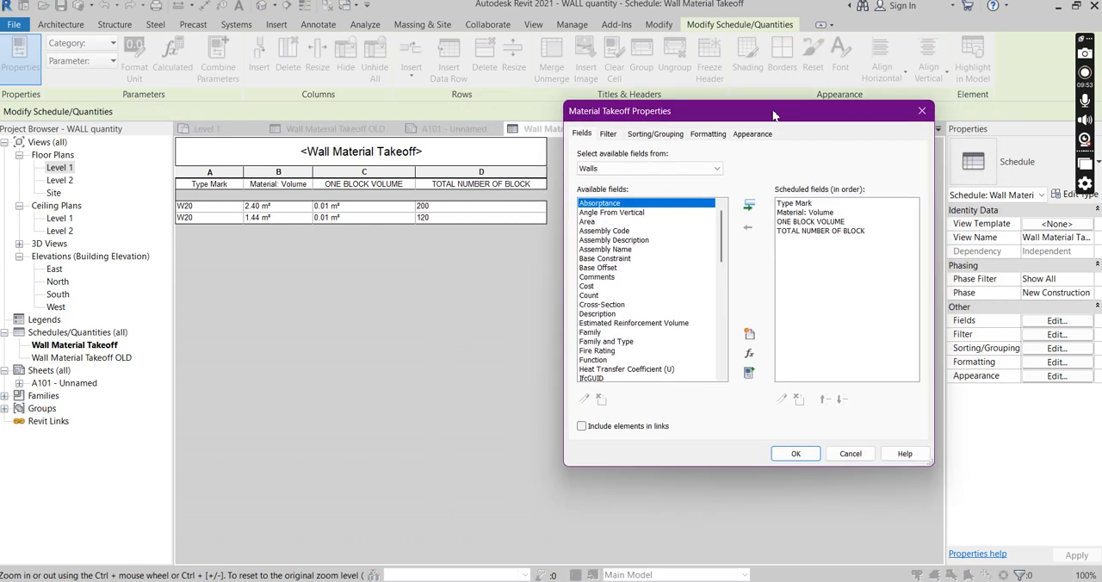
drag(726, 245, 730, 341)
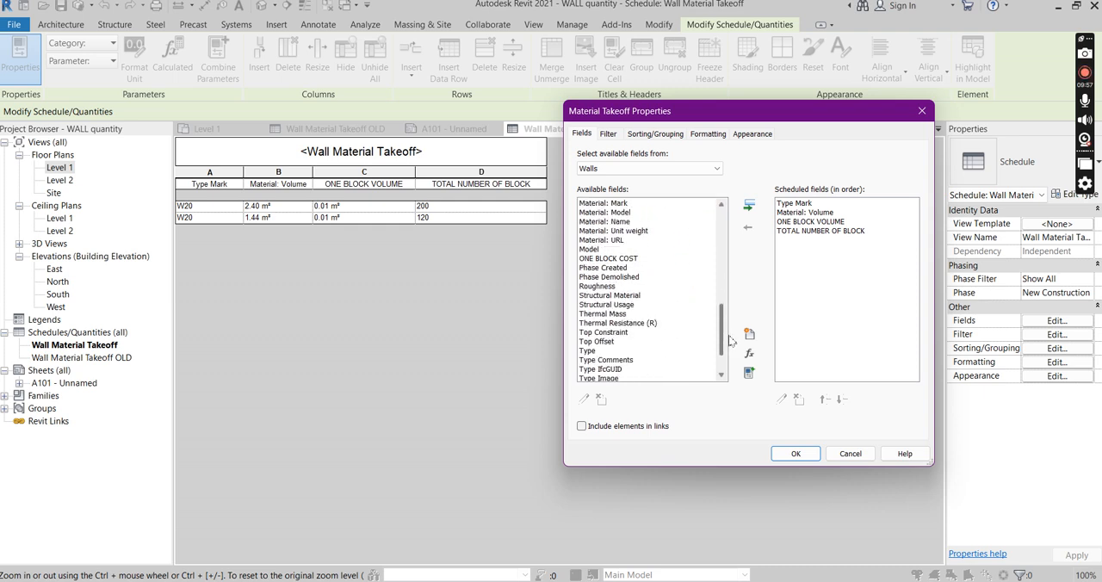
click(608, 259)
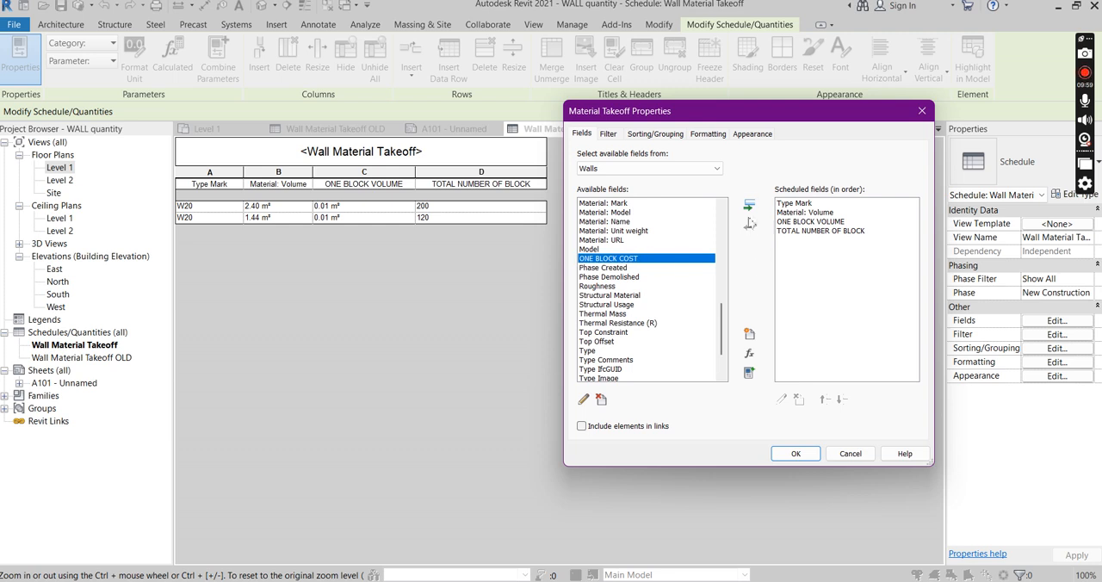
click(749, 205)
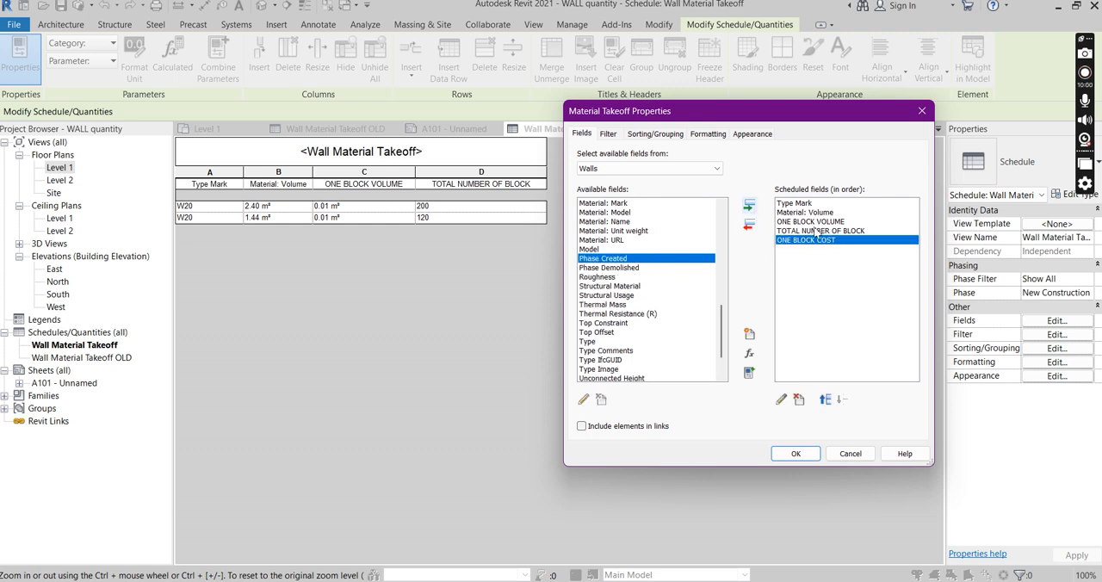
click(795, 454)
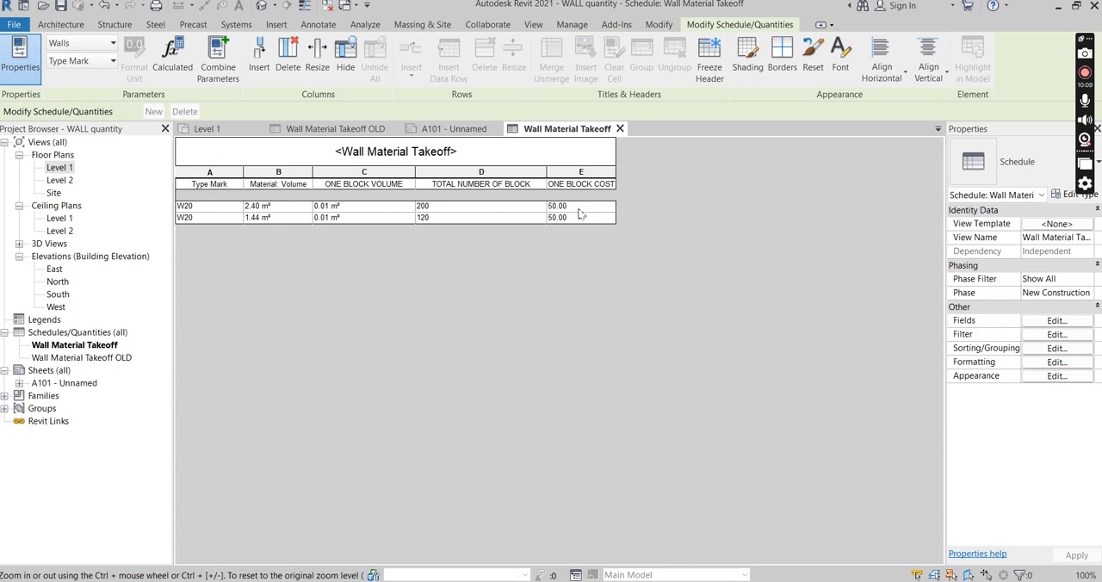
drag(616, 168, 641, 169)
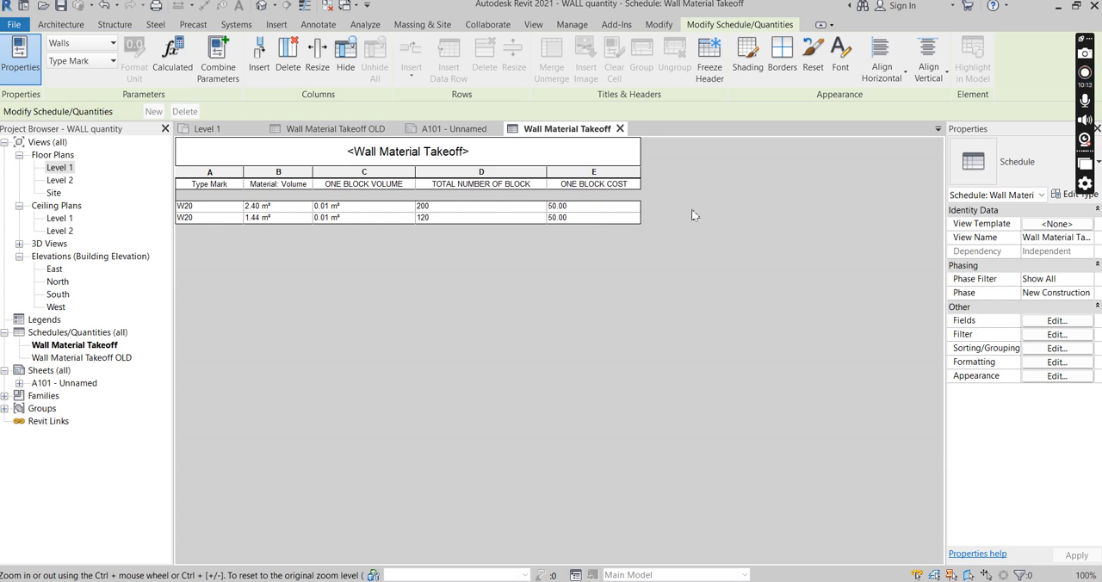
Start another calculated value in the takeoff's fields and name it TOTAL COST OF BLOCKS
click(1056, 320)
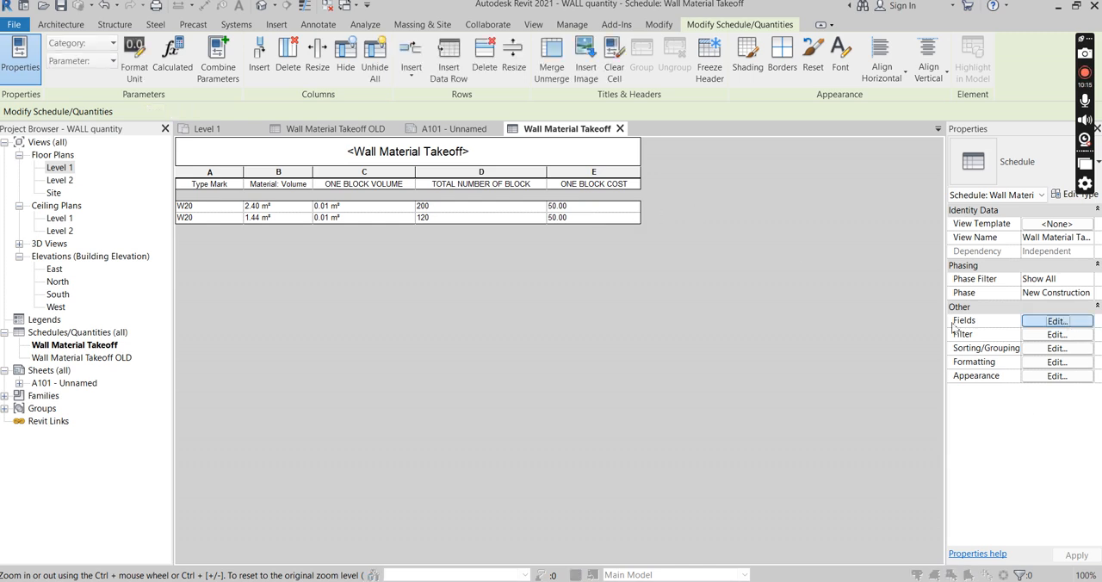
drag(755, 110, 823, 100)
click(817, 343)
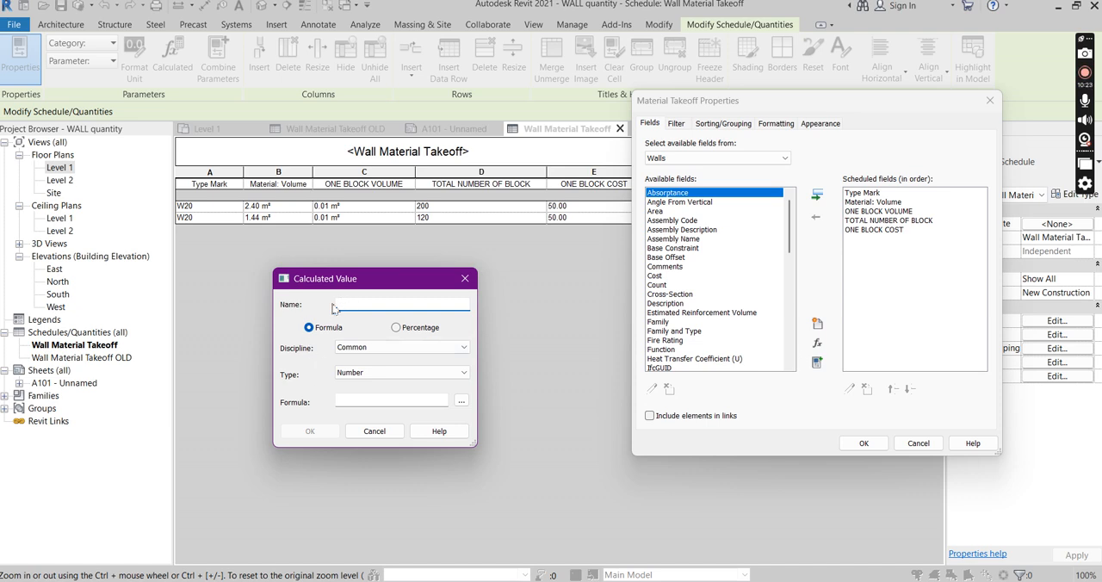
text(TOTAL COST OF BLOCKS)
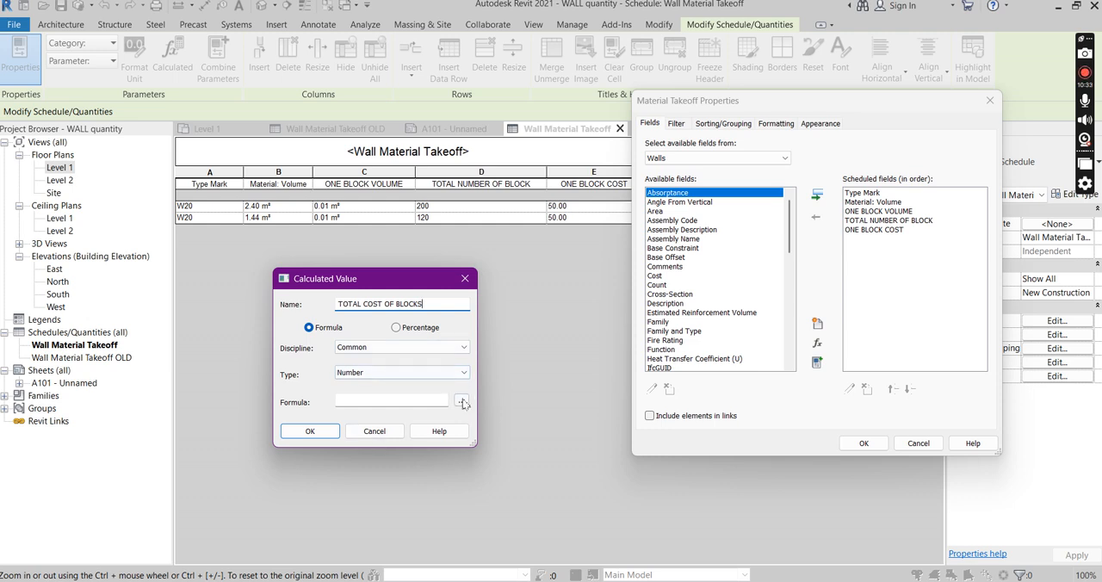
Set the TOTAL COST OF BLOCKS formula to TOTAL NUMBER OF BLOCK*ONE BLOCK COST and accept the calculated value
click(462, 403)
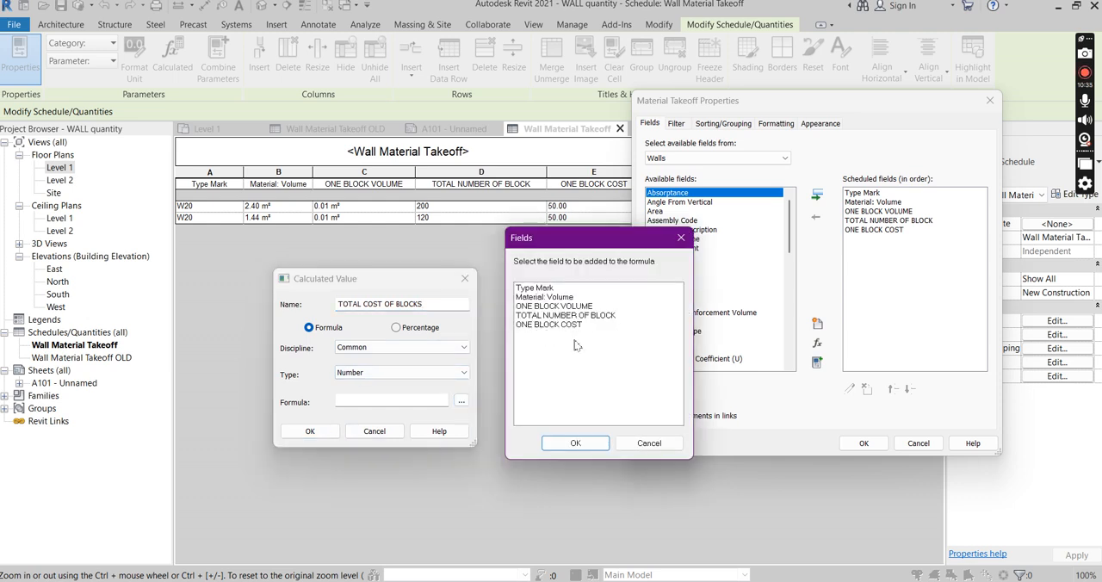
click(564, 315)
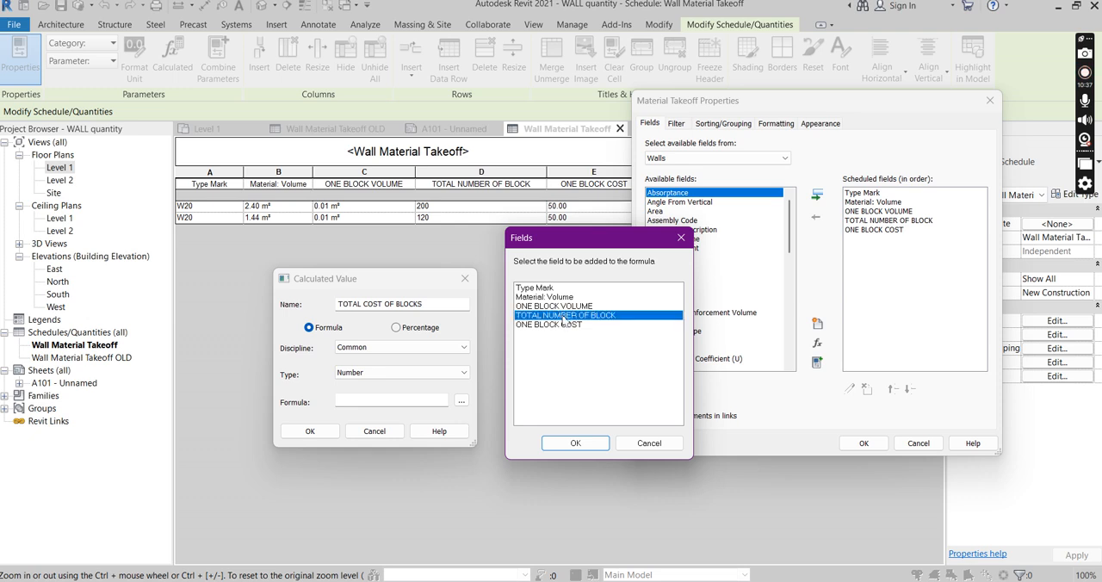
click(575, 442)
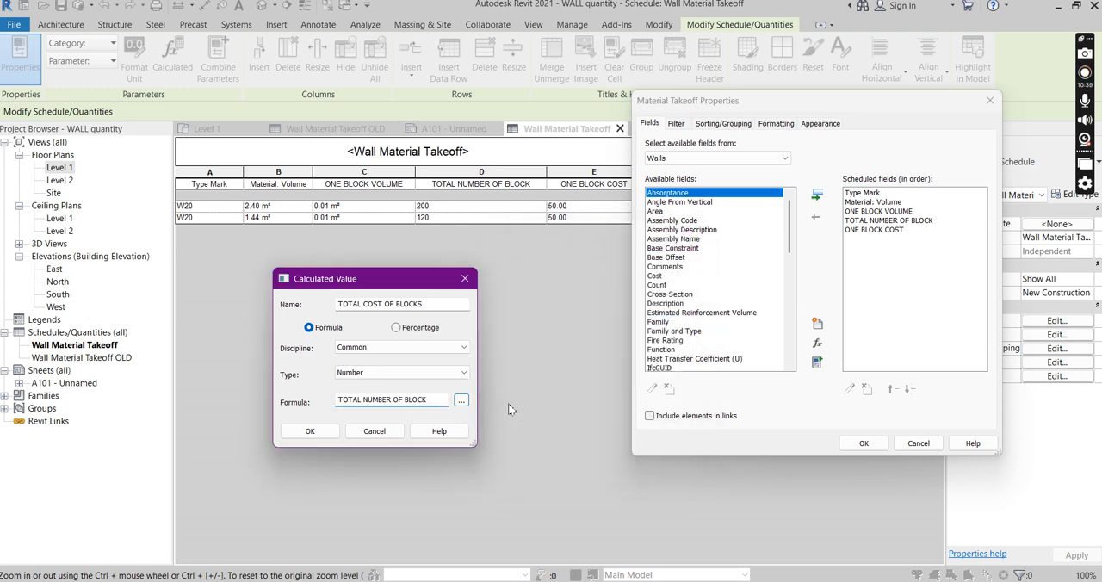
text(*)
click(462, 400)
click(545, 325)
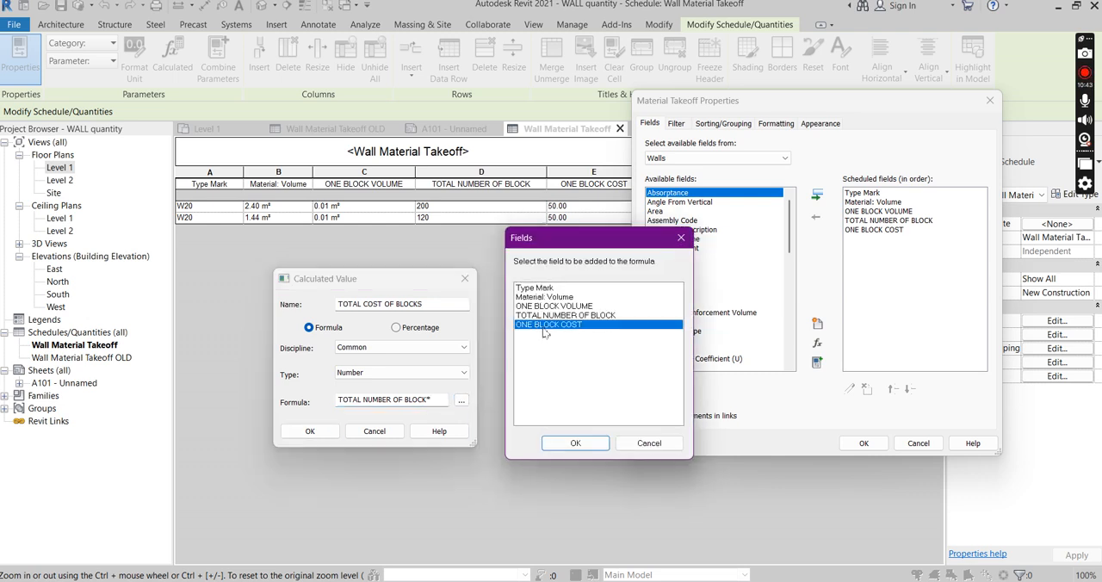
click(575, 443)
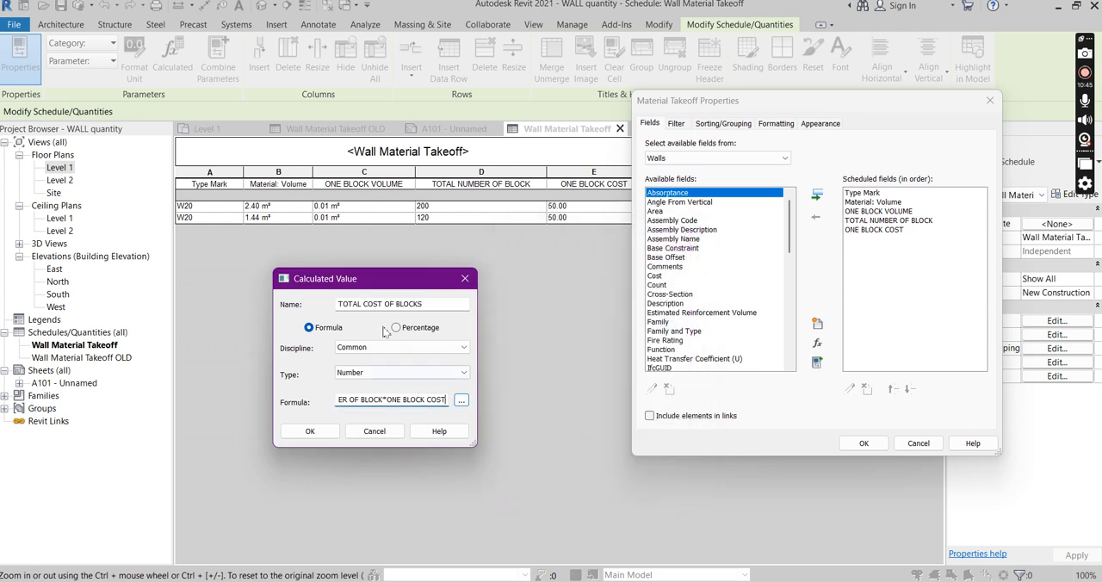
click(310, 431)
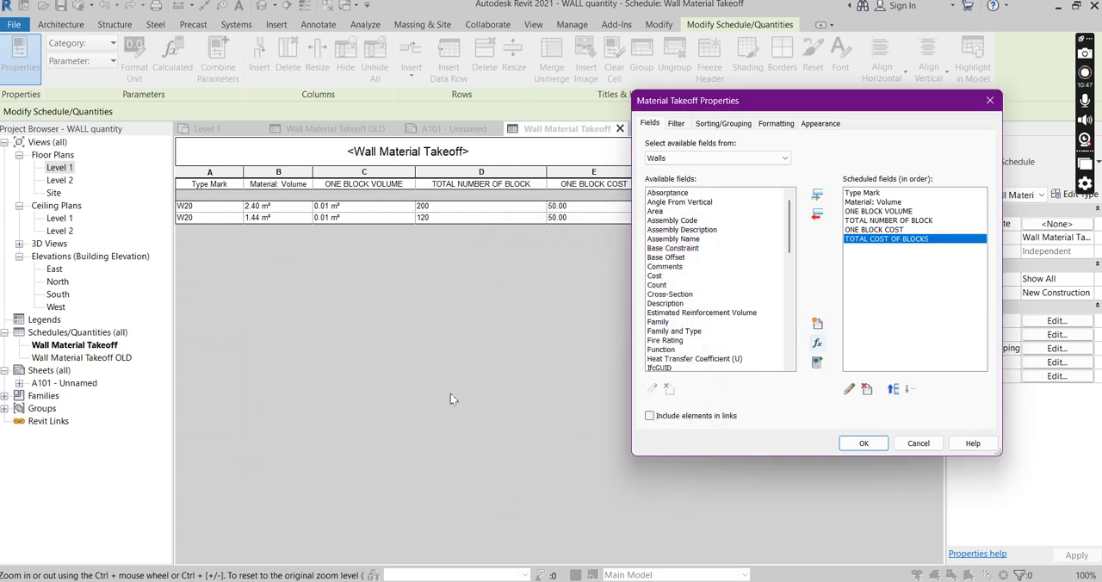
Accept the takeoff's field changes and widen the TOTAL COST OF BLOCKS column so its heading fits
drag(846, 105, 323, 100)
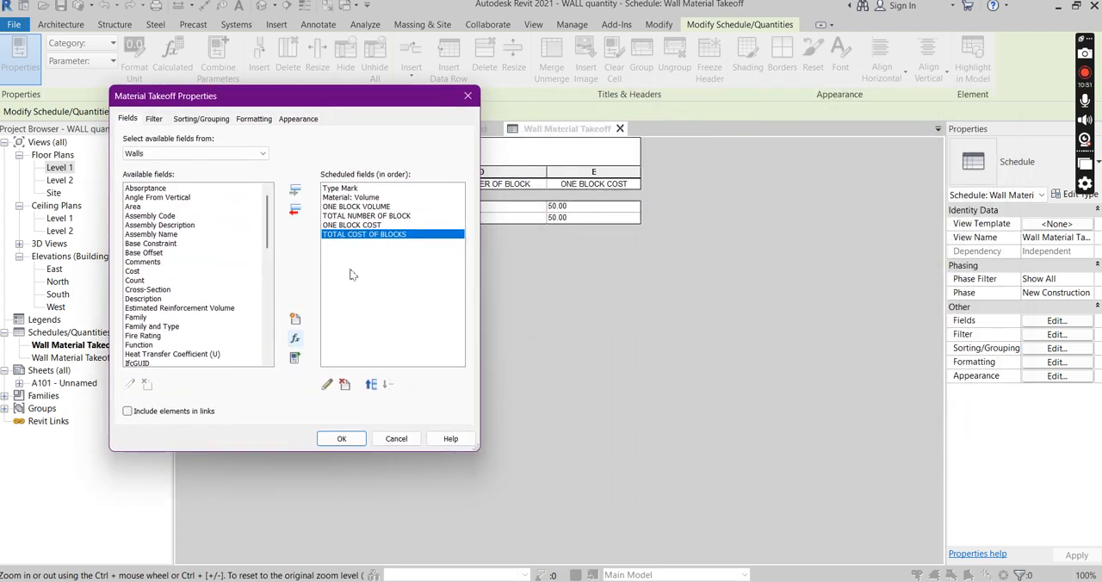
click(341, 440)
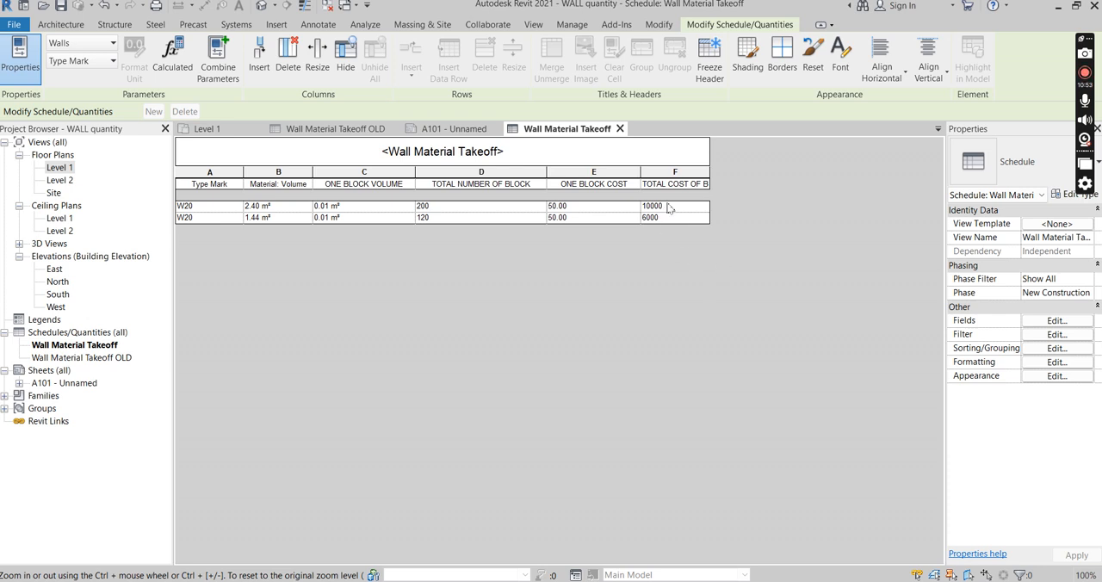
drag(710, 170, 757, 171)
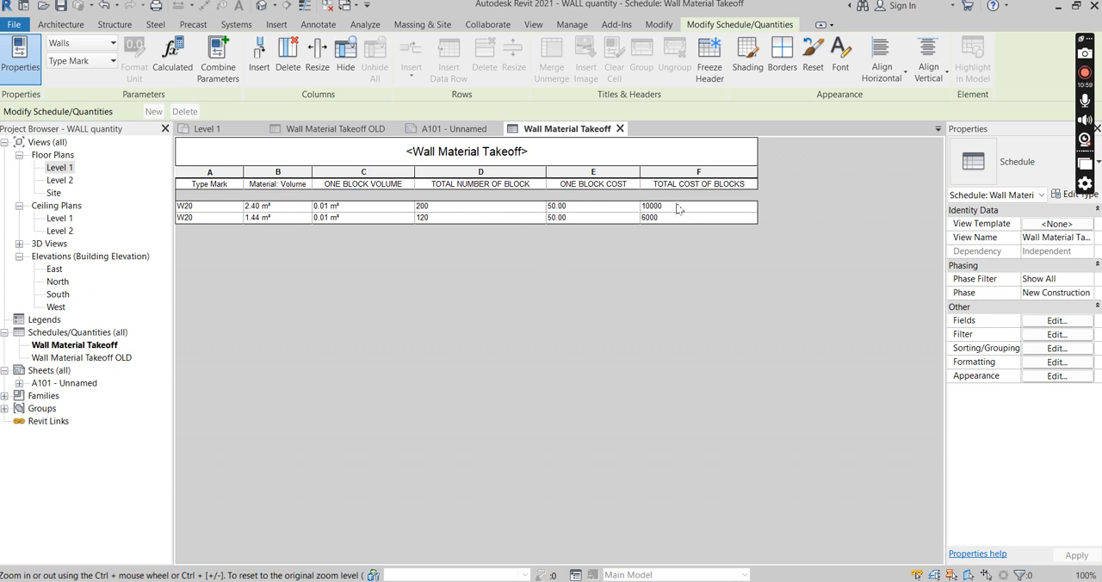
Set the TOTAL COST OF BLOCKS field's formatting to Calculate totals
click(1057, 348)
drag(367, 102, 410, 159)
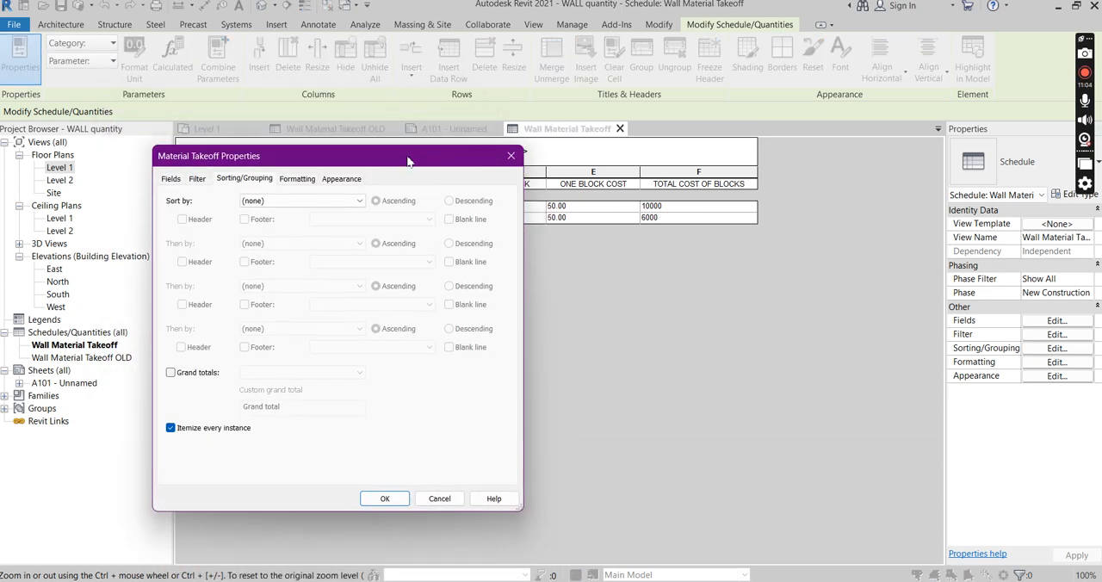
click(293, 178)
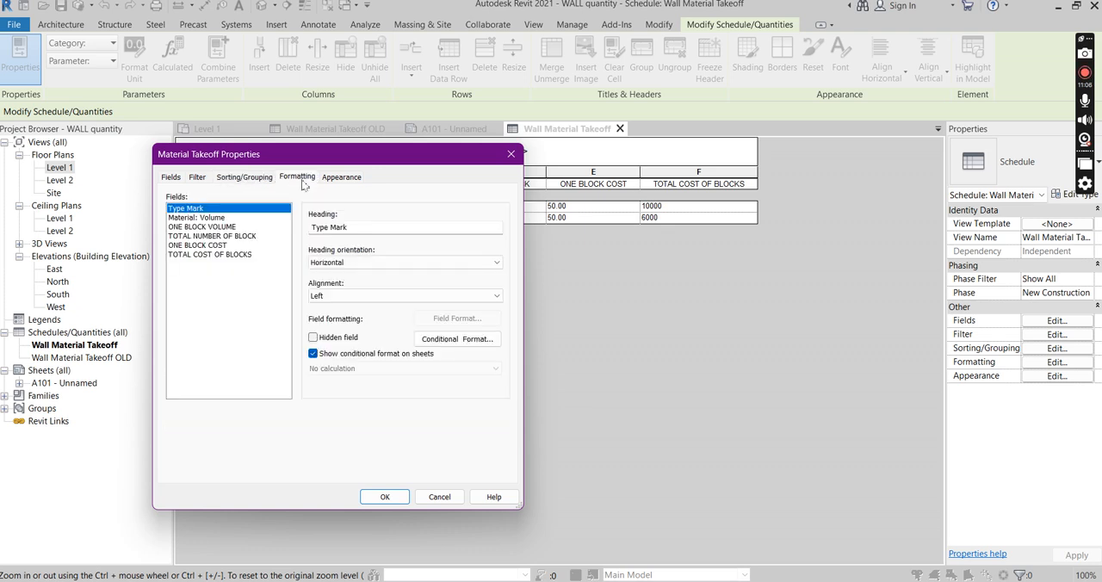
click(210, 256)
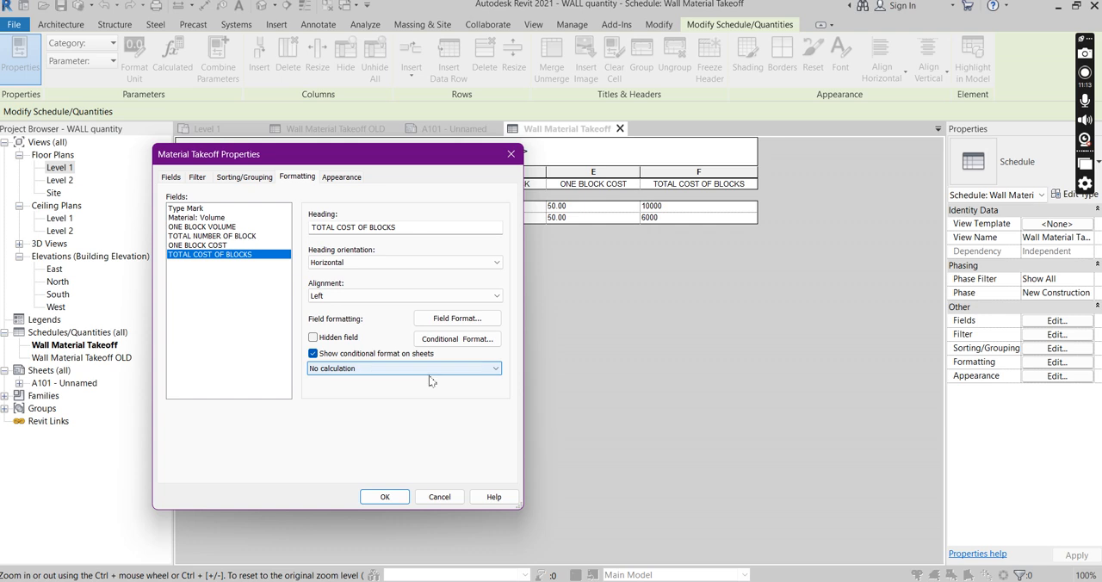
click(494, 370)
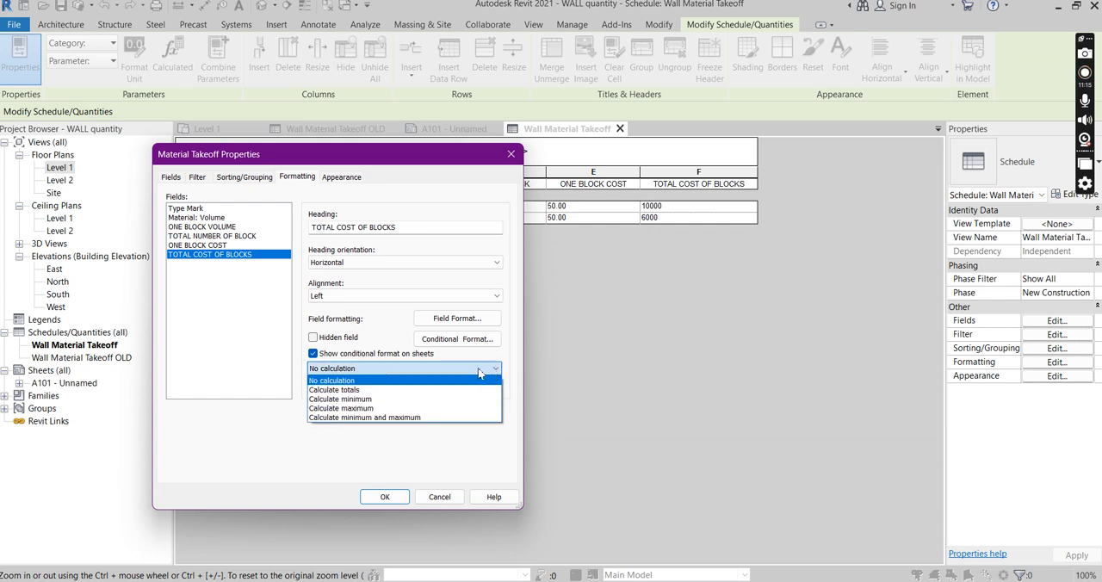
click(336, 390)
Set the TOTAL NUMBER OF BLOCK field to Calculate totals as well and accept the formatting changes
drag(341, 160, 811, 143)
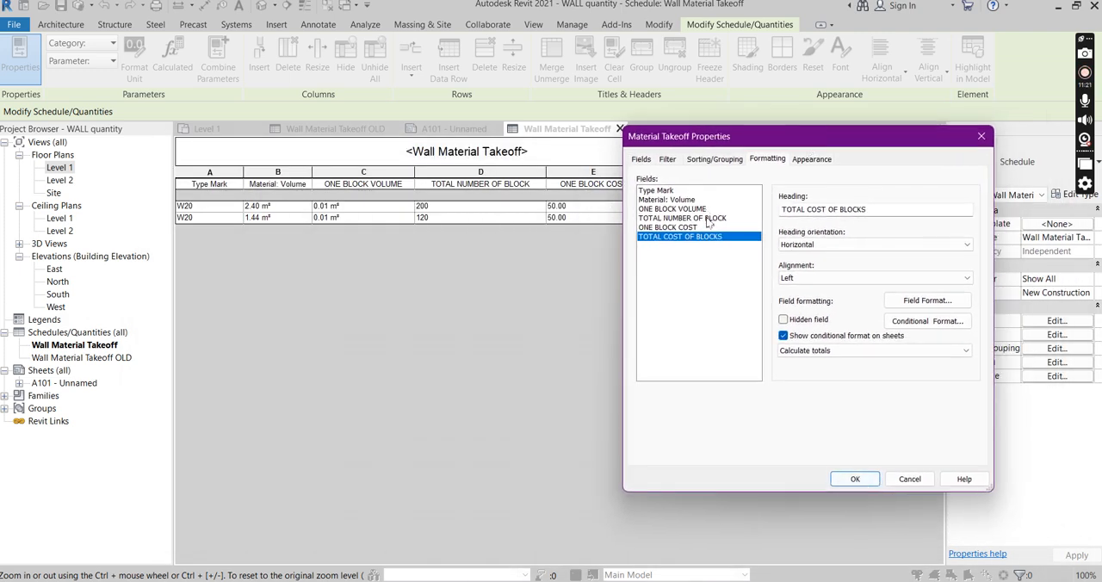
click(698, 219)
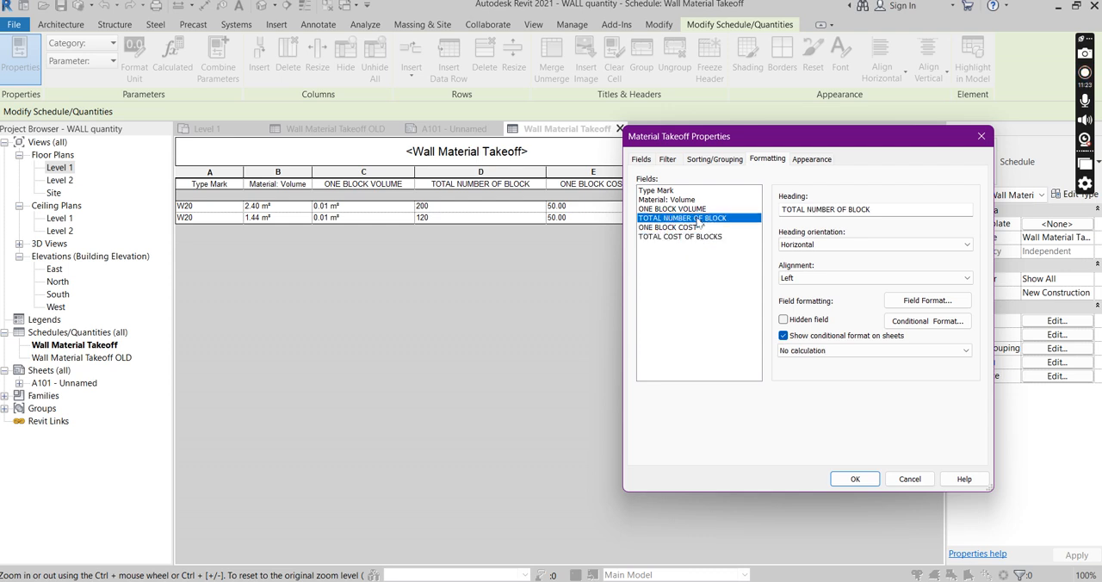
click(966, 352)
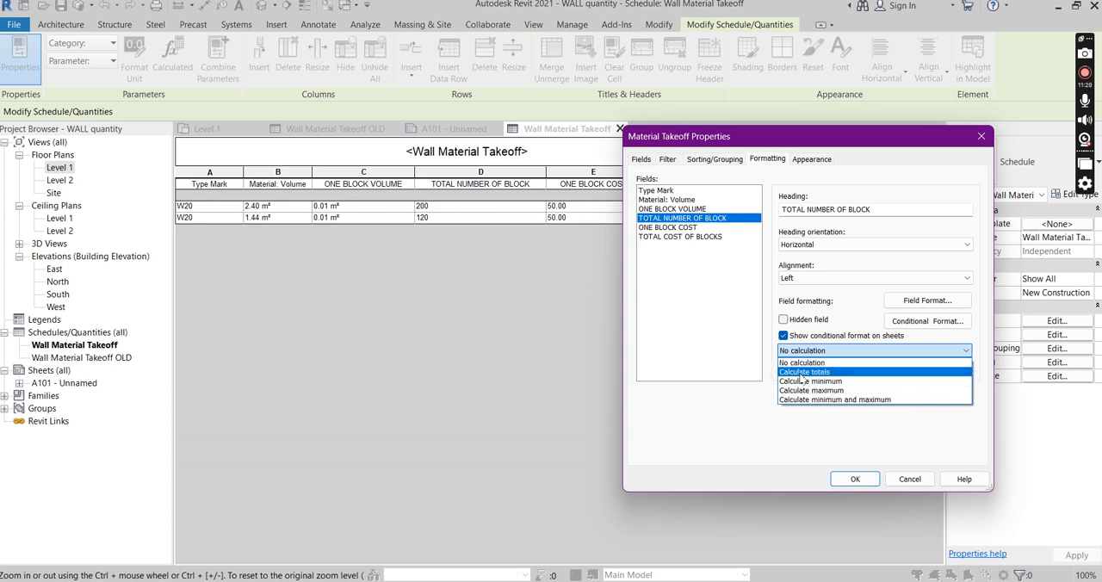
click(801, 373)
click(855, 479)
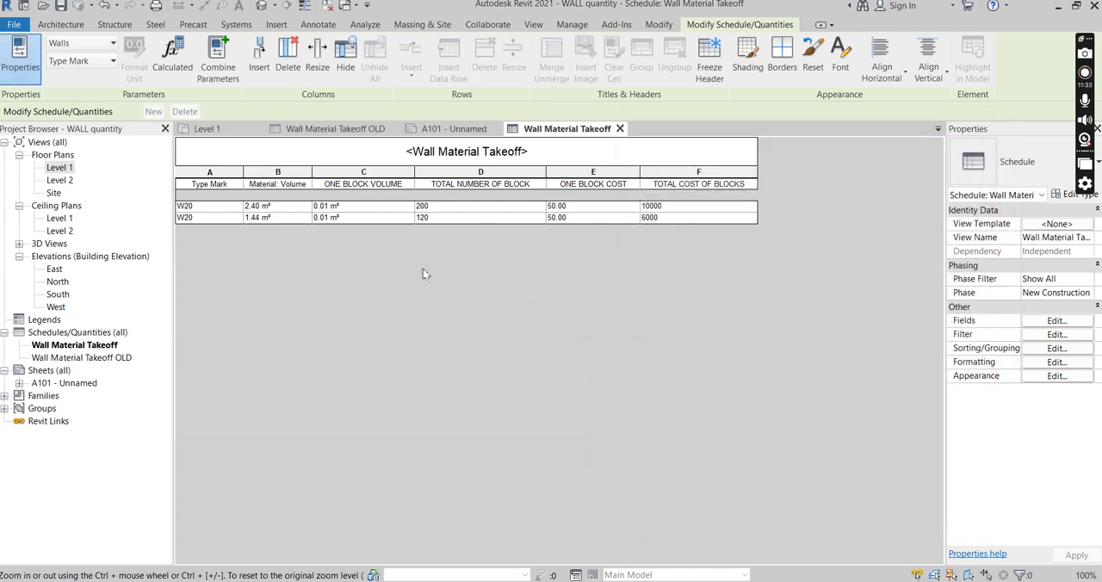
Turn on grand totals with title, count, and totals in the takeoff's sorting and grouping settings
click(1058, 321)
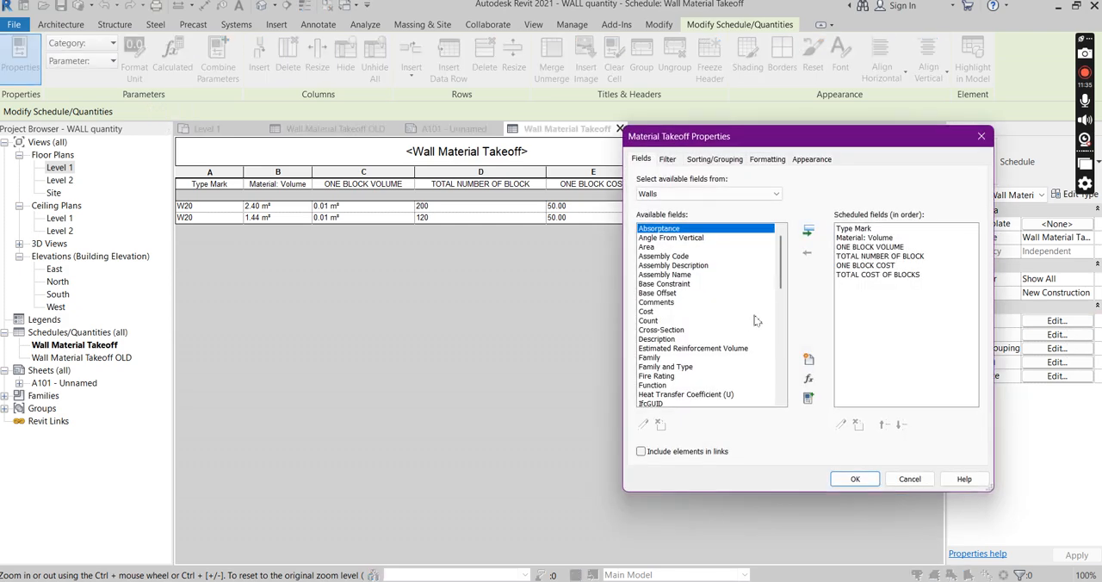
click(702, 163)
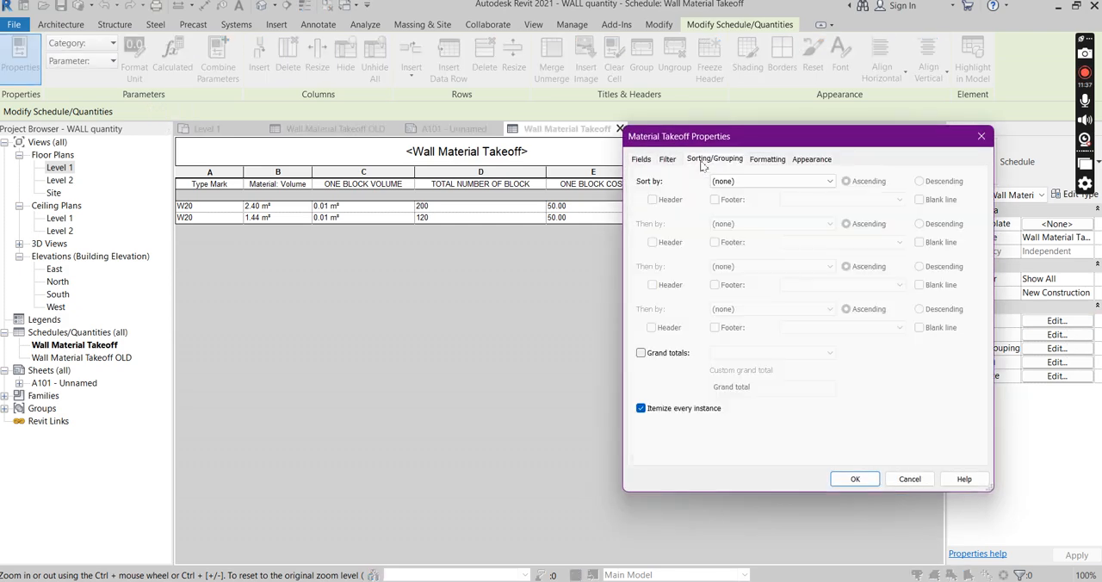
click(640, 354)
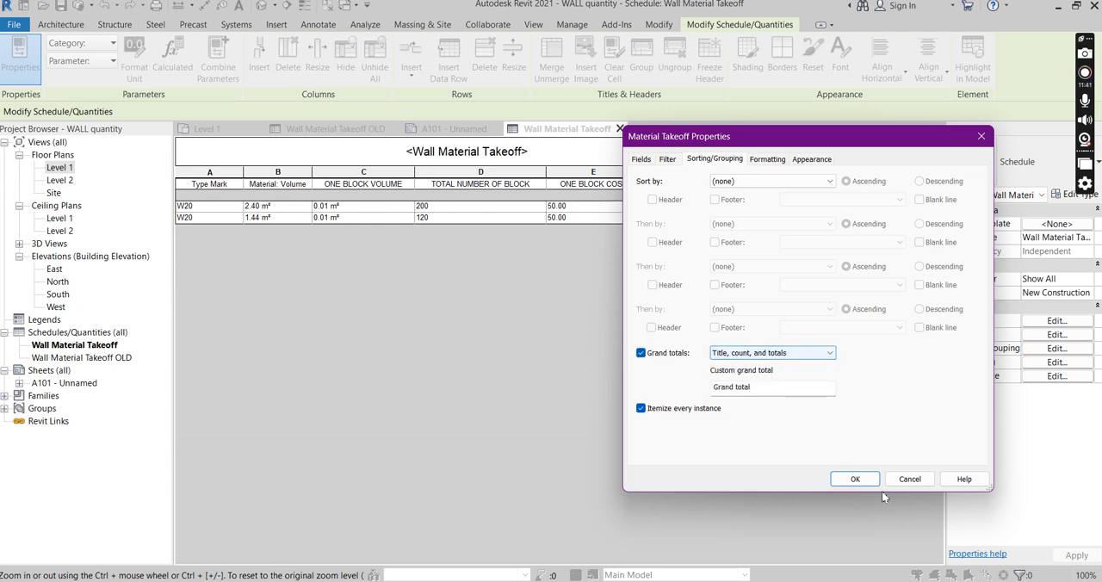
click(855, 479)
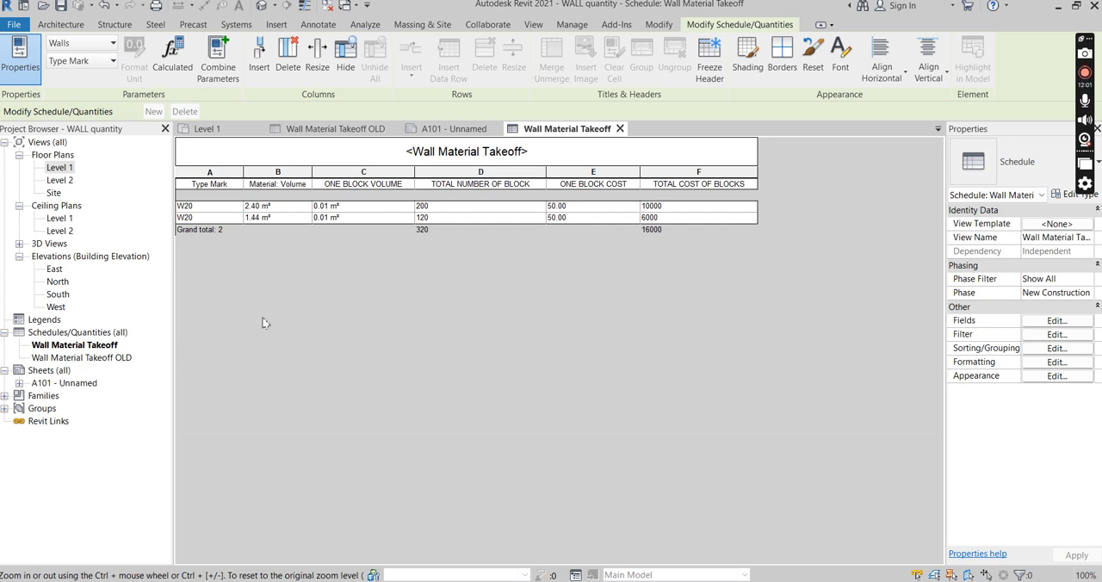
Open the Level 1 floor plan and dismiss the save reminder
double_click(60, 168)
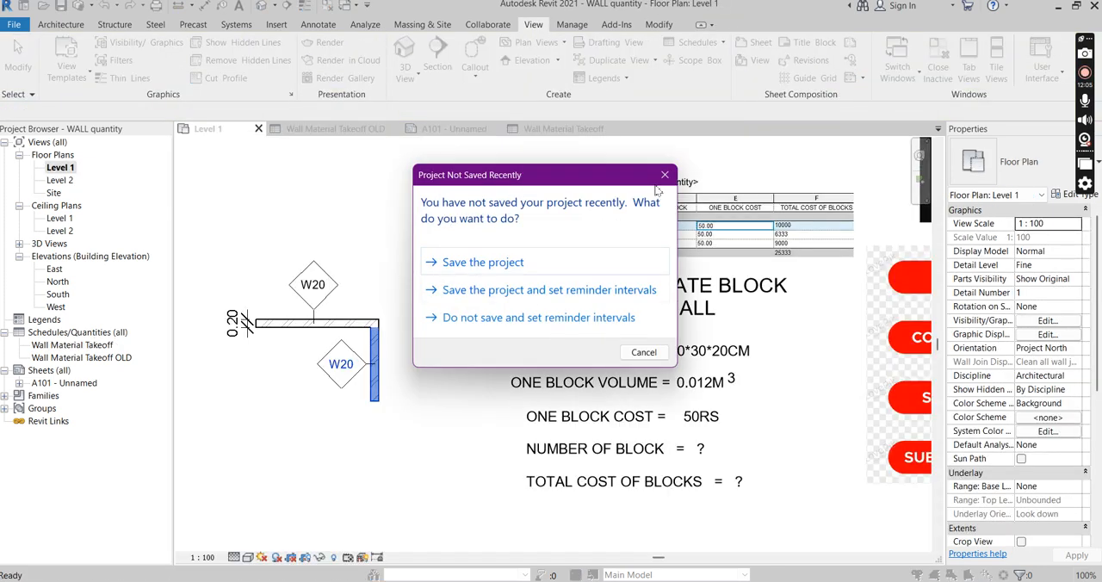
click(665, 175)
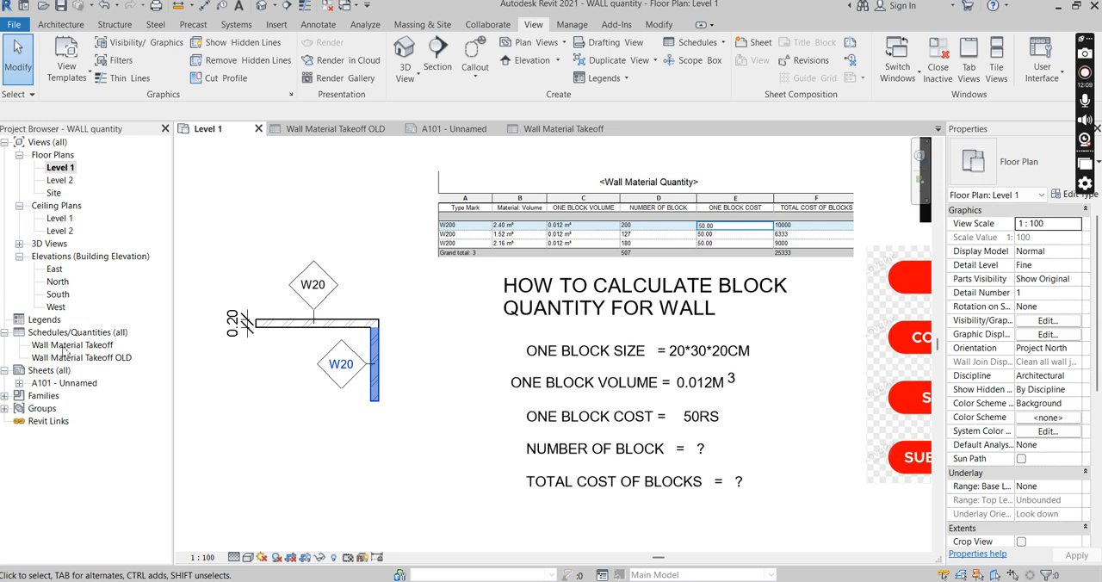
scroll(517, 357, down, 2)
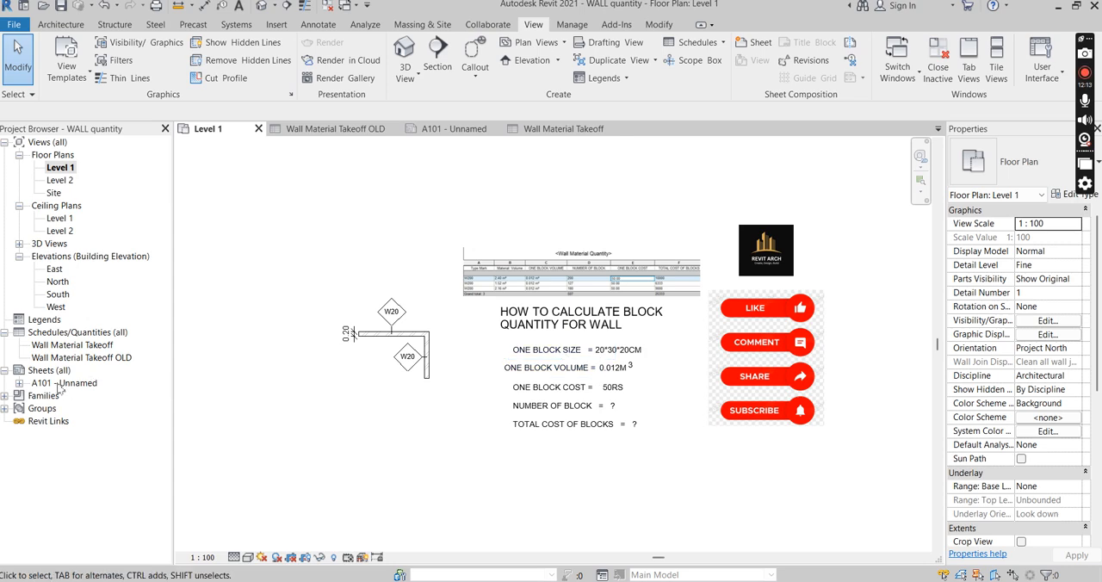
On sheet A101, move the Wall Material Takeoff OLD schedule down and to the right, clear of the Level 1 view
double_click(60, 383)
scroll(566, 306, down, 2)
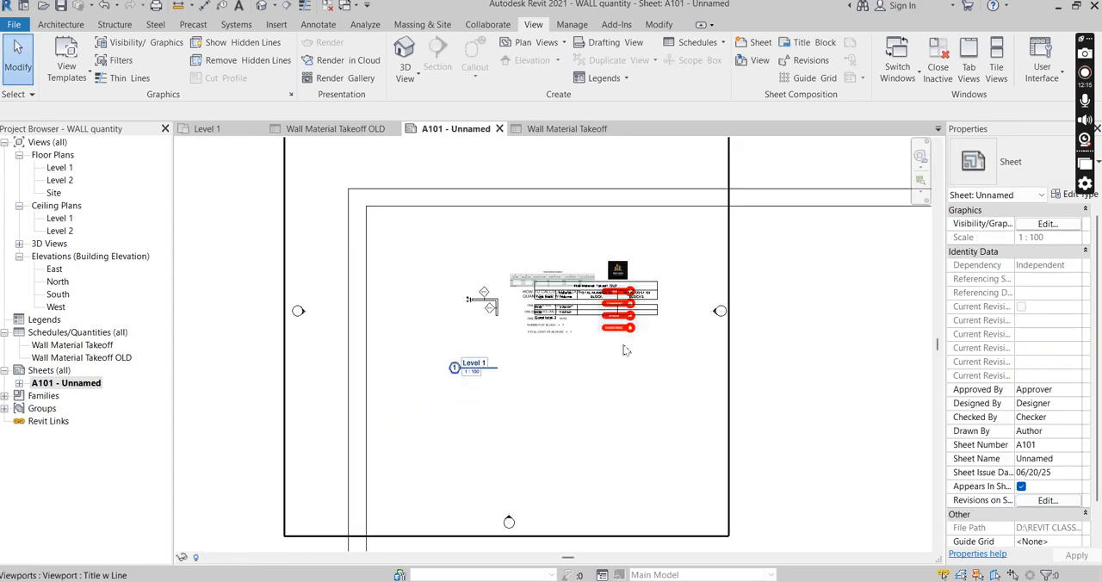
drag(588, 320, 844, 467)
scroll(591, 374, up, 2)
scroll(508, 349, down, 1)
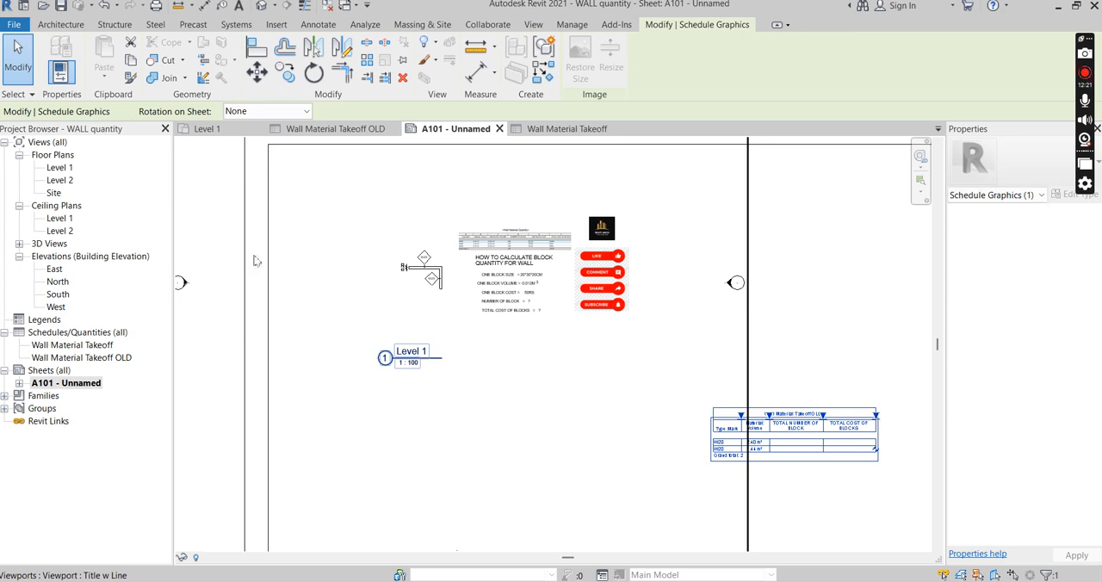
Enable Crop View, Crop Region Visible and Annotation Crop for the Level 1 floor plan
double_click(59, 167)
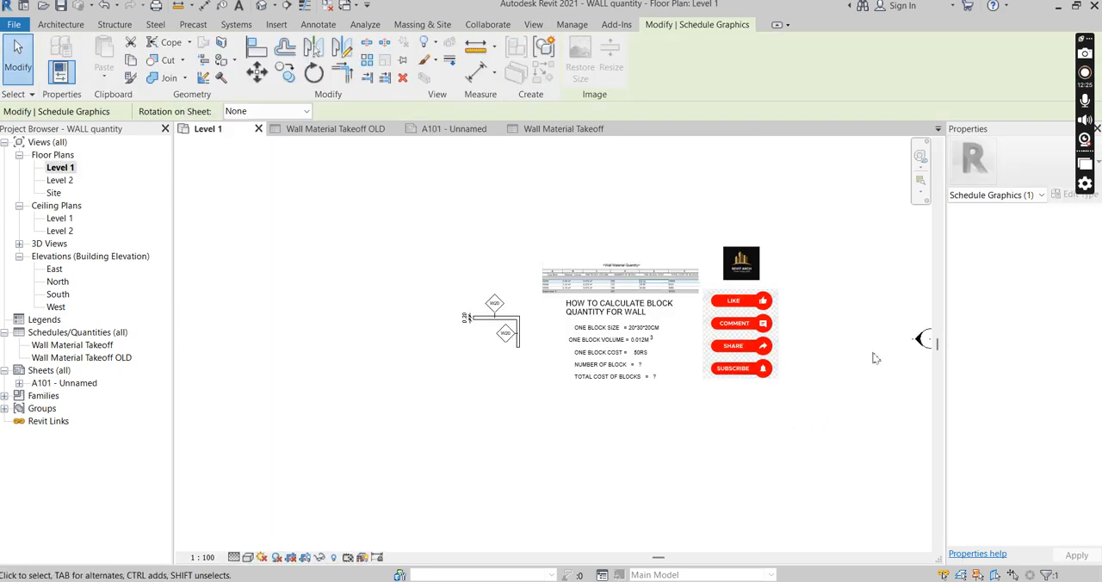
scroll(851, 352, up, 2)
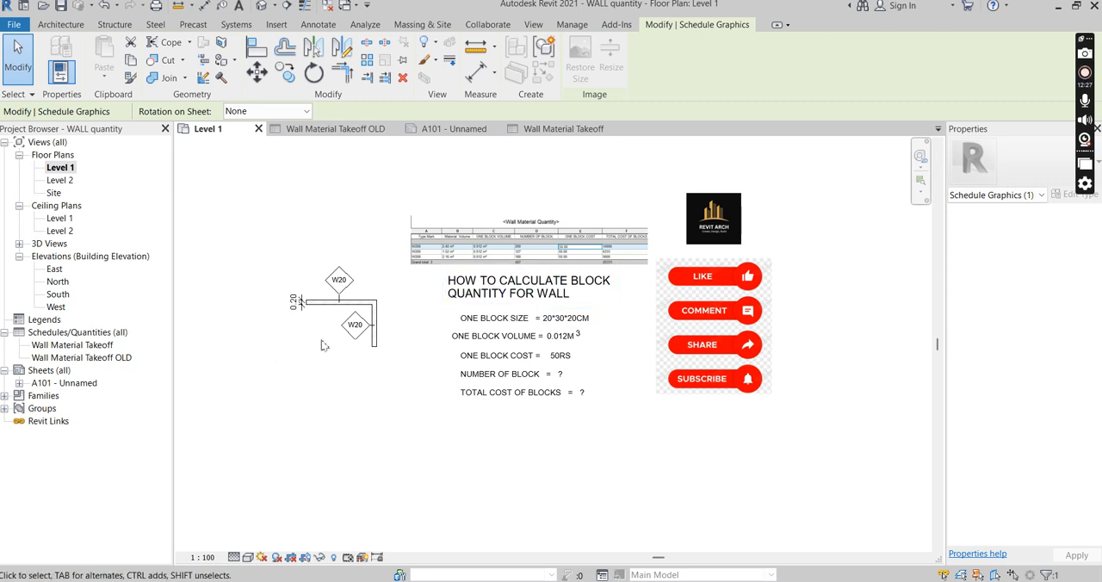
click(311, 256)
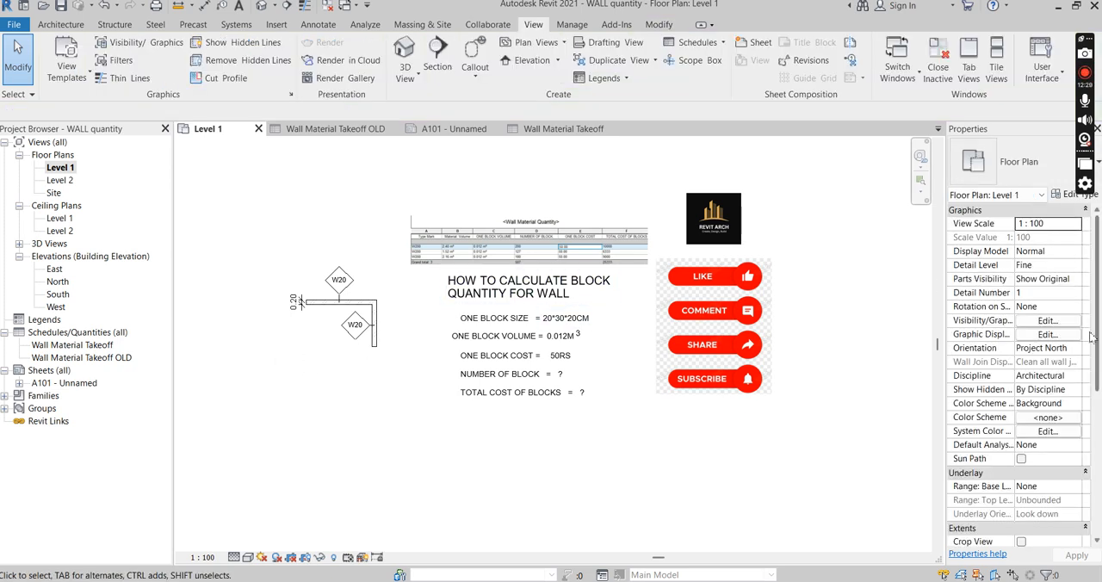
scroll(1097, 326, down, 6)
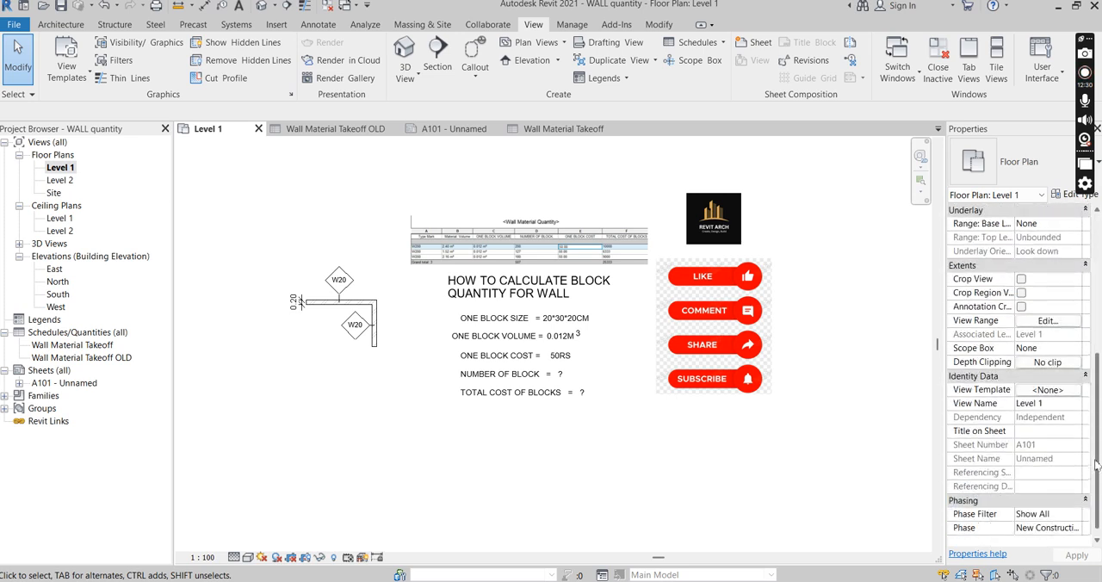
click(1021, 279)
click(1021, 293)
click(1021, 306)
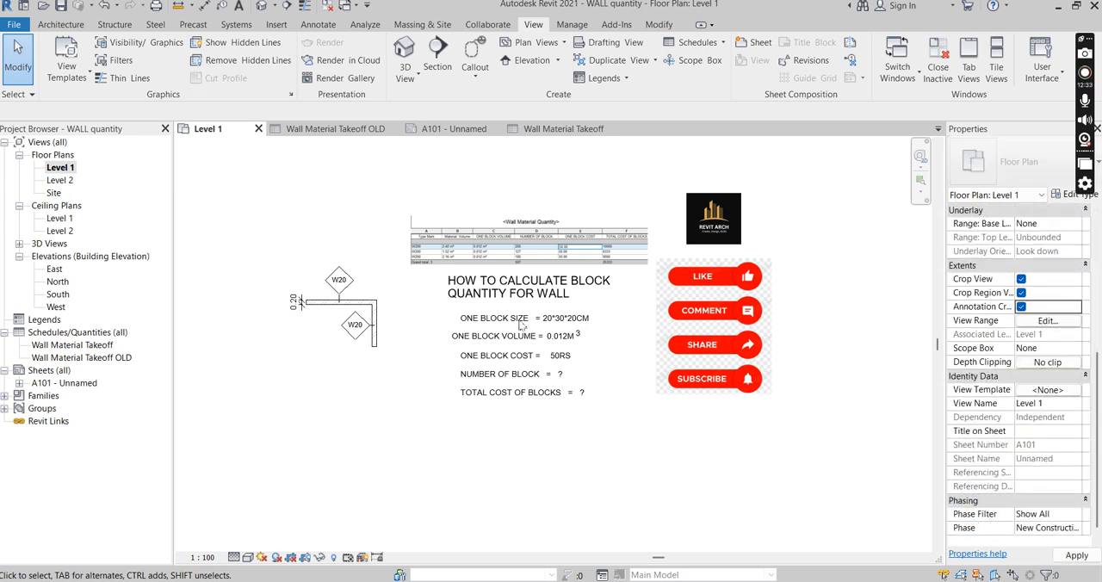
Place the Wall Material Takeoff schedule on sheet A101, to the right of the cropped Level 1 view
click(62, 384)
double_click(63, 384)
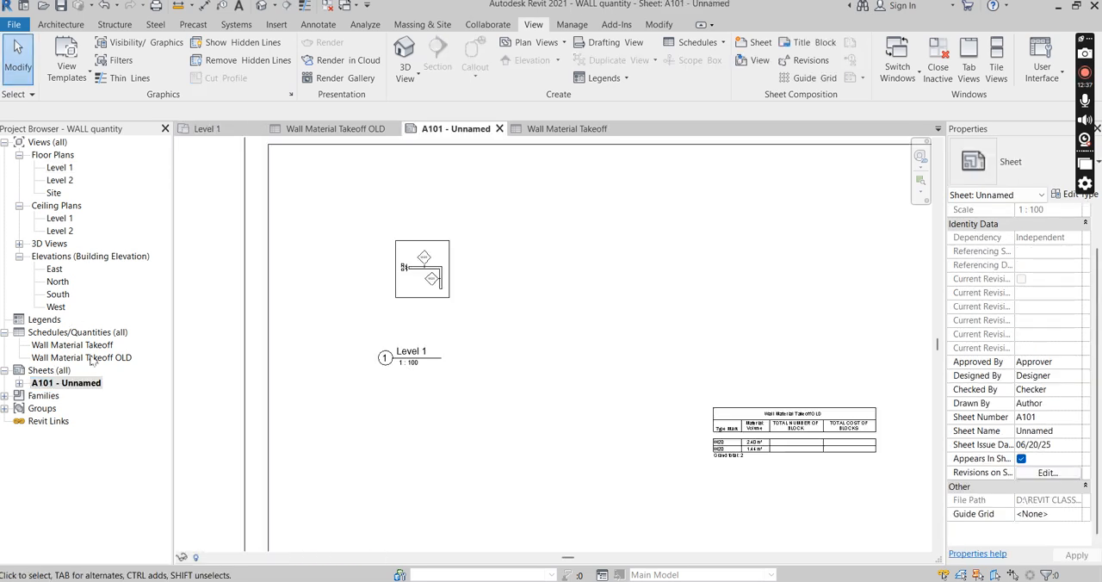
drag(60, 348, 597, 283)
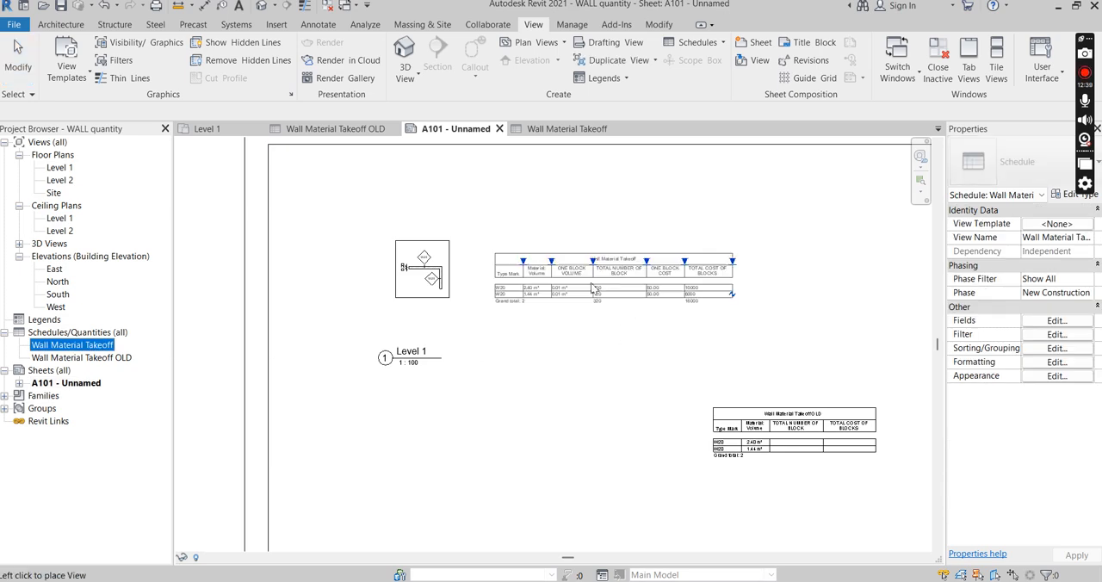
click(636, 270)
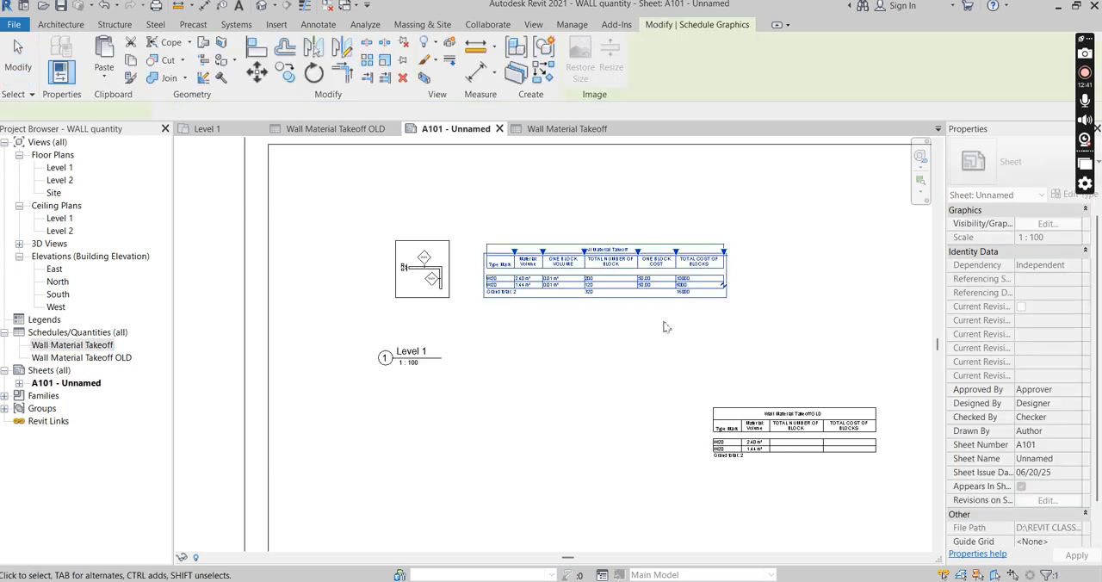
click(465, 374)
Examine the Level 1 view and the block quantities, costs and grand totals in the placed Wall Material Takeoff schedule
scroll(361, 306, up, 4)
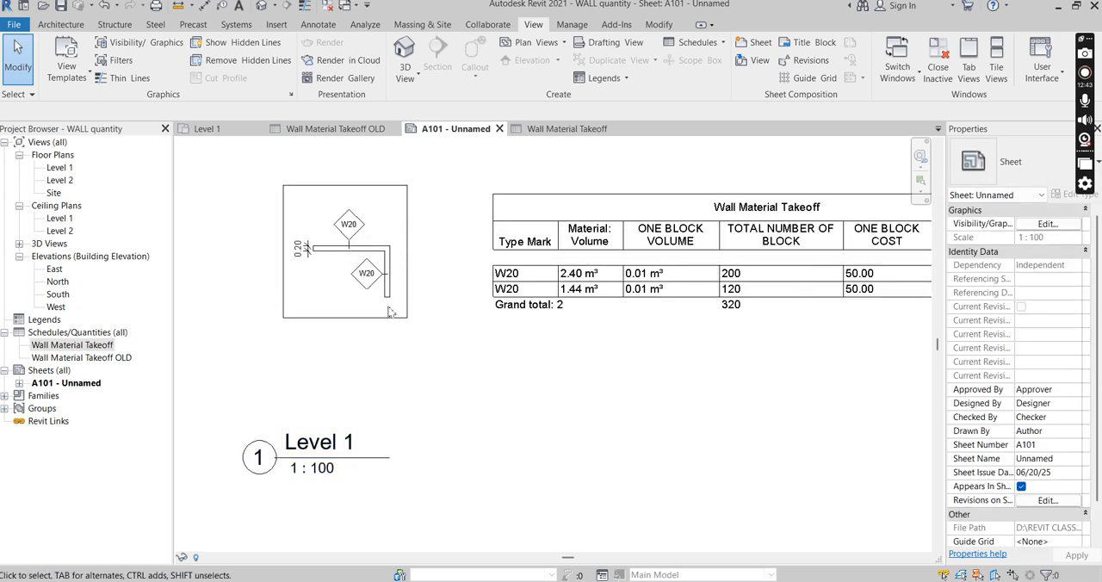
scroll(336, 289, down, 1)
scroll(323, 285, down, 1)
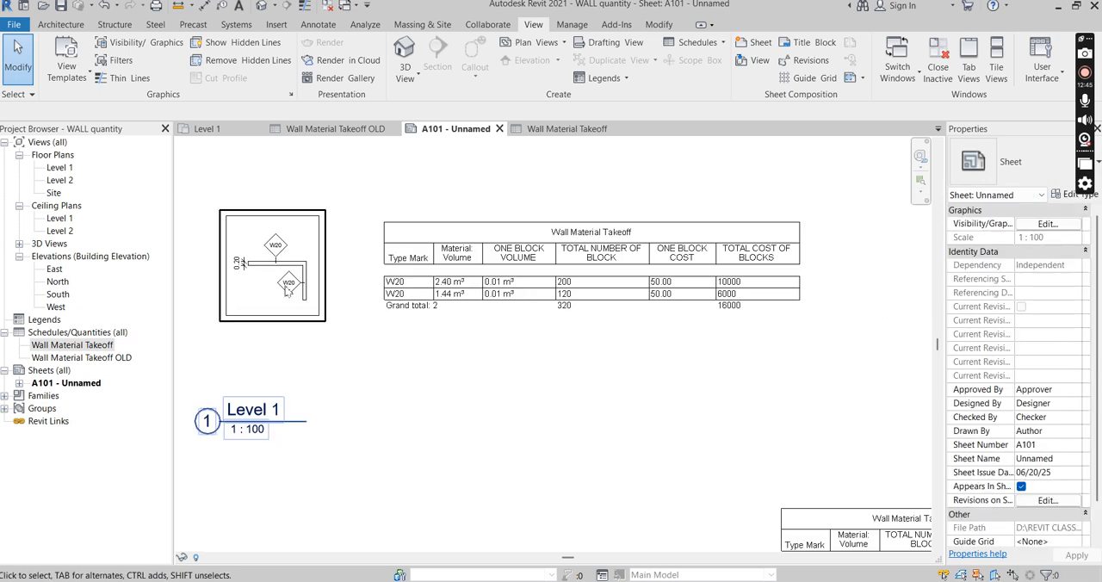
scroll(316, 281, up, 1)
scroll(348, 255, down, 1)
scroll(599, 265, up, 1)
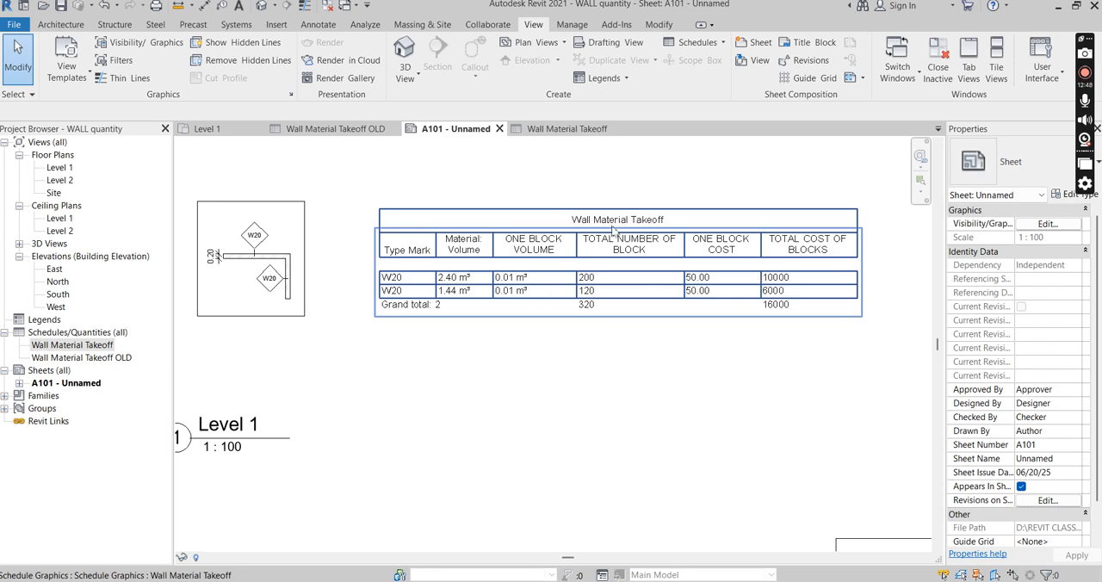
scroll(613, 230, up, 3)
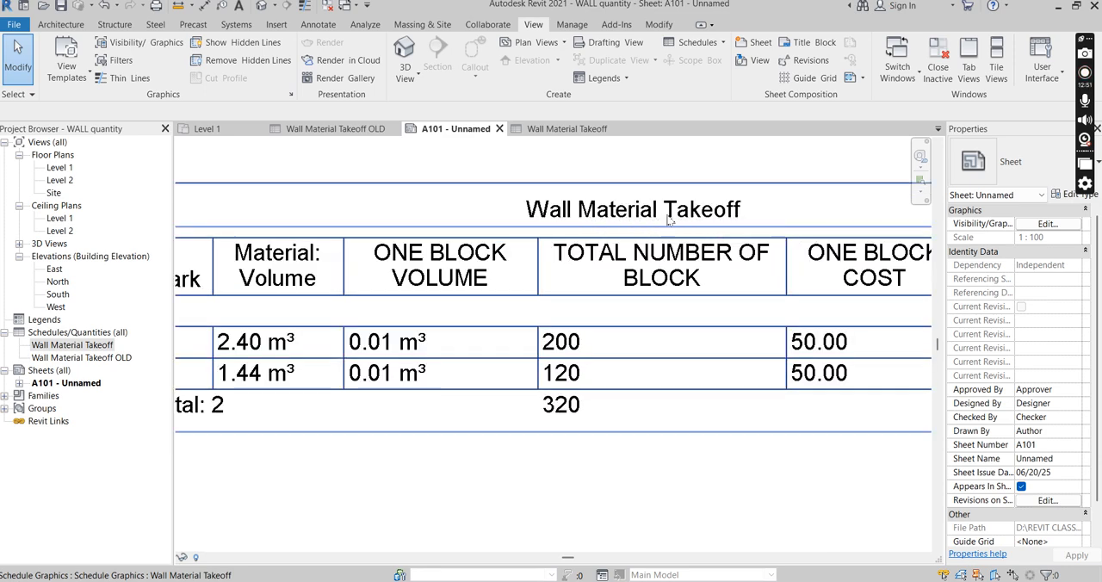
scroll(628, 225, down, 2)
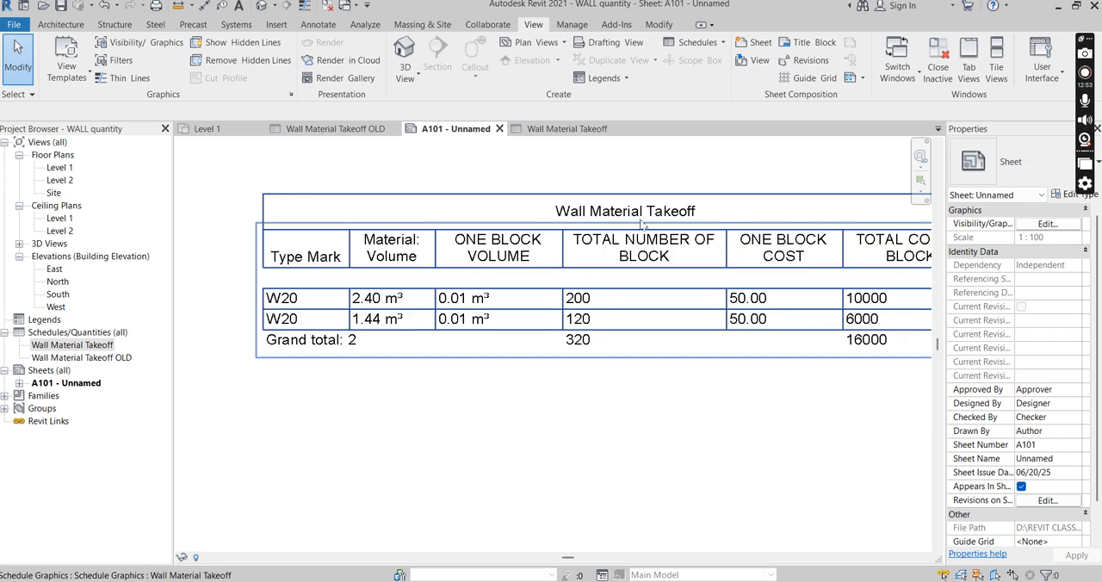
scroll(551, 254, down, 3)
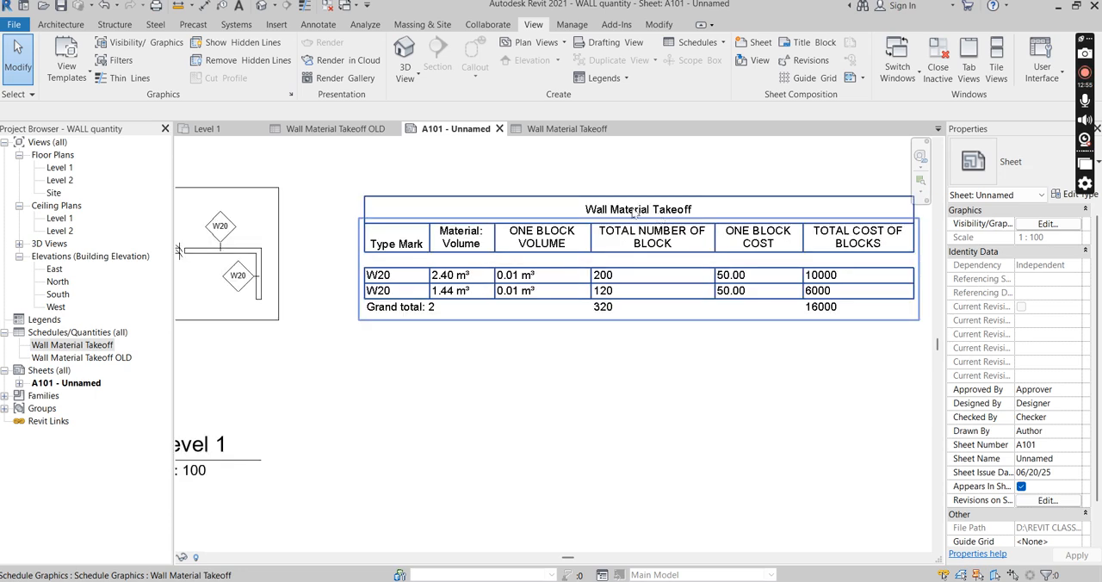
scroll(550, 256, down, 1)
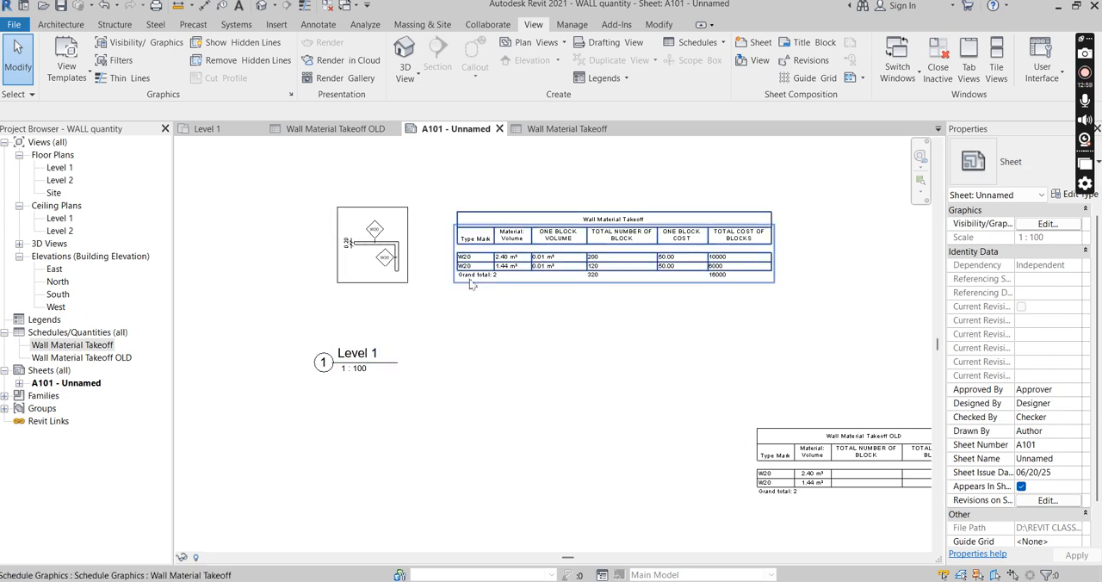
scroll(399, 259, up, 1)
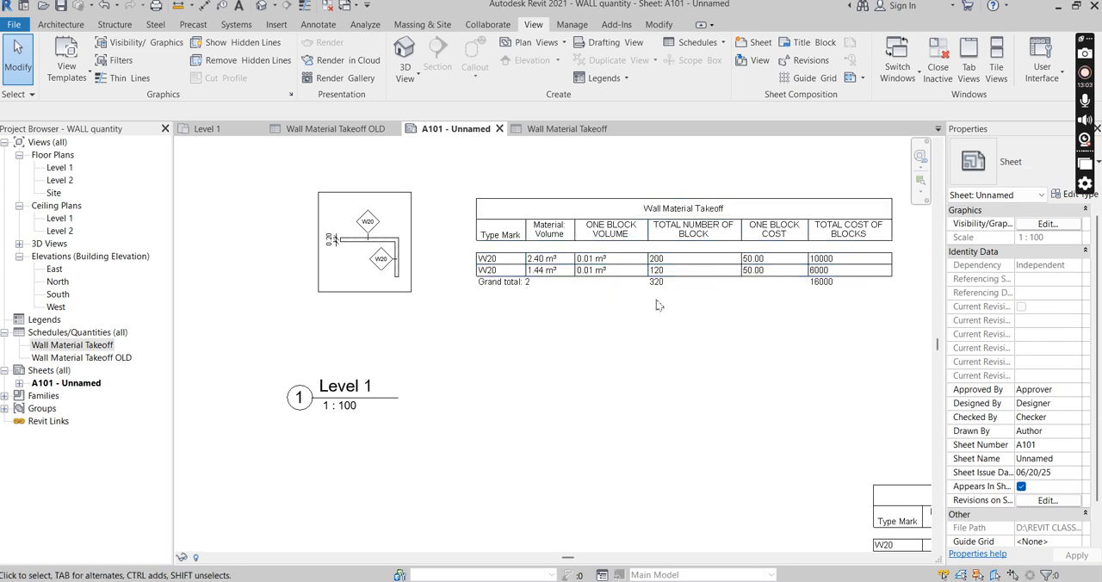
scroll(435, 274, down, 1)
scroll(508, 288, down, 1)
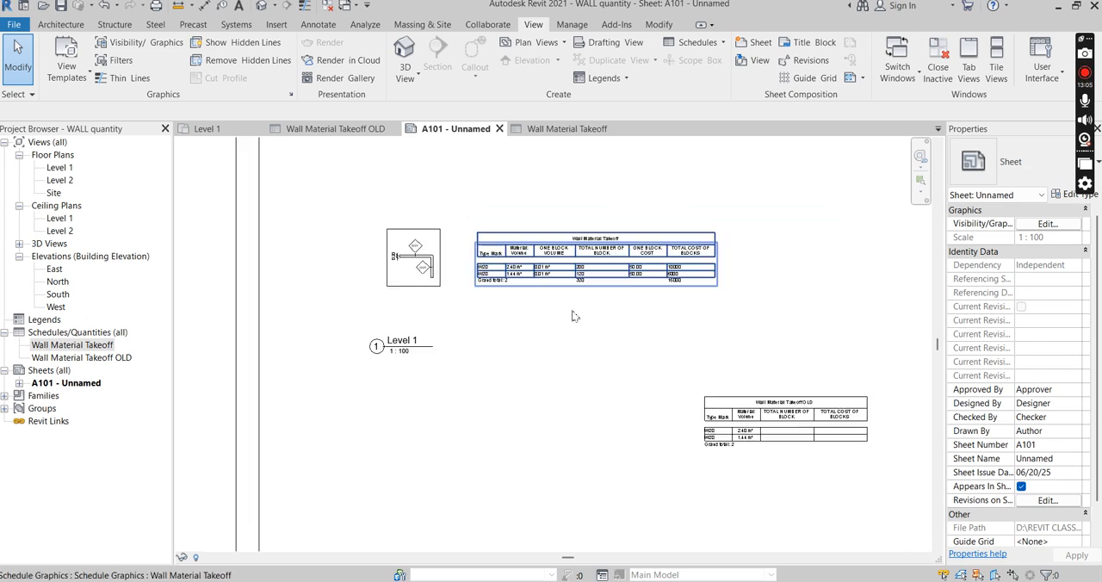
Open the Level 1 floor plan and turn off its Crop View, Crop Region Visible and Annotation Crop
double_click(60, 168)
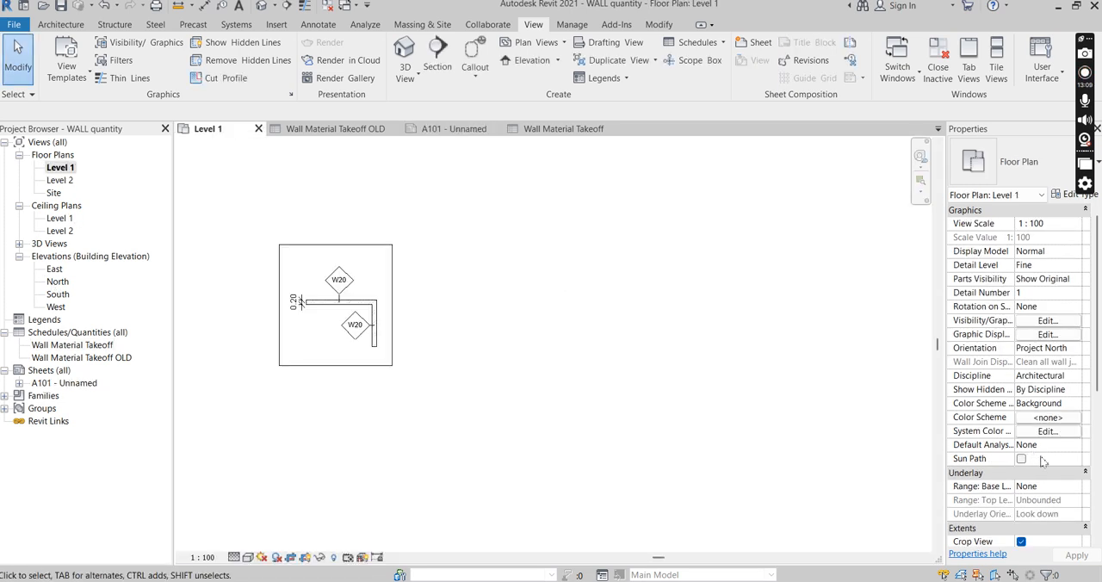
scroll(1041, 463, down, 3)
click(1021, 432)
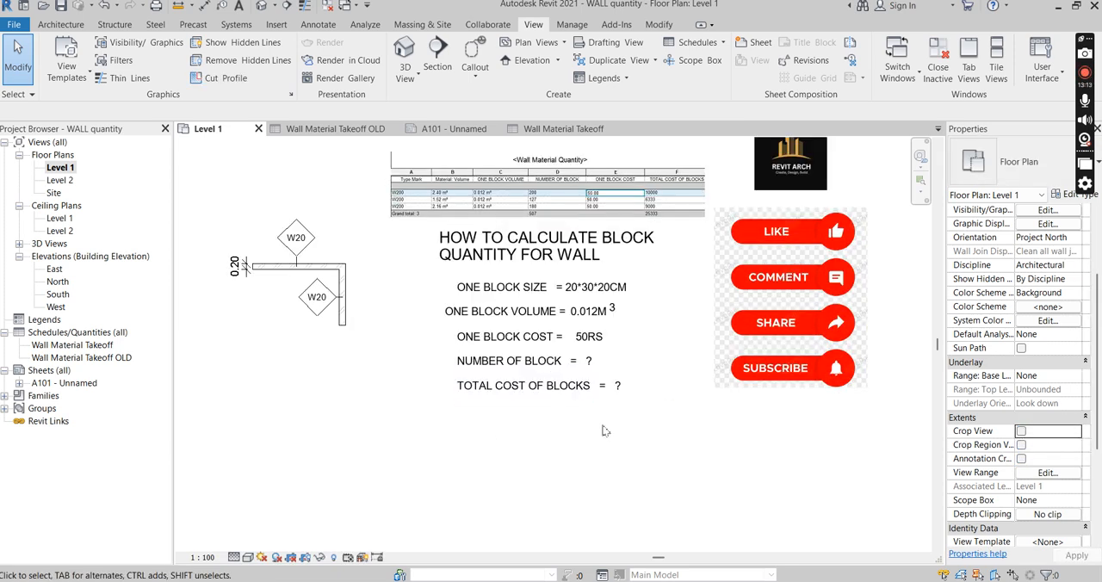
Replace the question mark in the NUMBER OF BLOCK text note on Level 1 with 320
scroll(517, 370, up, 2)
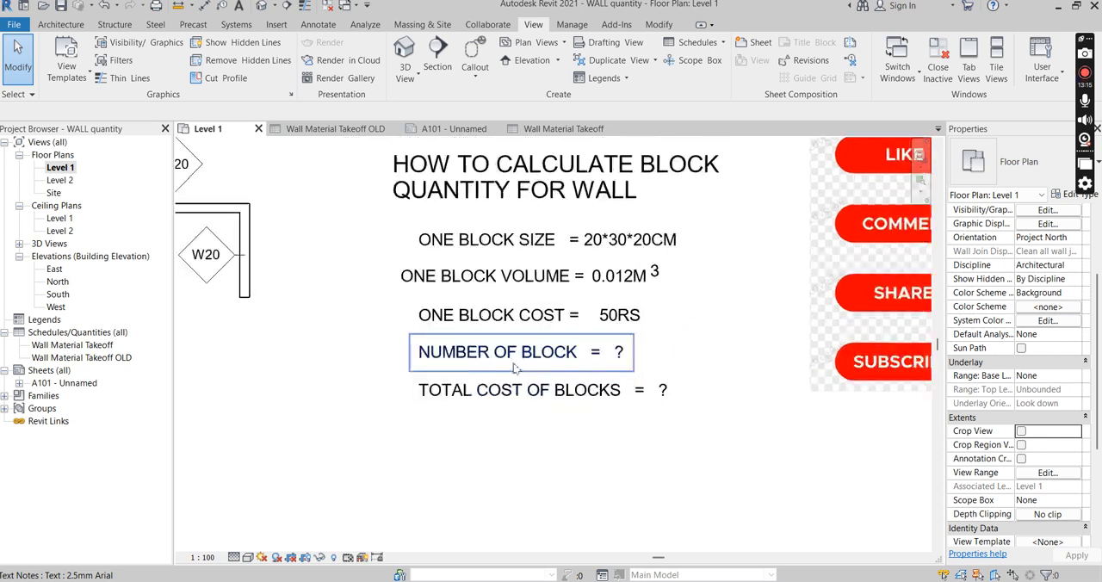
scroll(515, 368, up, 1)
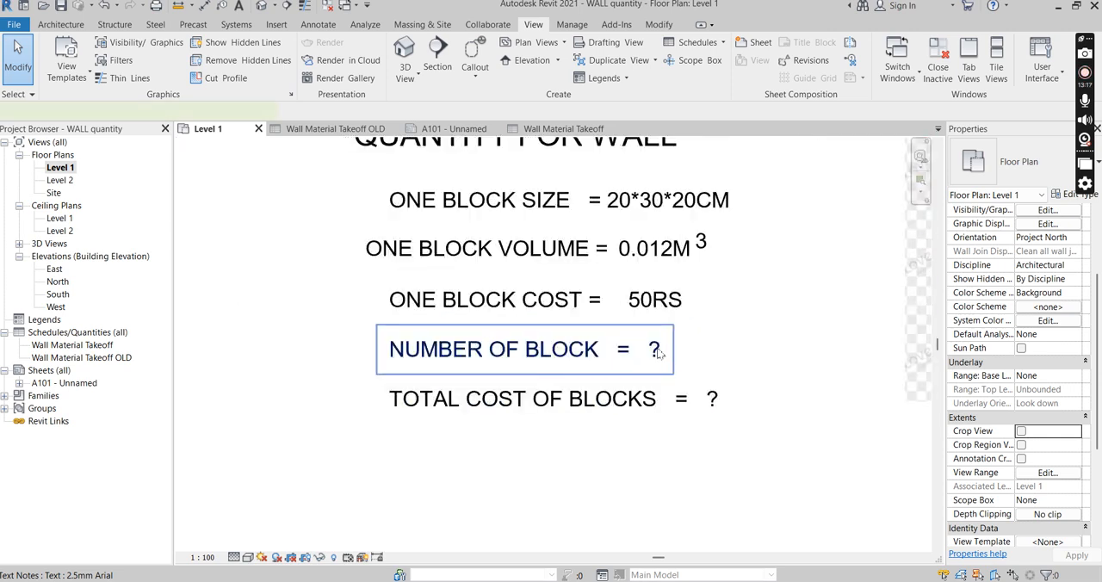
double_click(671, 358)
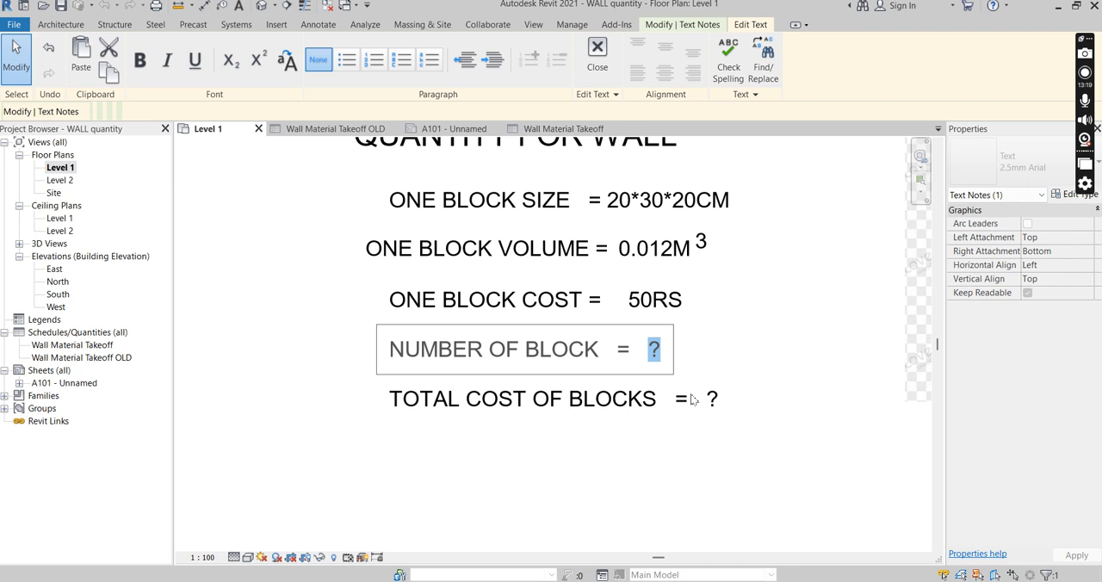
text(32)
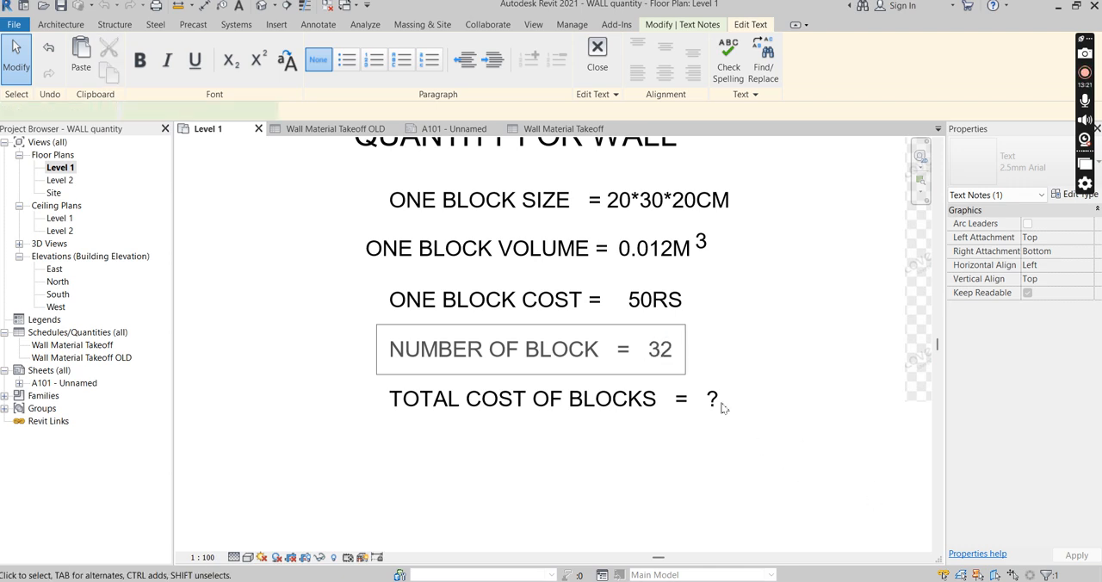
click(675, 362)
double_click(675, 361)
text(0)
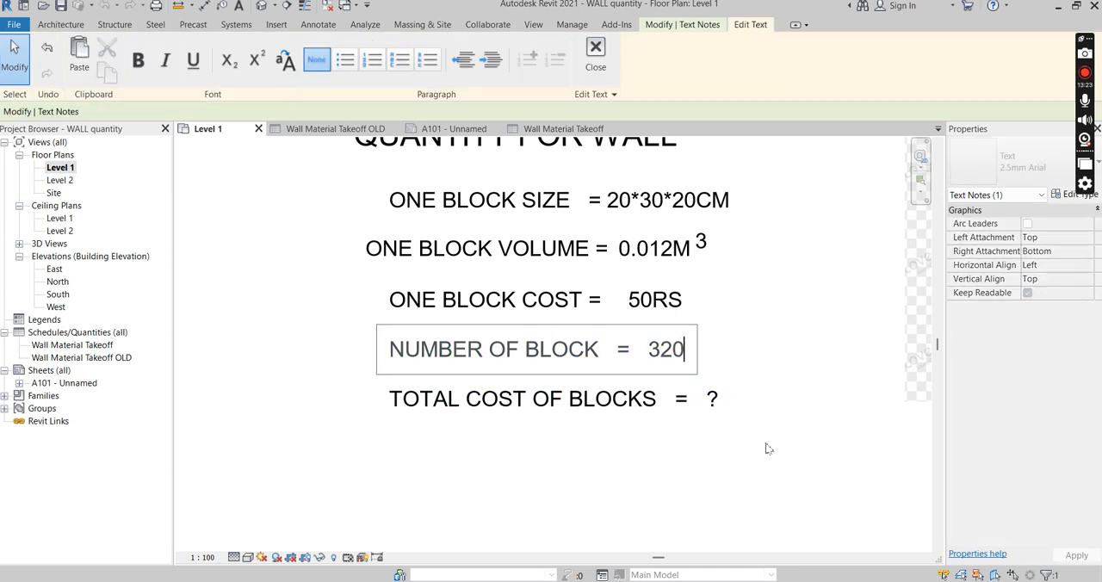
click(718, 430)
scroll(719, 428, down, 5)
scroll(749, 278, up, 2)
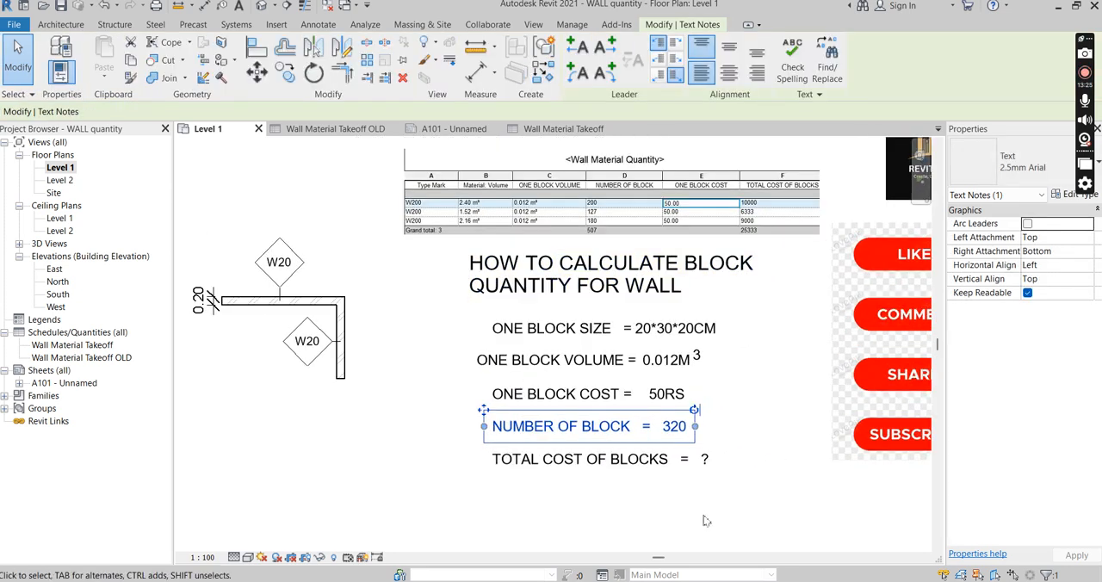
click(674, 519)
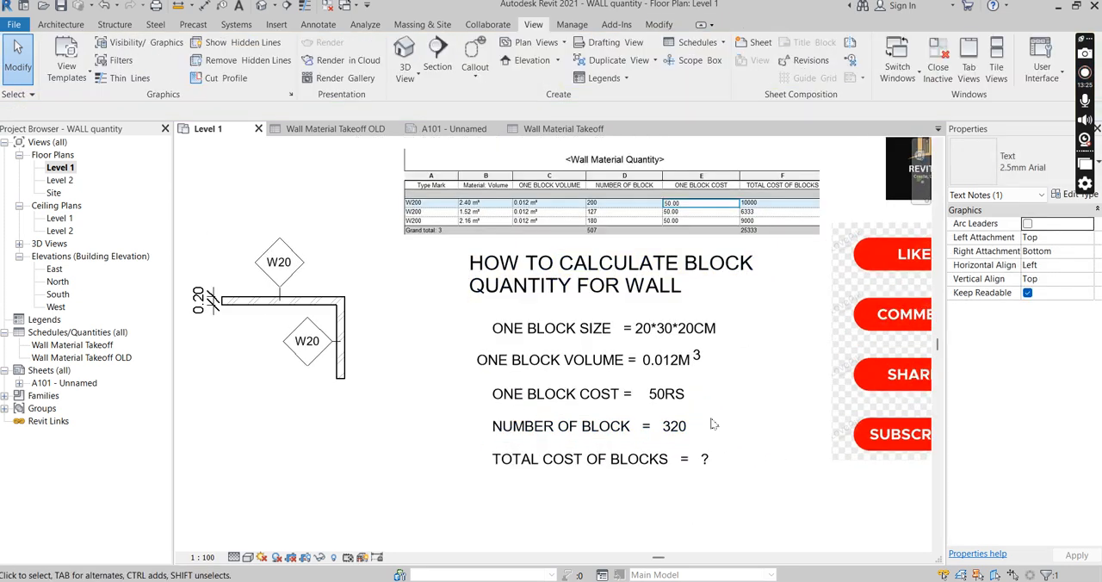
Check the total block cost in the Wall Material Takeoff schedule and enter 16000RS in Level 1's TOTAL COST OF BLOCKS note
click(91, 345)
double_click(95, 347)
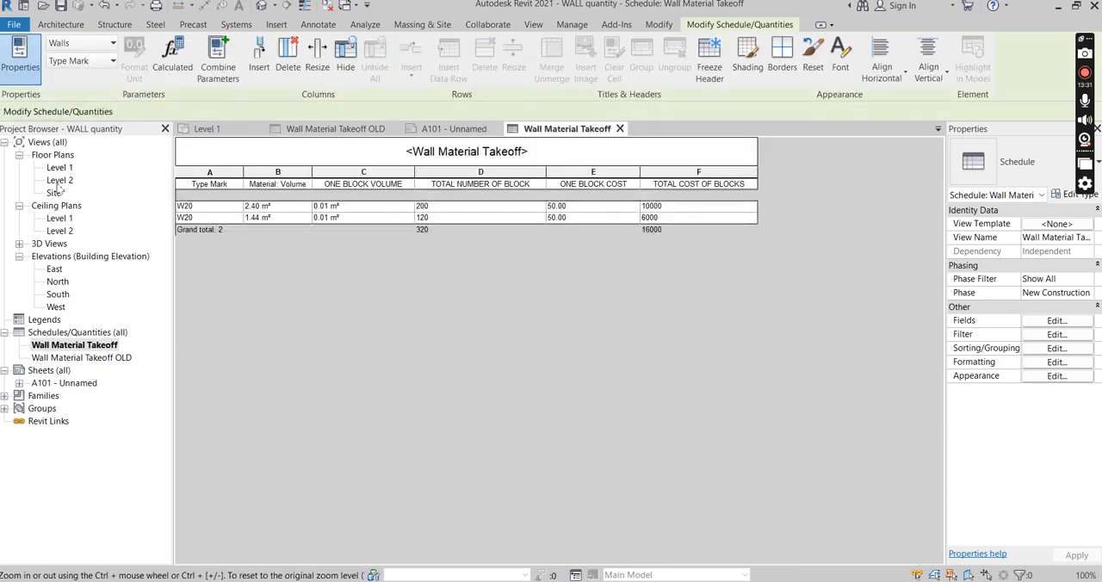
double_click(60, 168)
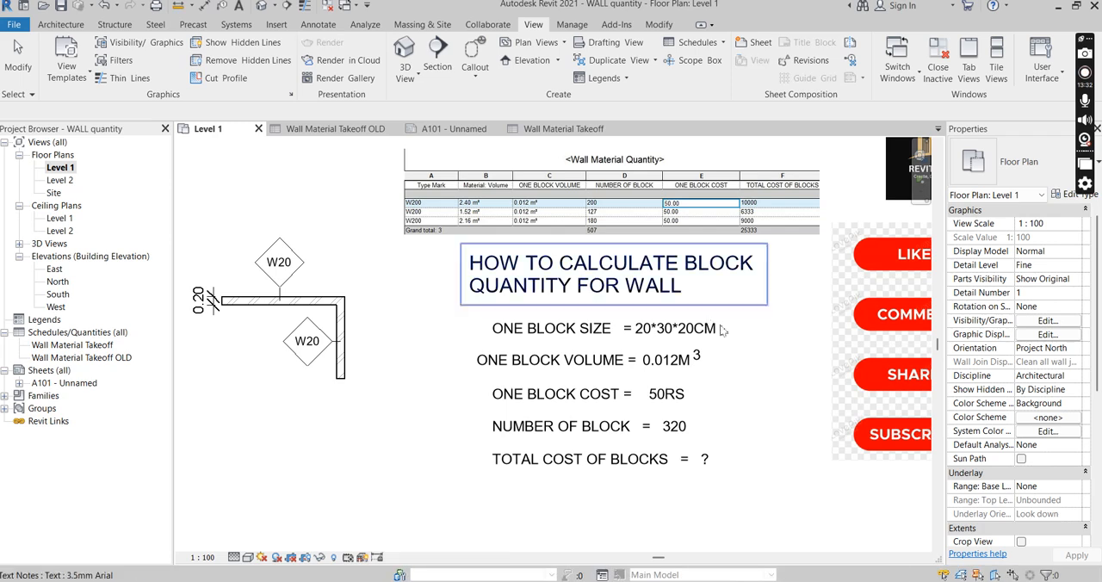
double_click(704, 463)
text(16000)
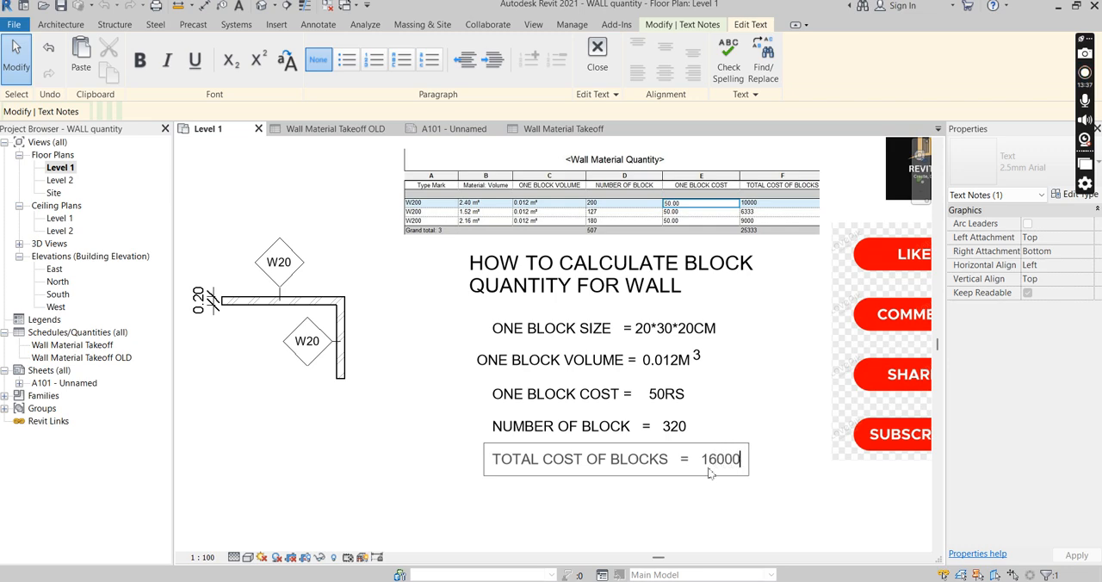
text(RS)
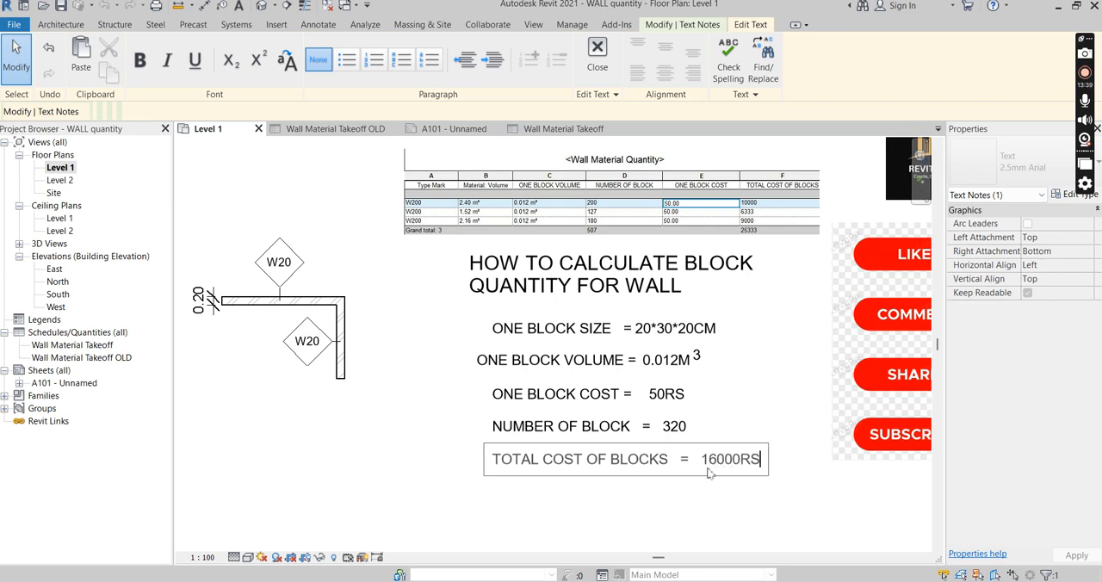
scroll(677, 468, down, 2)
click(677, 468)
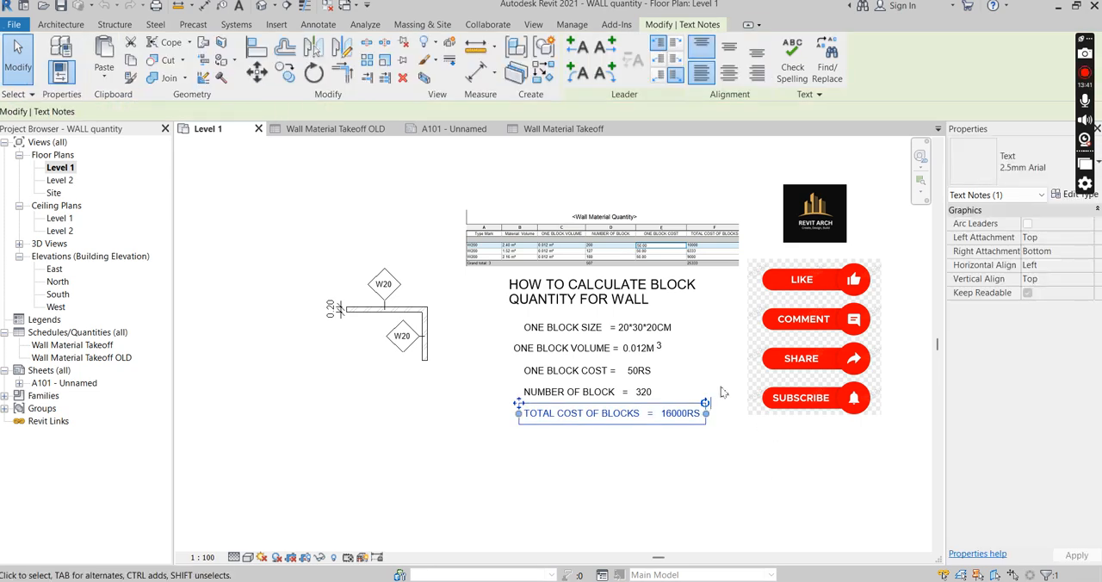
scroll(560, 353, up, 3)
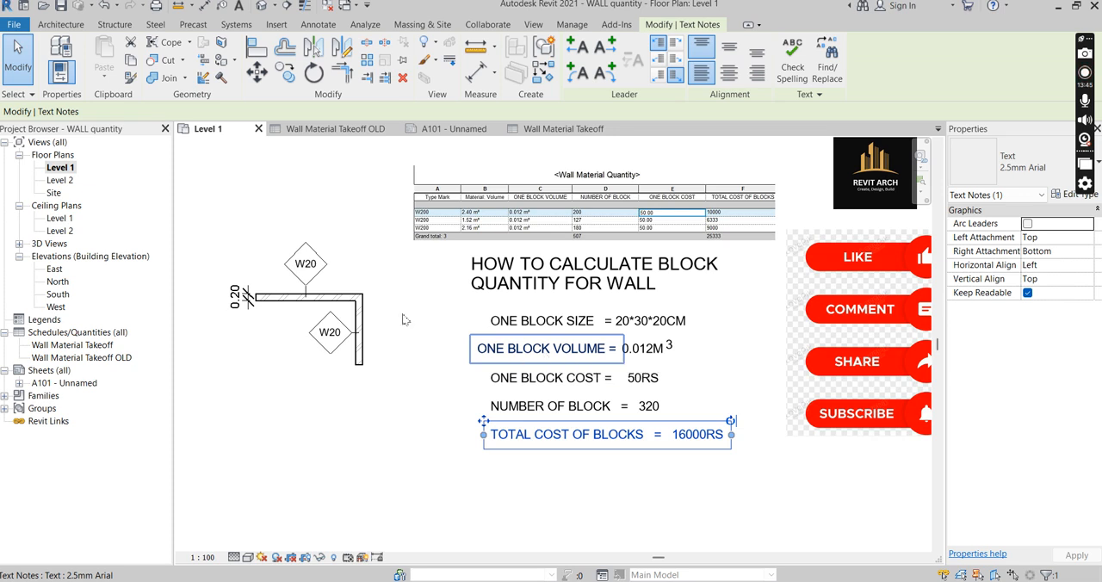
scroll(284, 351, down, 1)
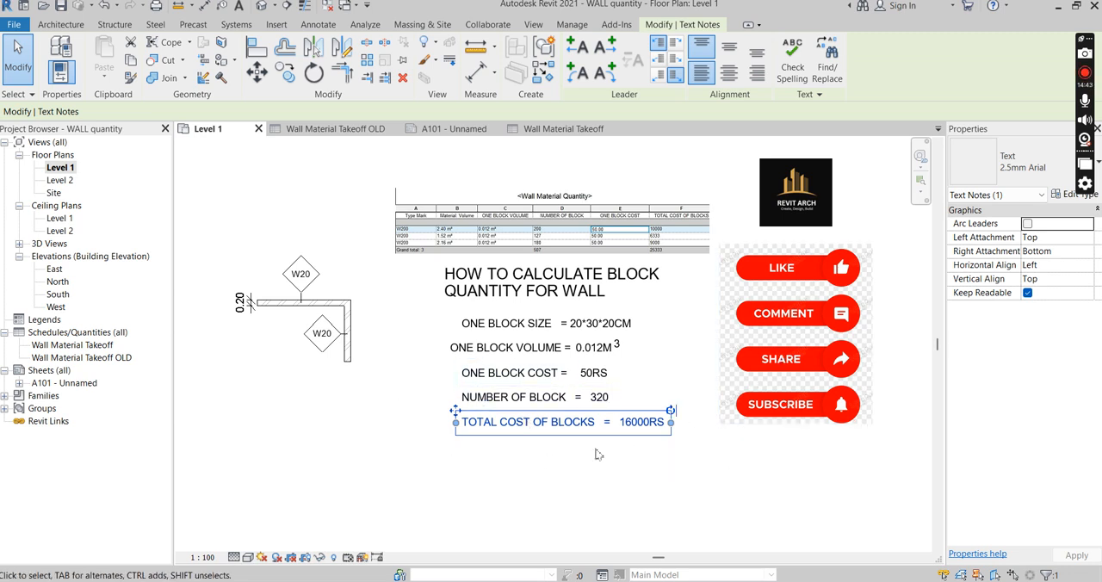
scroll(508, 436, down, 1)
scroll(786, 447, up, 1)
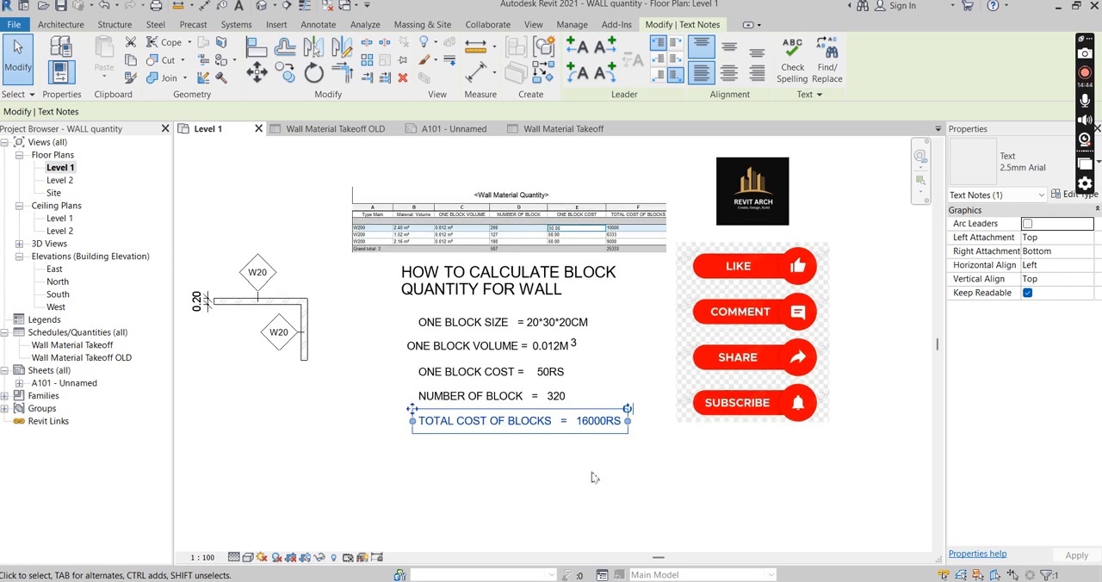